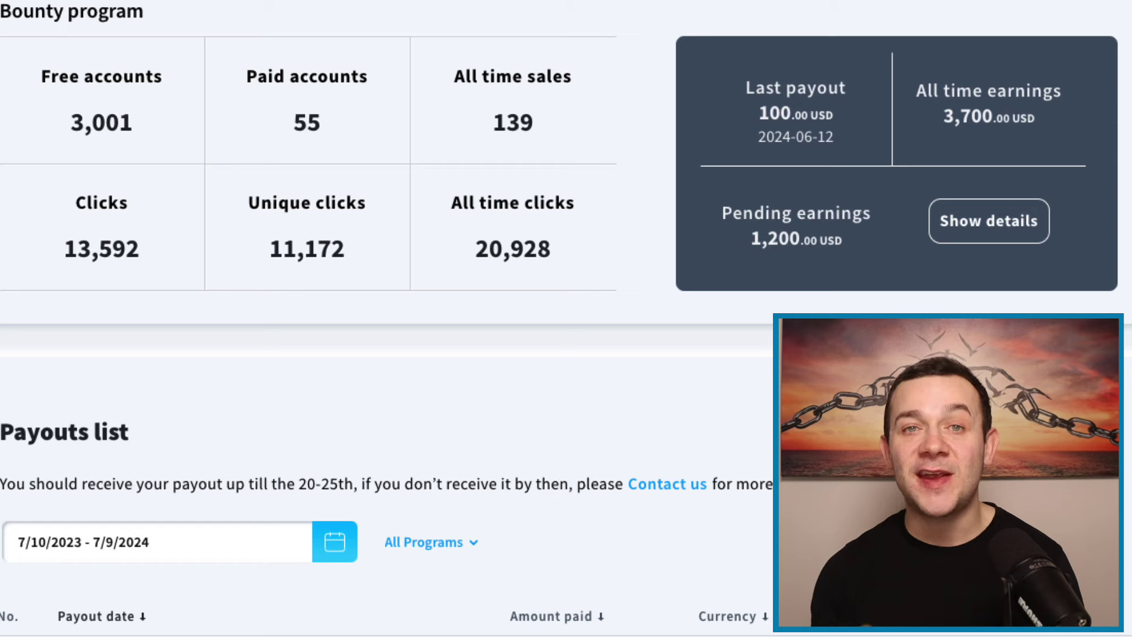
- Scroll the Payouts list and show the Pending earnings - Bounty breakdown of 100 USD commissions
scroll(390, 318, down, 3)
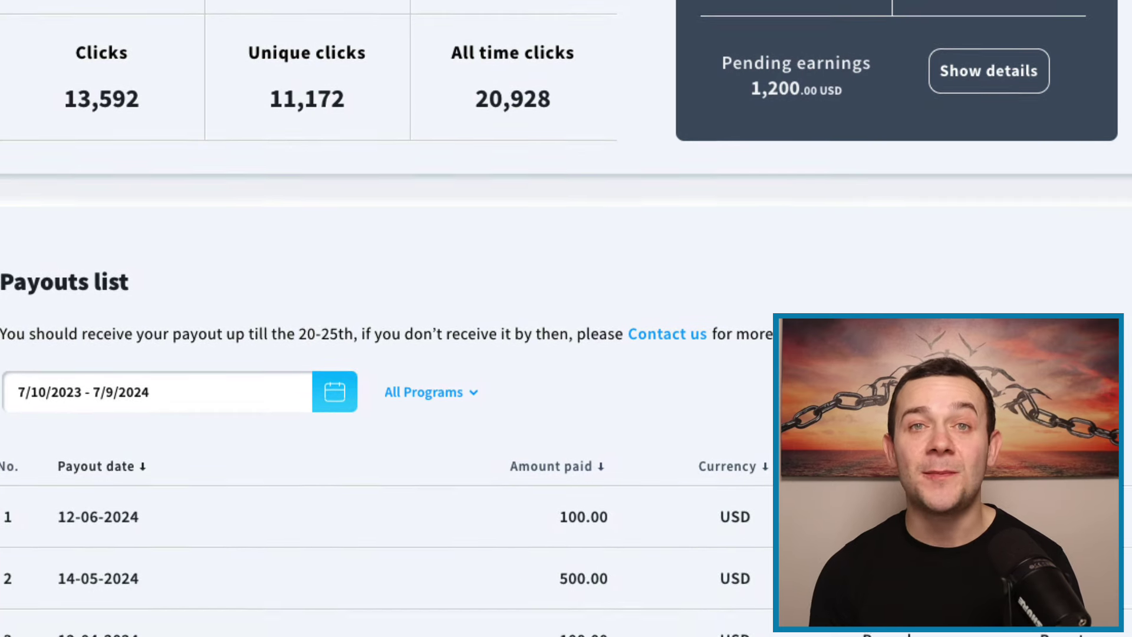
scroll(390, 318, down, 4)
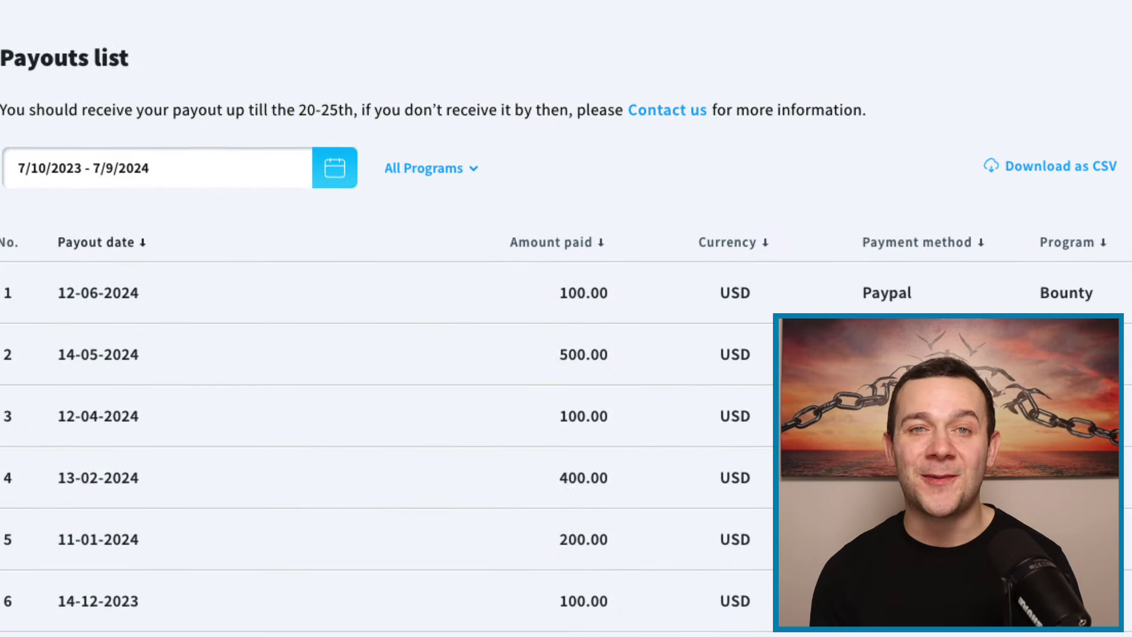
scroll(389, 319, down, 1)
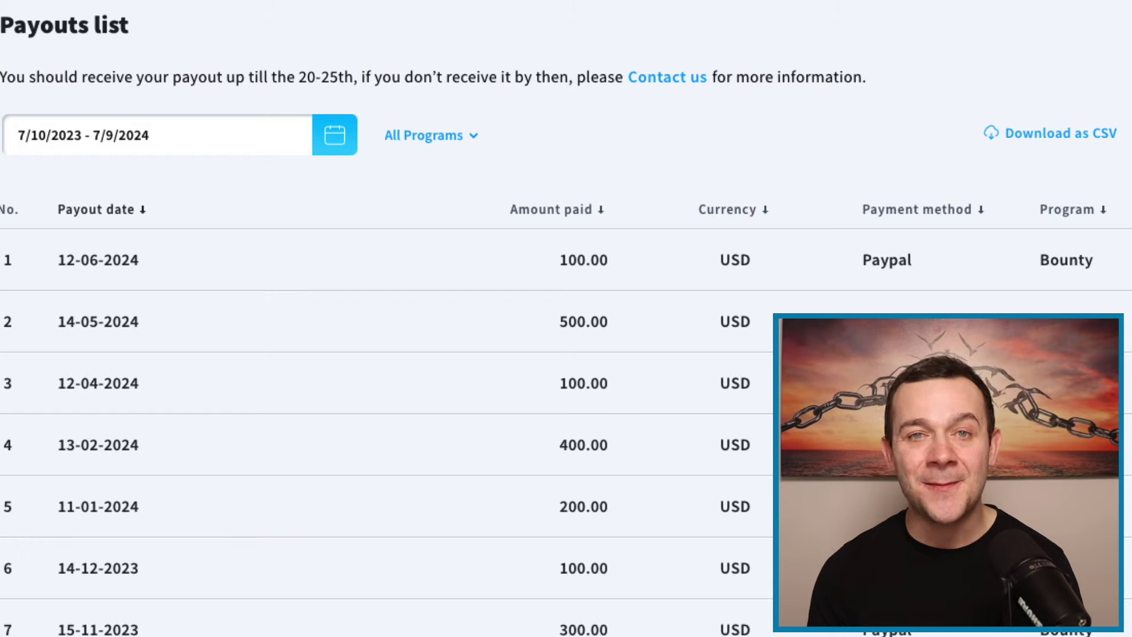
scroll(389, 319, up, 7)
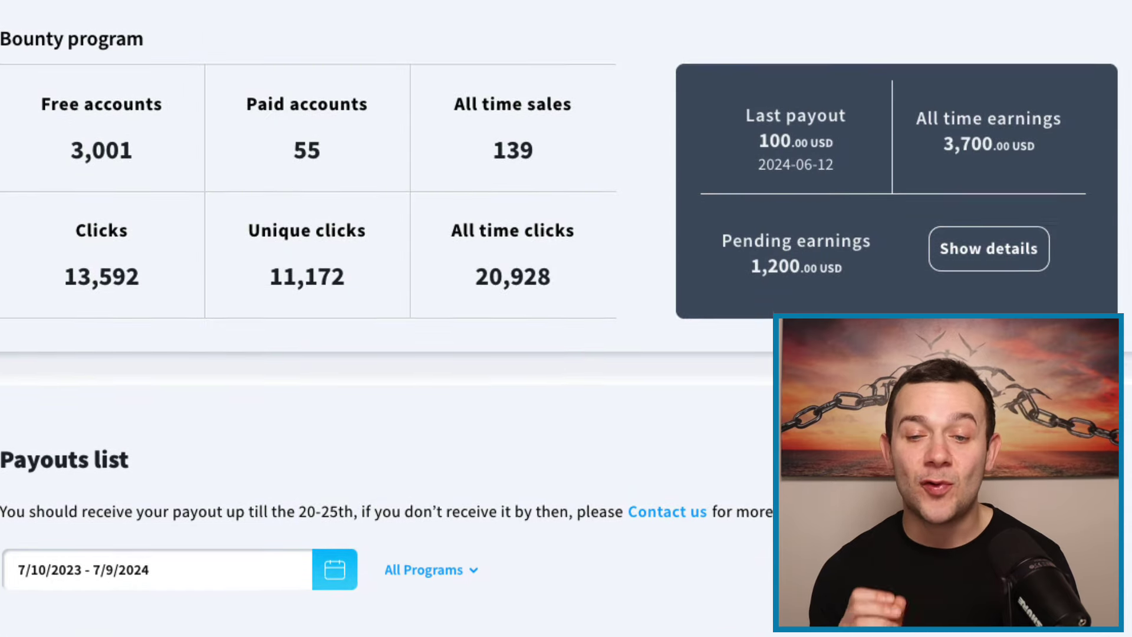
scroll(390, 319, down, 1)
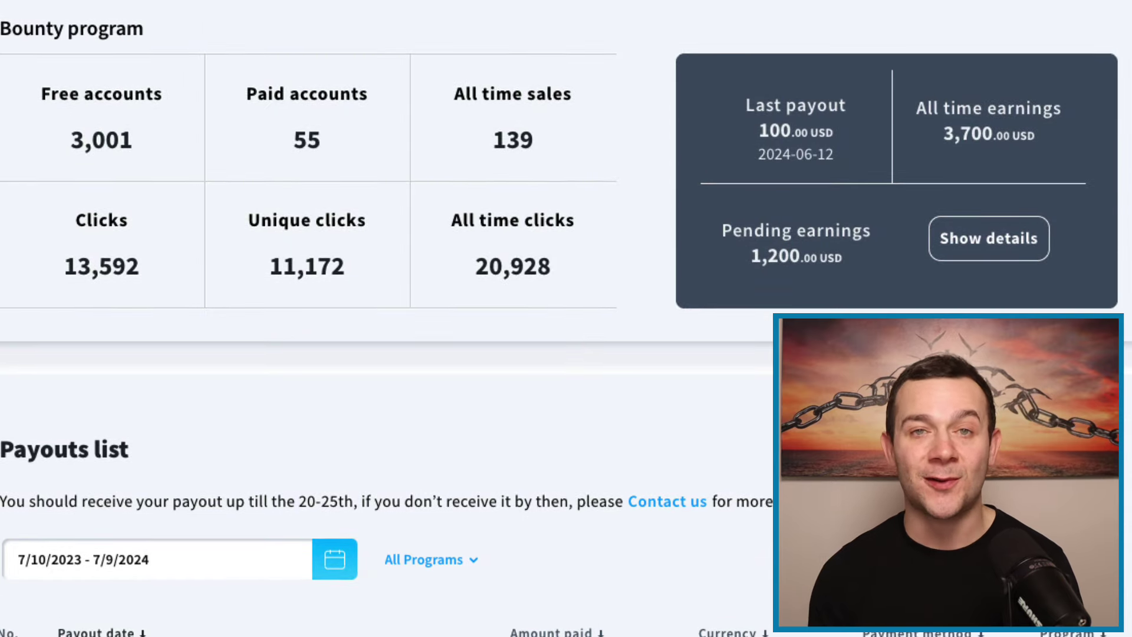
click(984, 249)
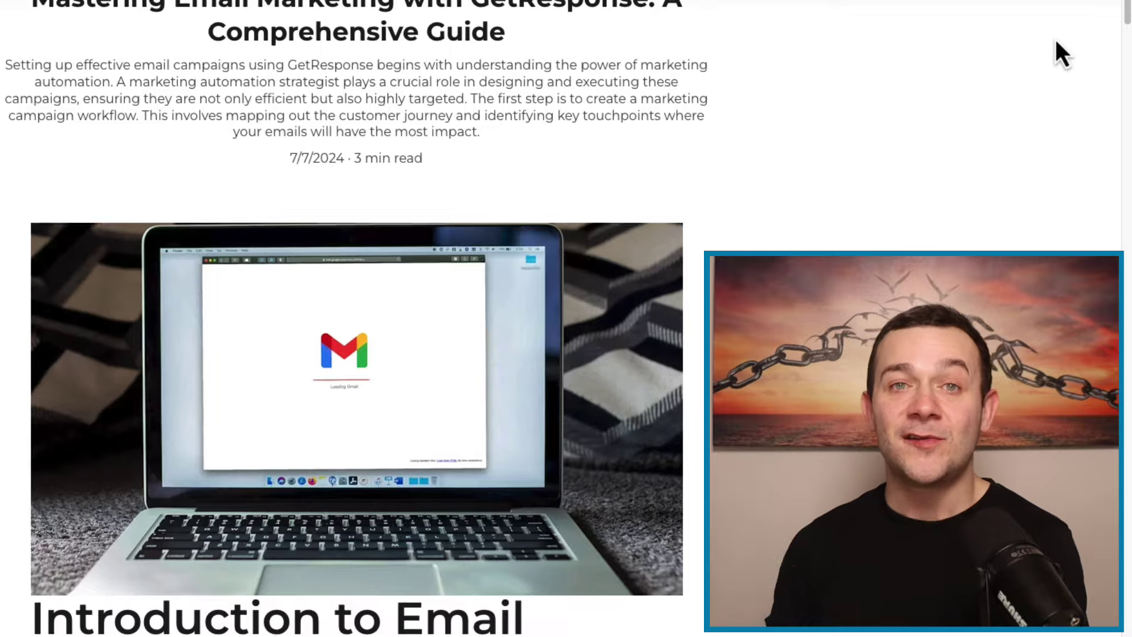
scroll(1056, 50, down, 6)
scroll(1057, 42, down, 12)
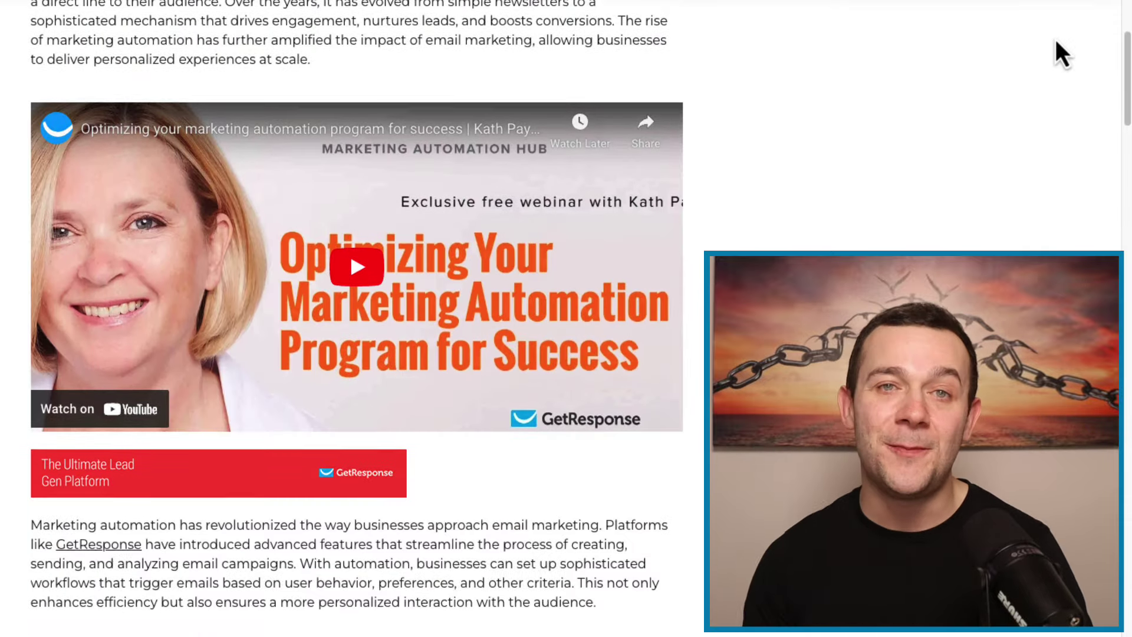
scroll(1056, 42, down, 12)
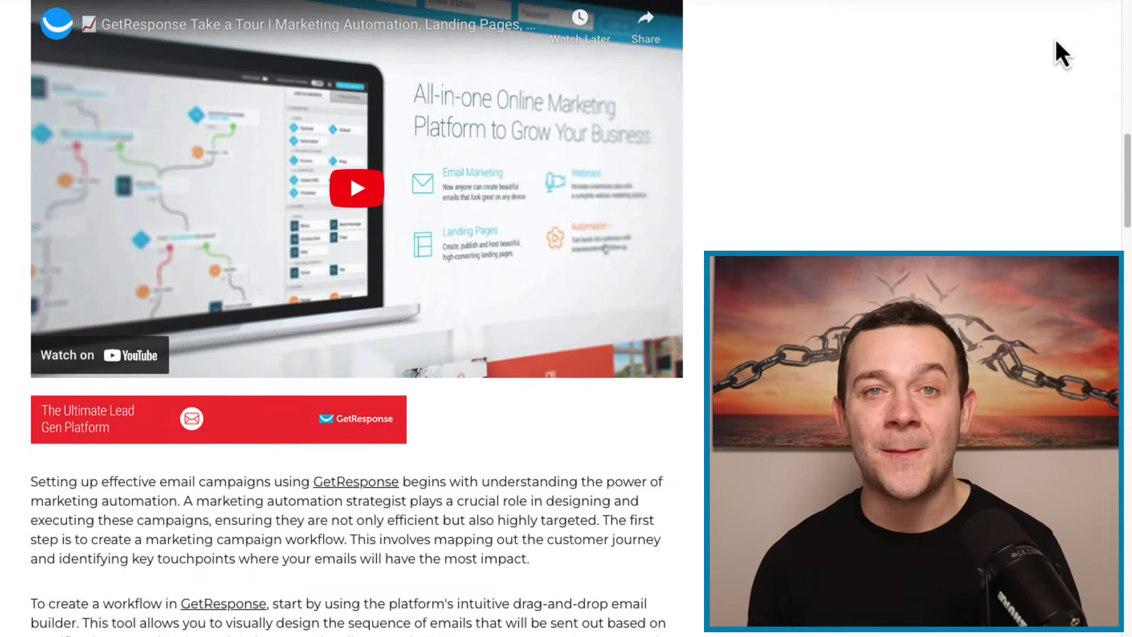
scroll(1056, 42, down, 3)
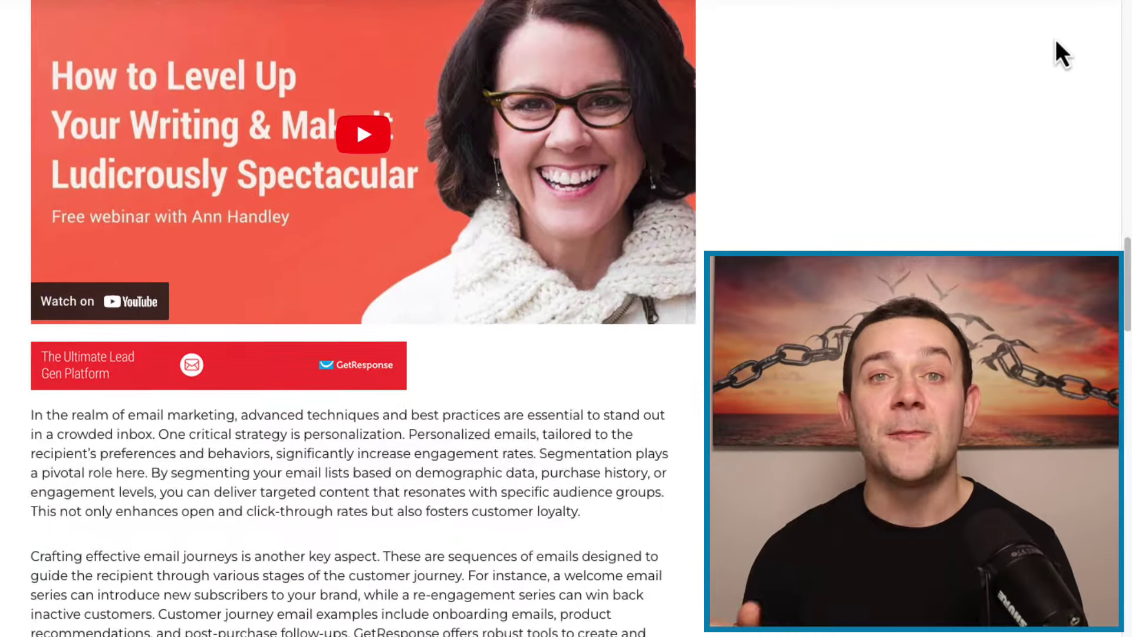
scroll(1055, 42, down, 12)
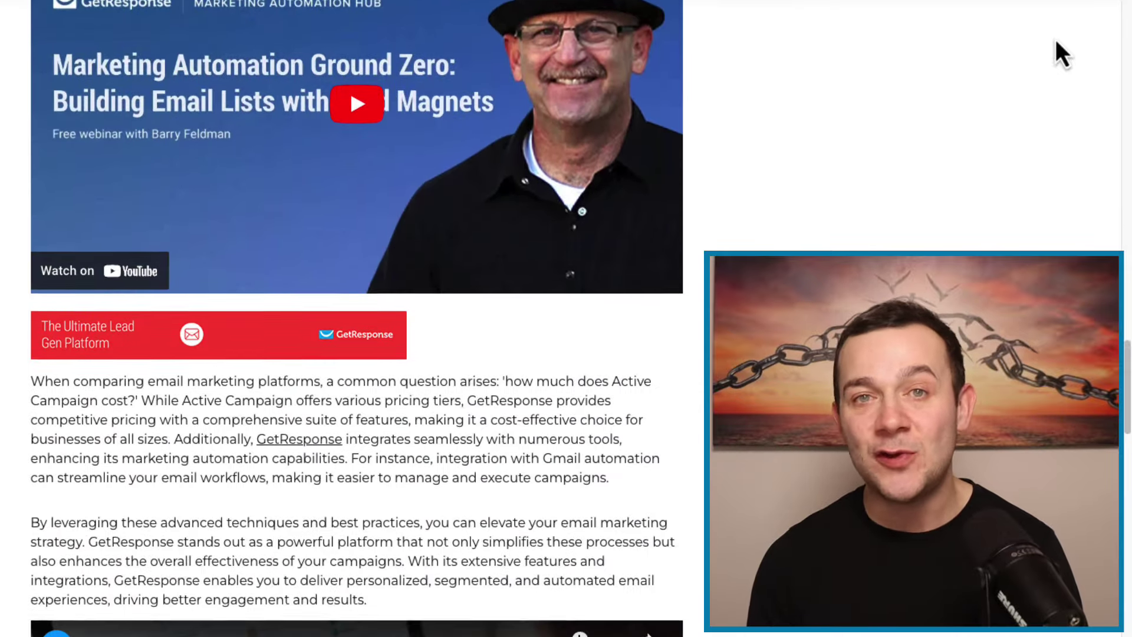
scroll(1056, 43, down, 6)
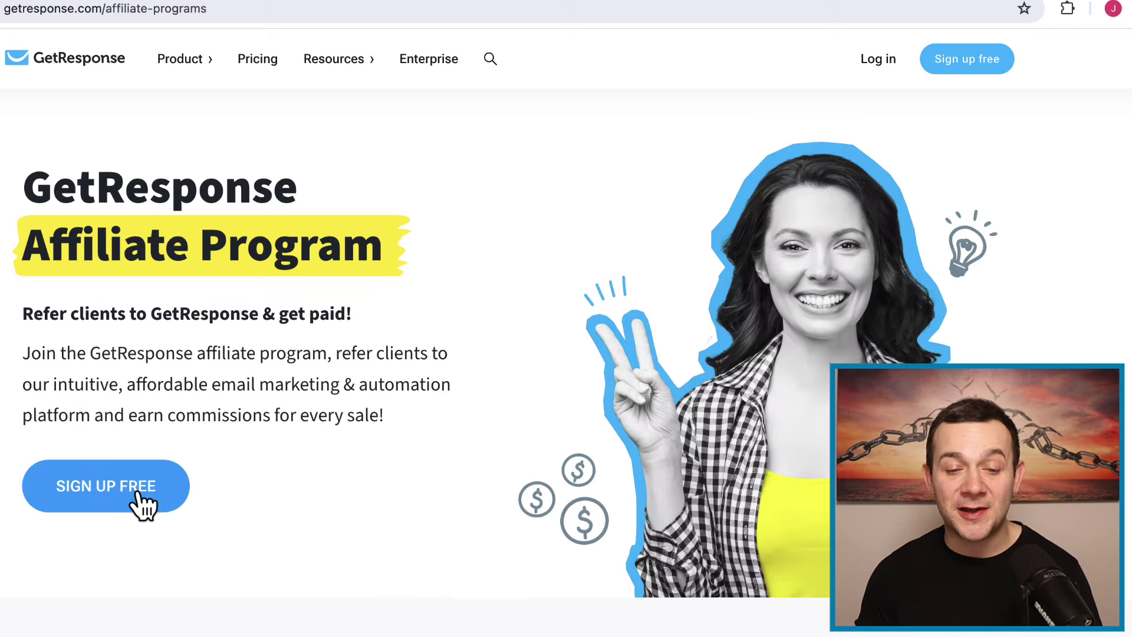
scroll(88, 485, down, 10)
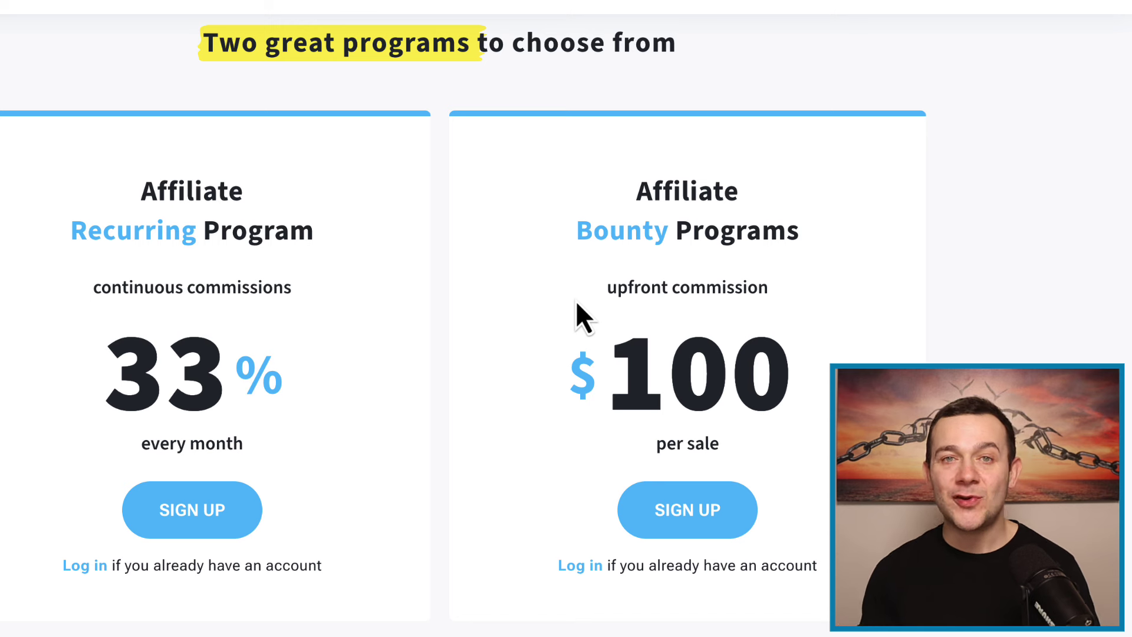
drag(591, 231, 790, 259)
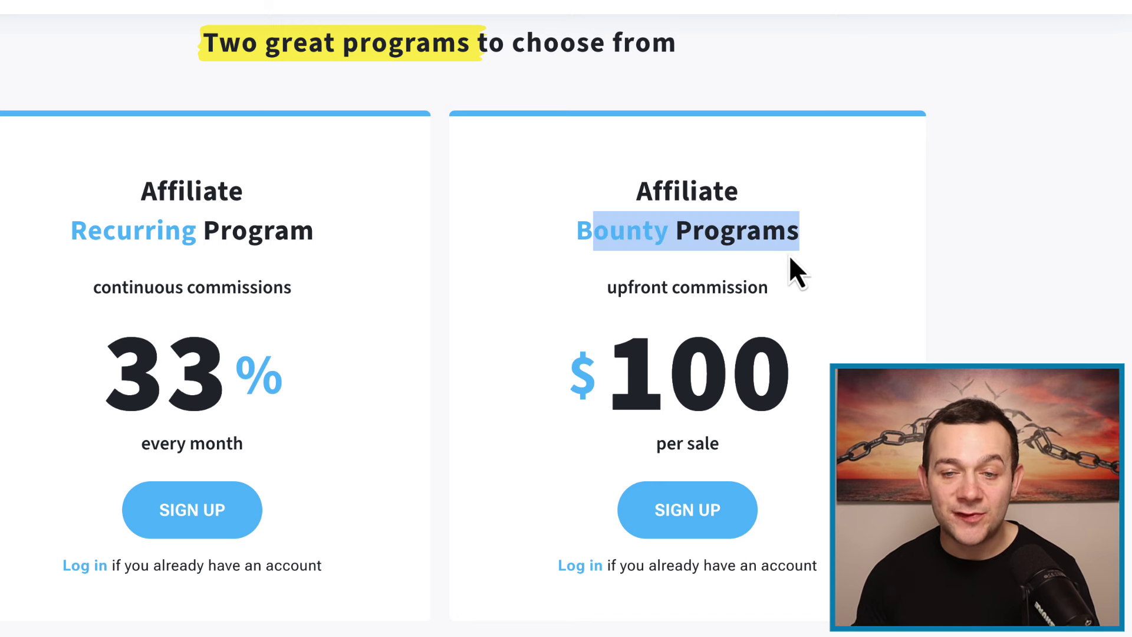
click(825, 267)
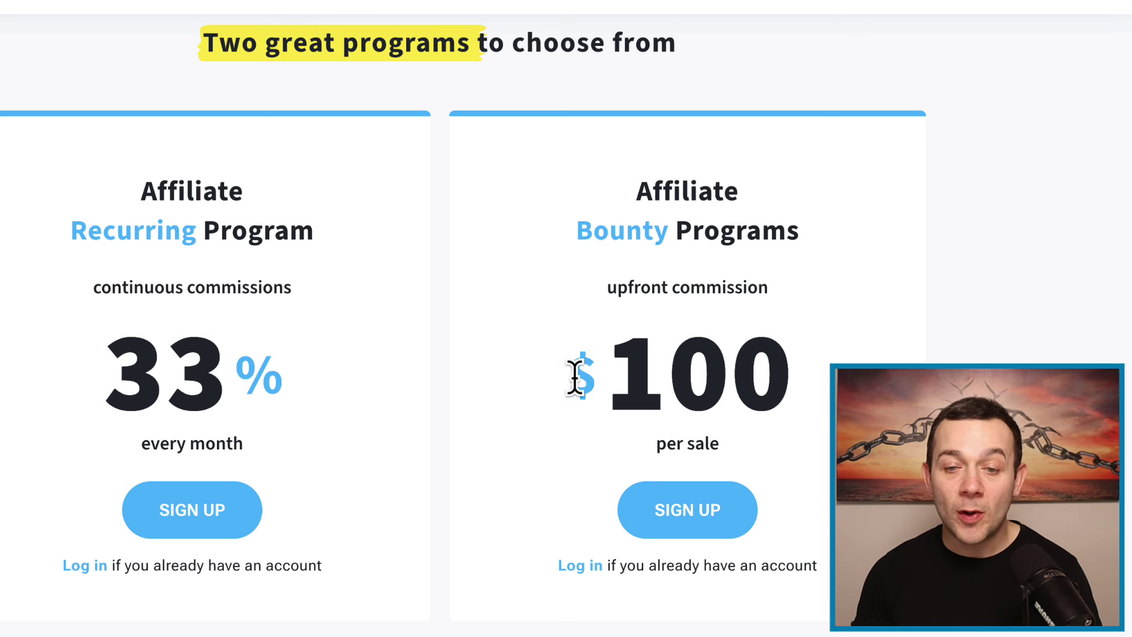
drag(576, 379, 811, 383)
click(812, 385)
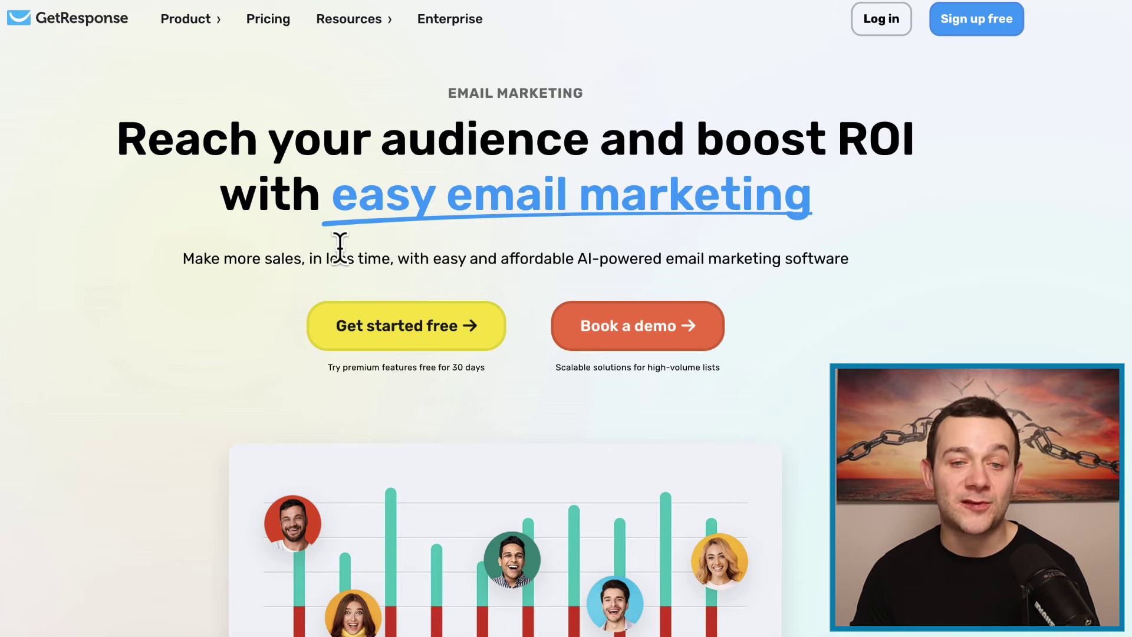
- Highlight the 'email marketing' and custom landing pages headline phrases for emphasis
drag(448, 194, 812, 197)
click(842, 207)
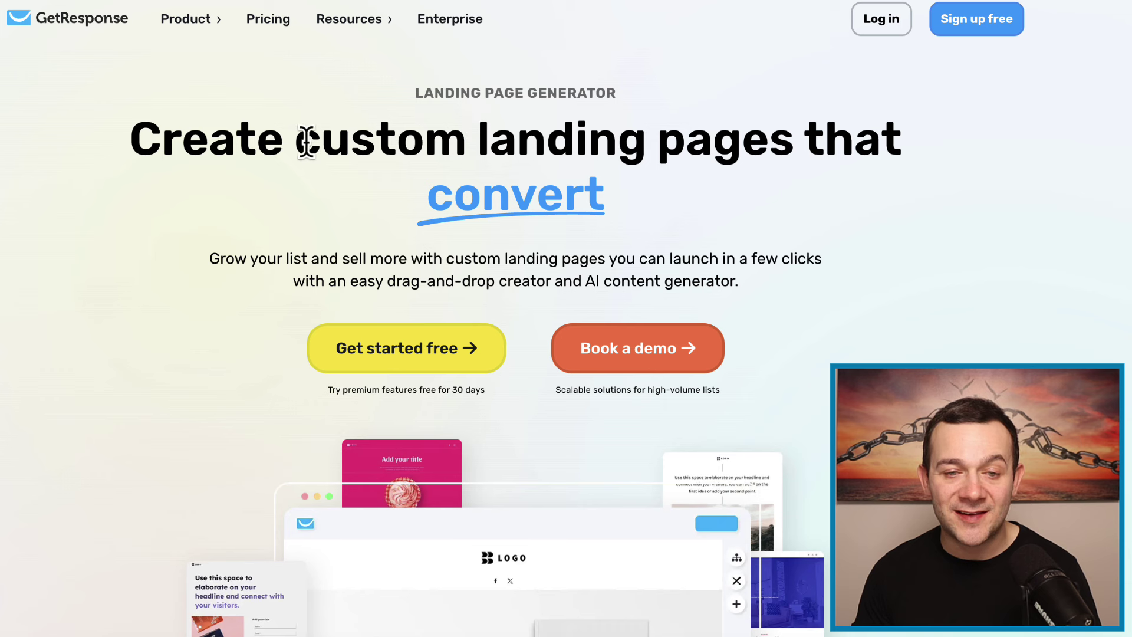
drag(306, 141, 841, 147)
click(944, 193)
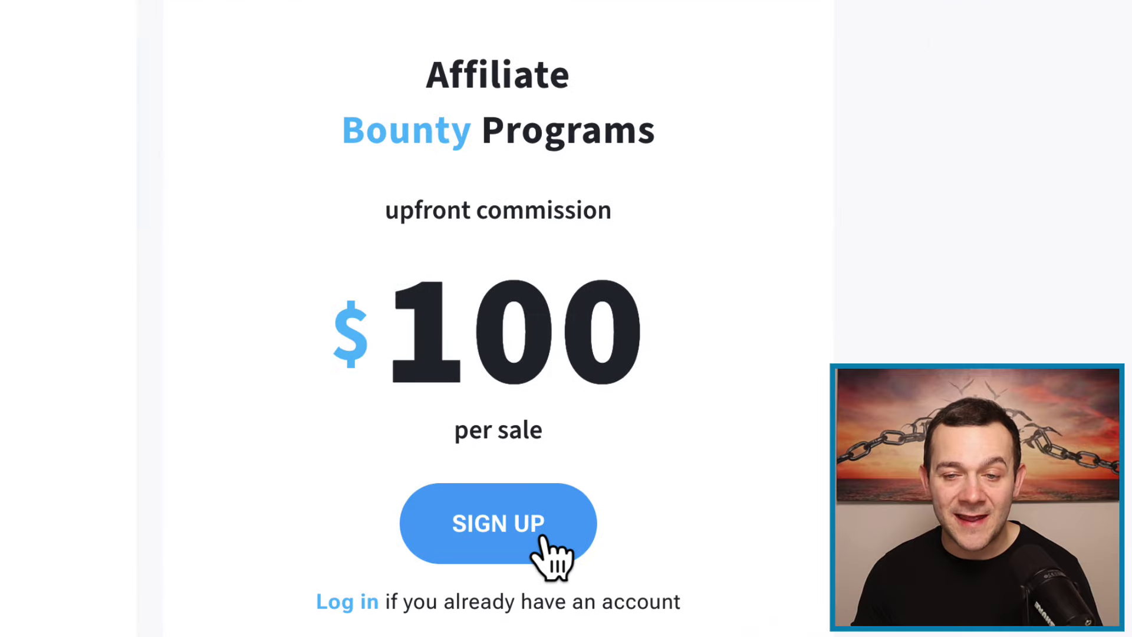
- Sign up for the Bounty affiliate program, note its program link, then go to My account settings
click(506, 523)
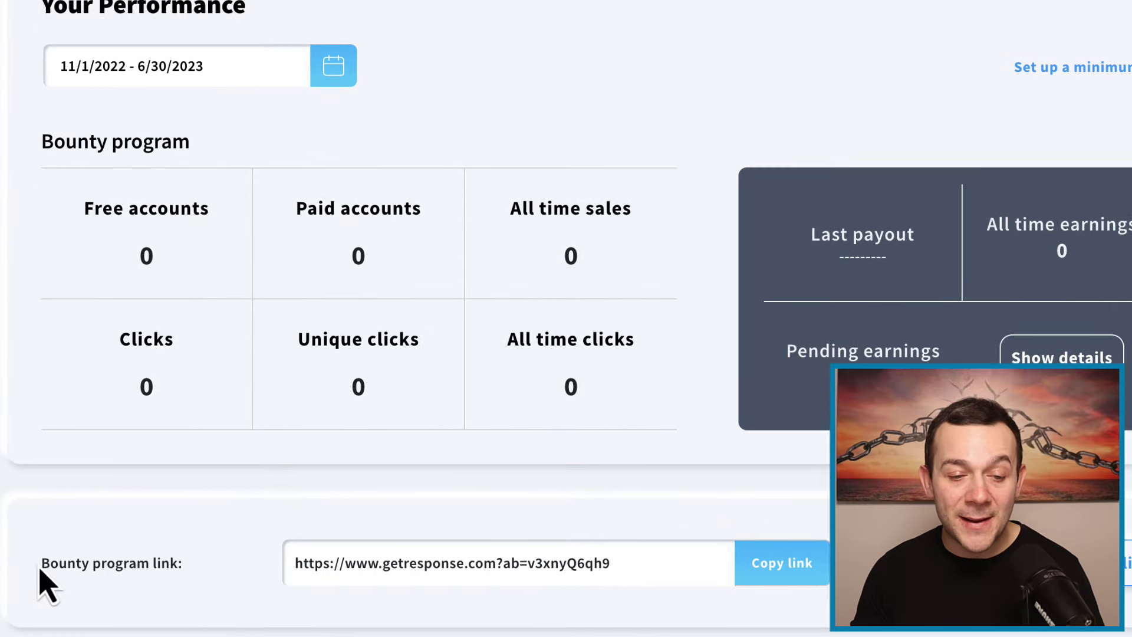
drag(40, 569, 193, 593)
click(213, 596)
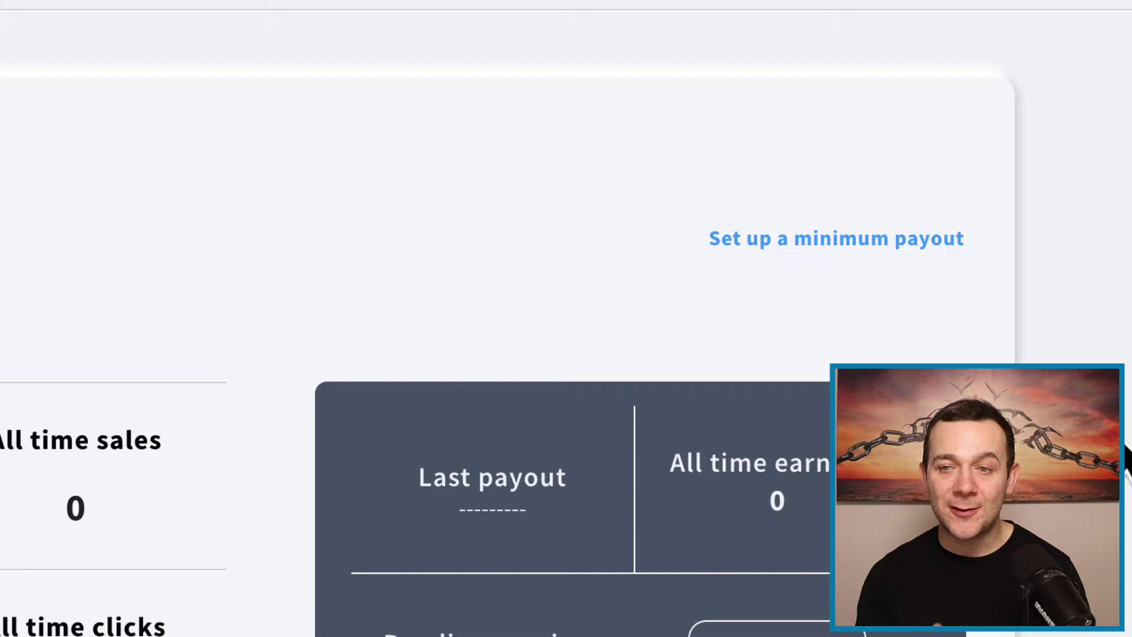
click(1098, 67)
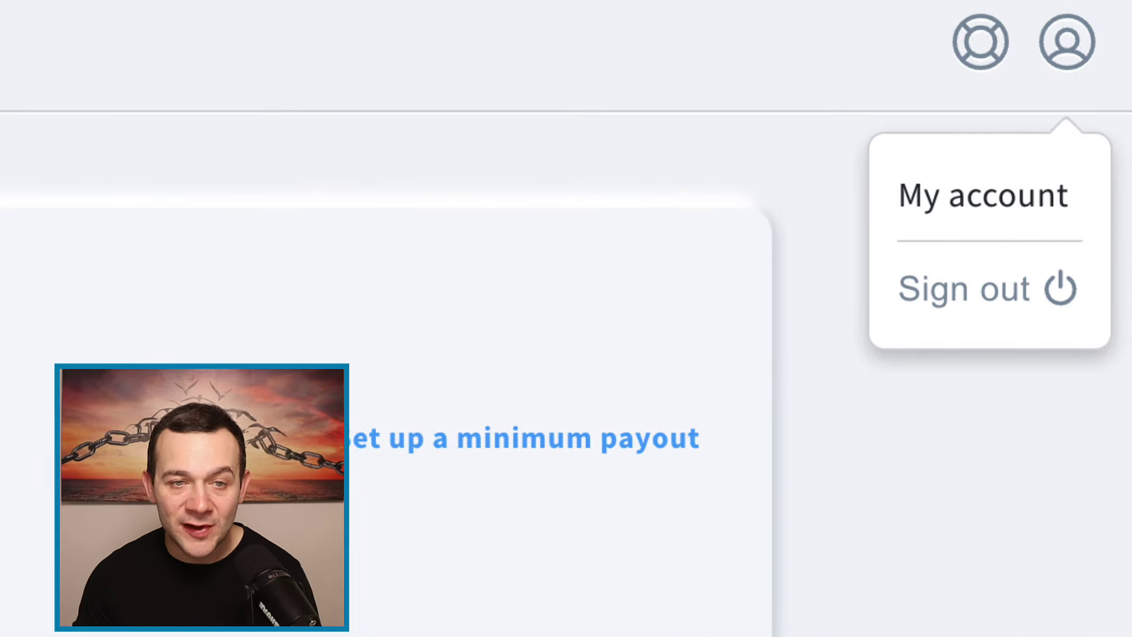
click(983, 195)
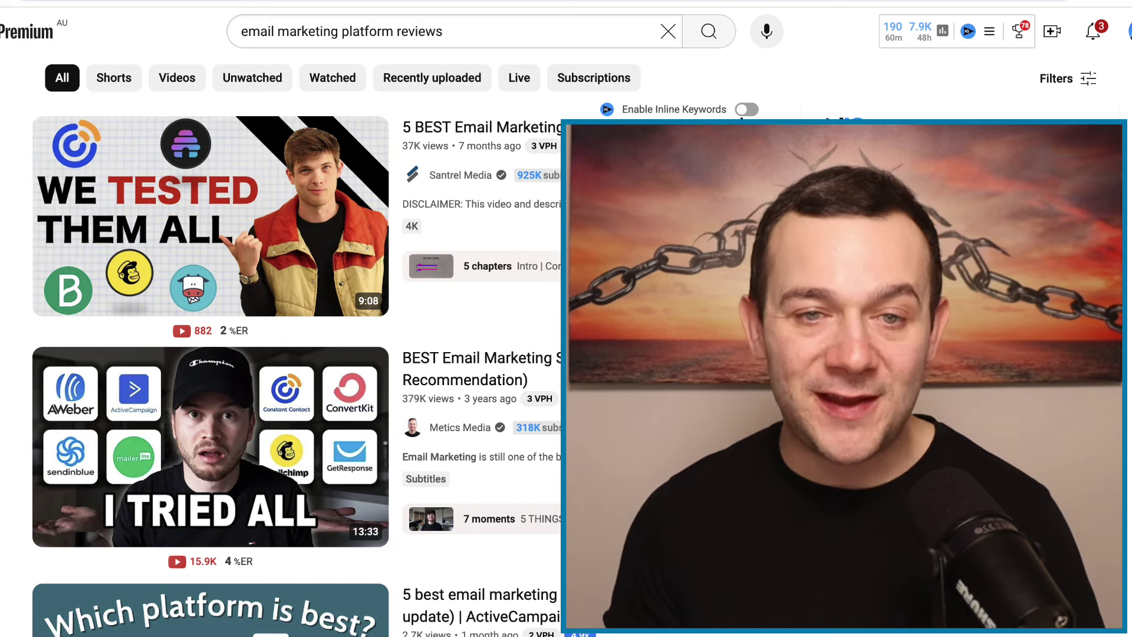
click(354, 2)
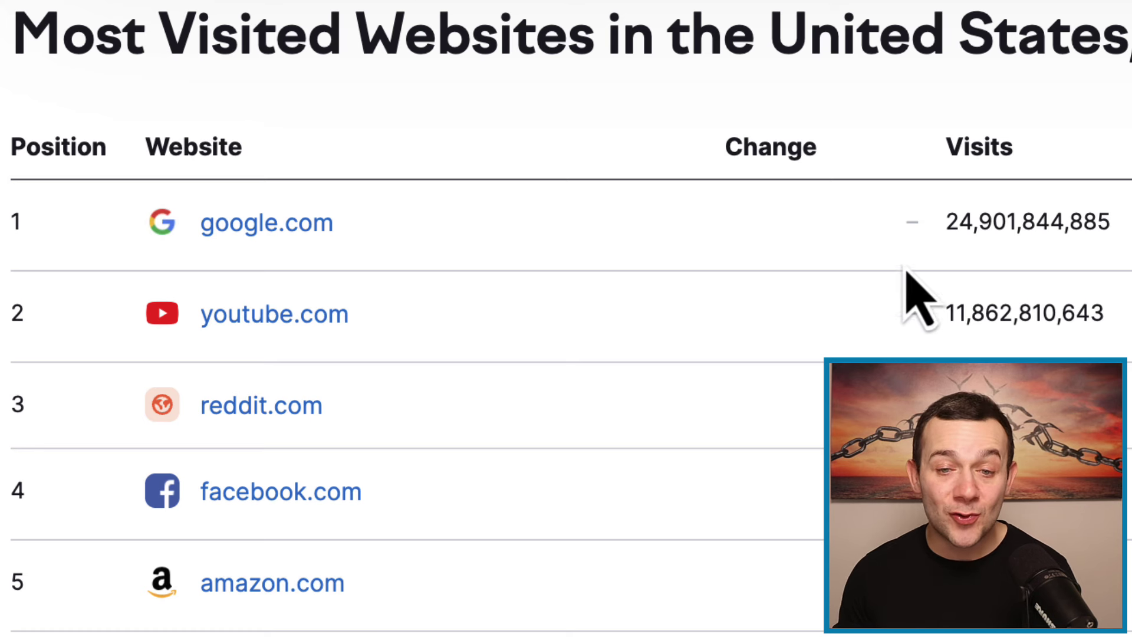
- Highlight google.com's 24,901,844,885 and youtube.com's 11,862,810,643 visit counts in Most Visited Websites
drag(945, 222, 1127, 248)
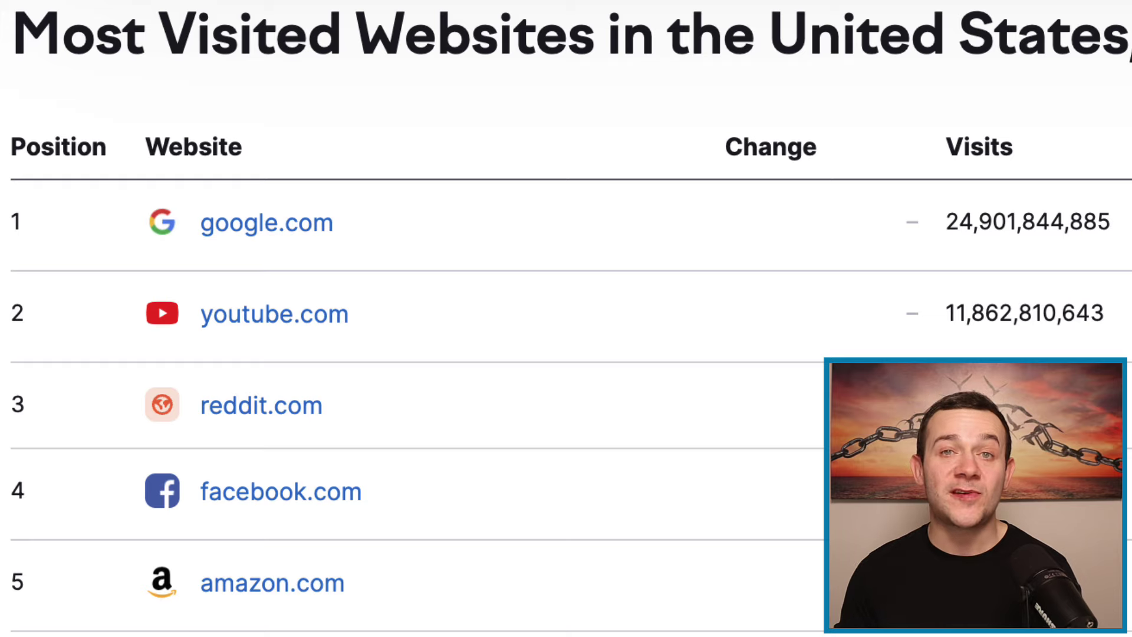
drag(943, 321, 1125, 327)
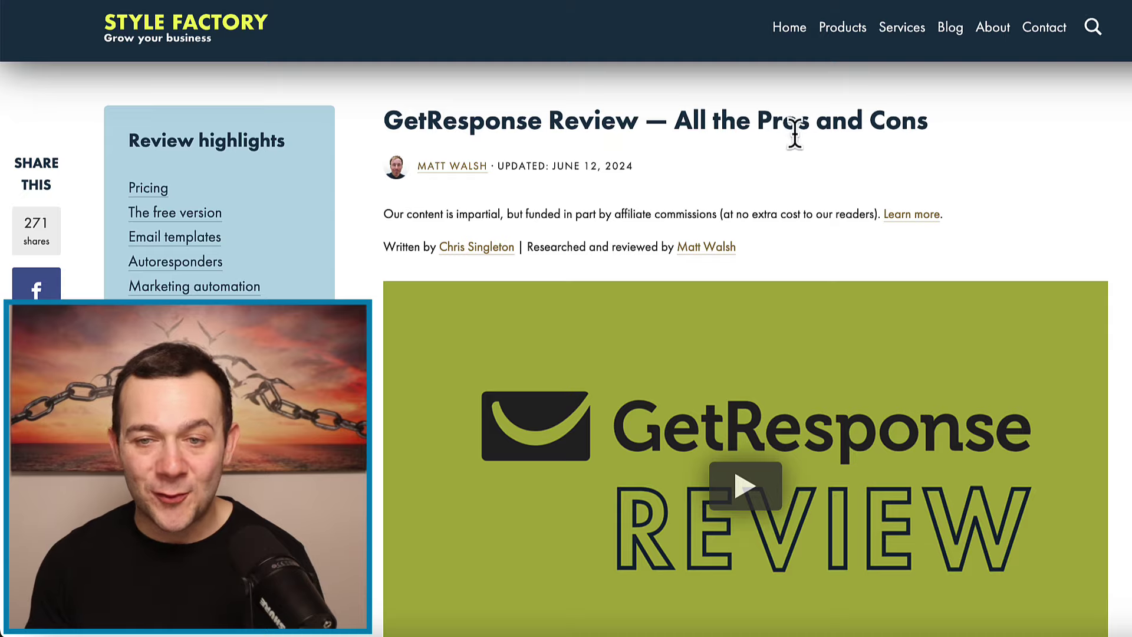
- Scroll to Pricing Plans and follow the 'check GetReponse's latest pricing here' link
scroll(791, 134, down, 5)
scroll(746, 348, down, 15)
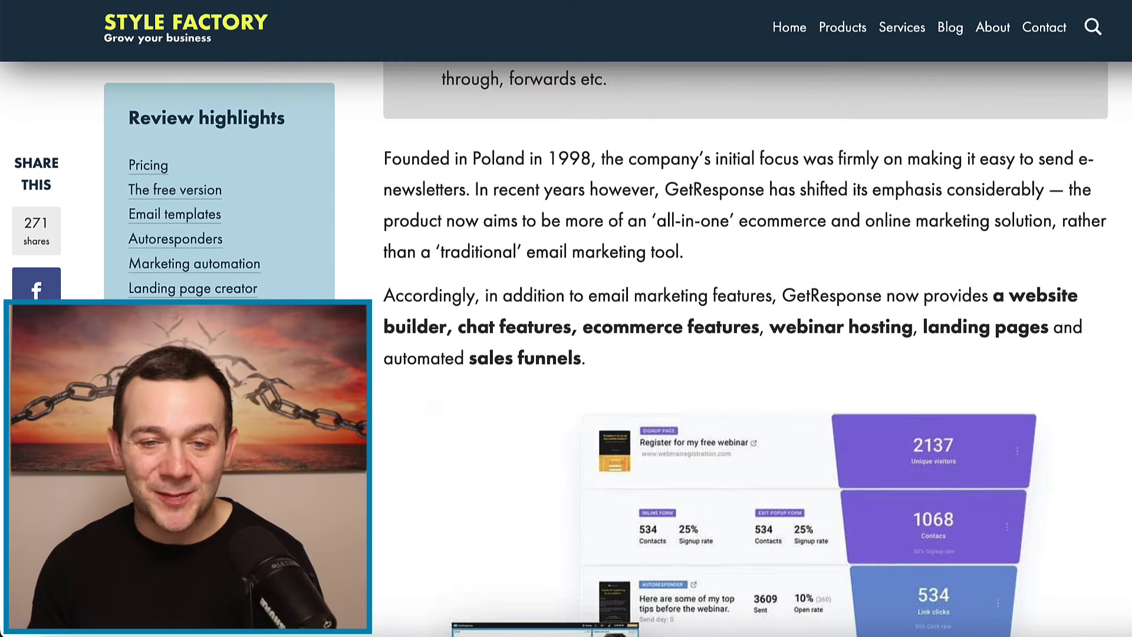
scroll(1122, 282, down, 13)
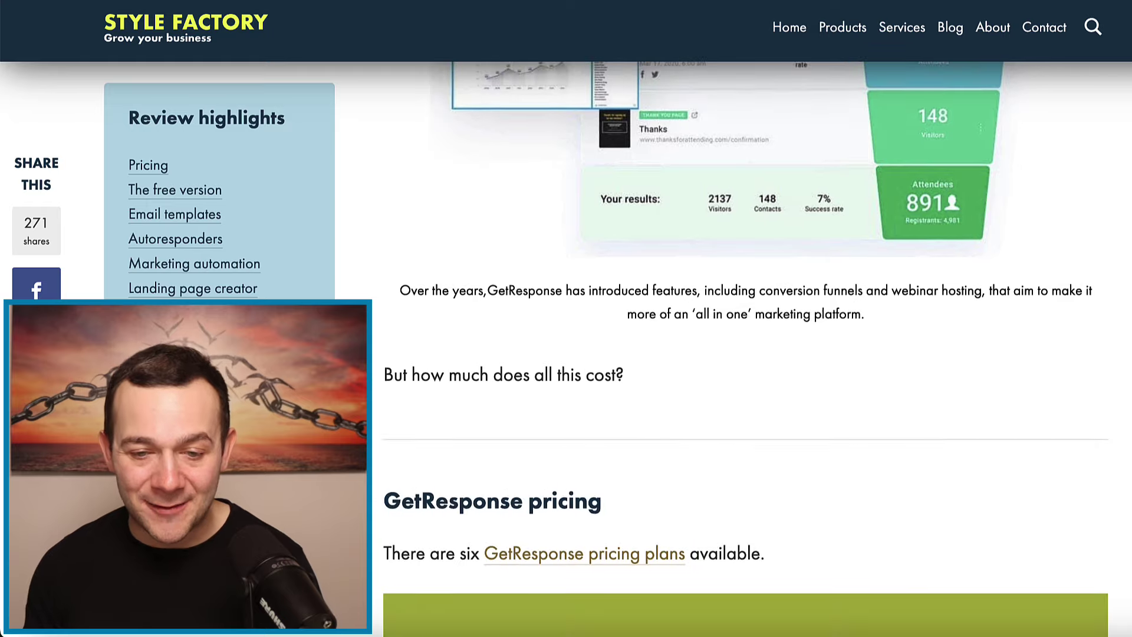
scroll(1122, 282, down, 5)
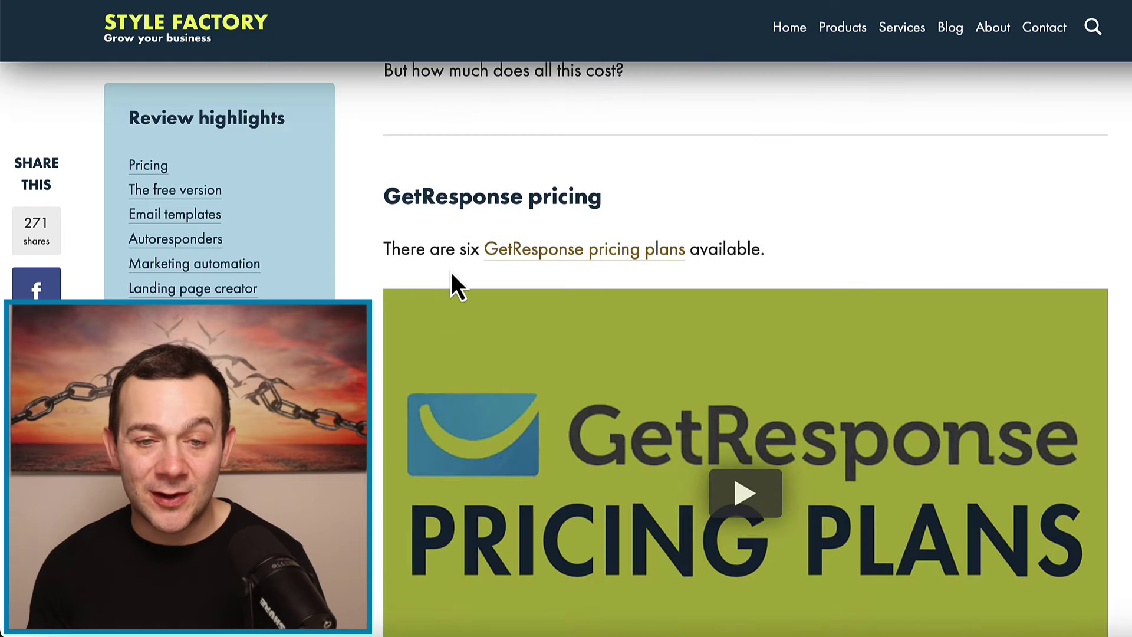
scroll(933, 277, down, 8)
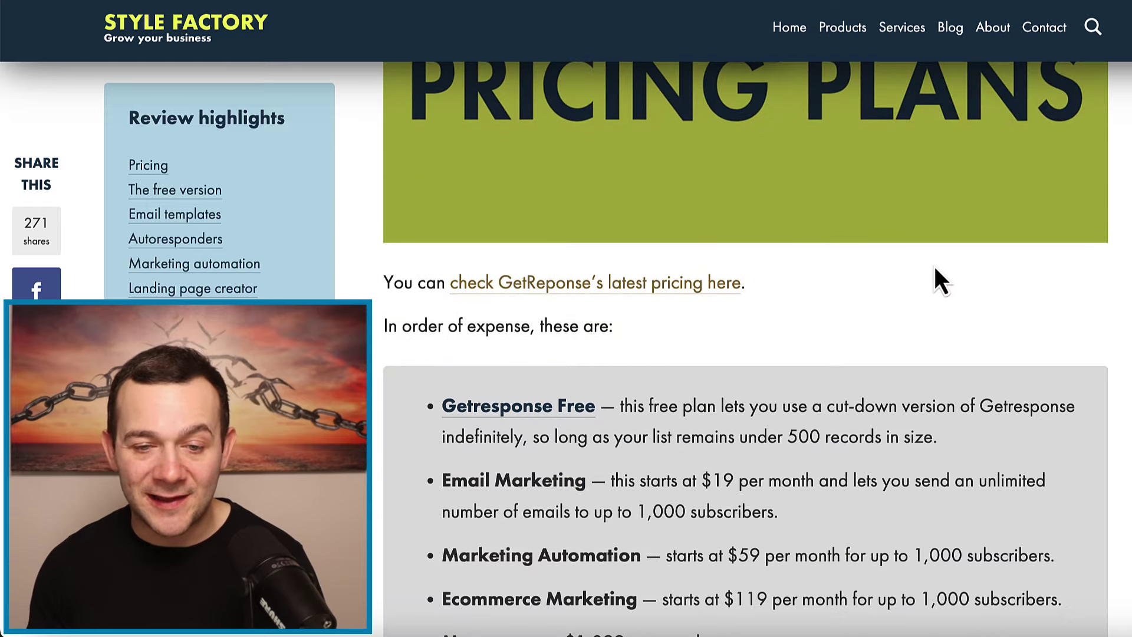
click(655, 292)
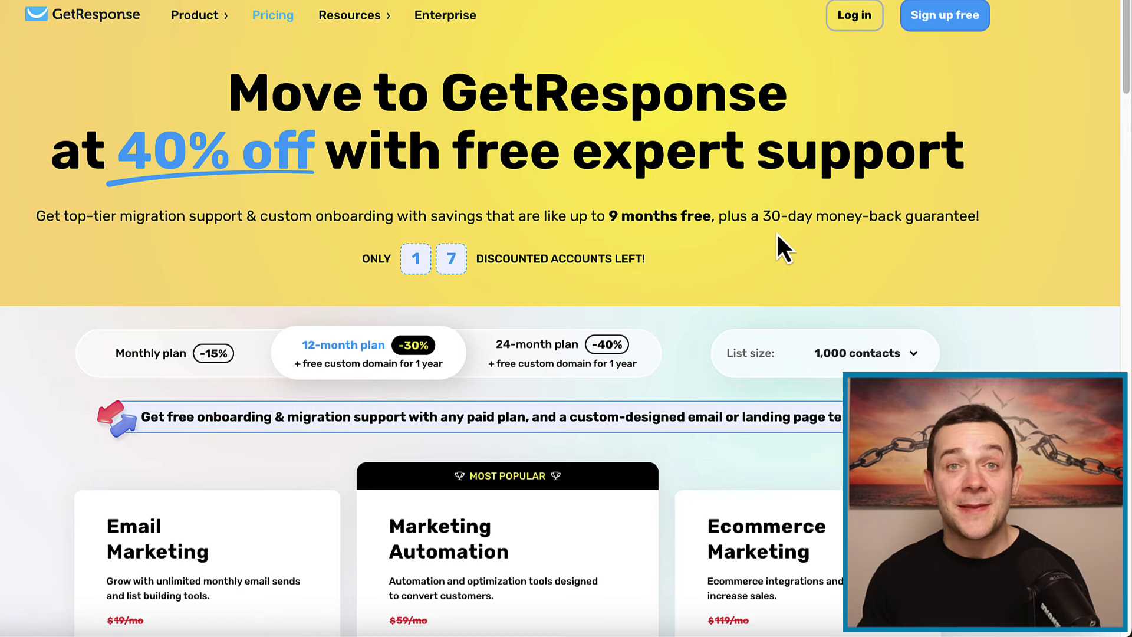
- Set the list size to 100,000 contacts, showing plans at $375.7, $417.5 and $487.2 monthly
scroll(672, 248, down, 8)
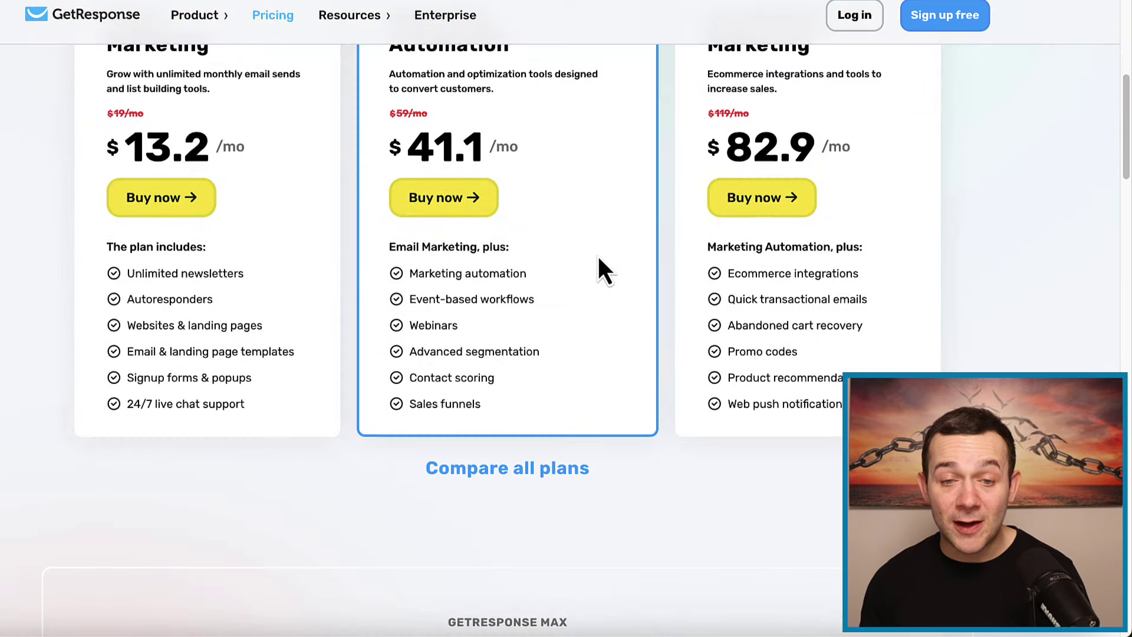
scroll(413, 312, up, 4)
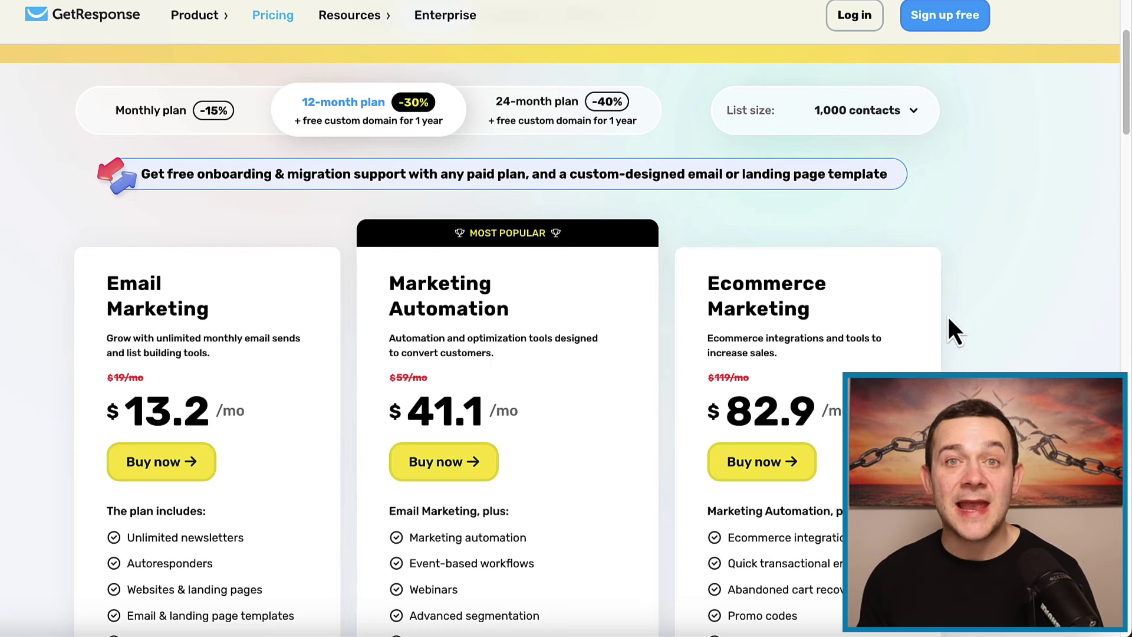
scroll(931, 168, down, 1)
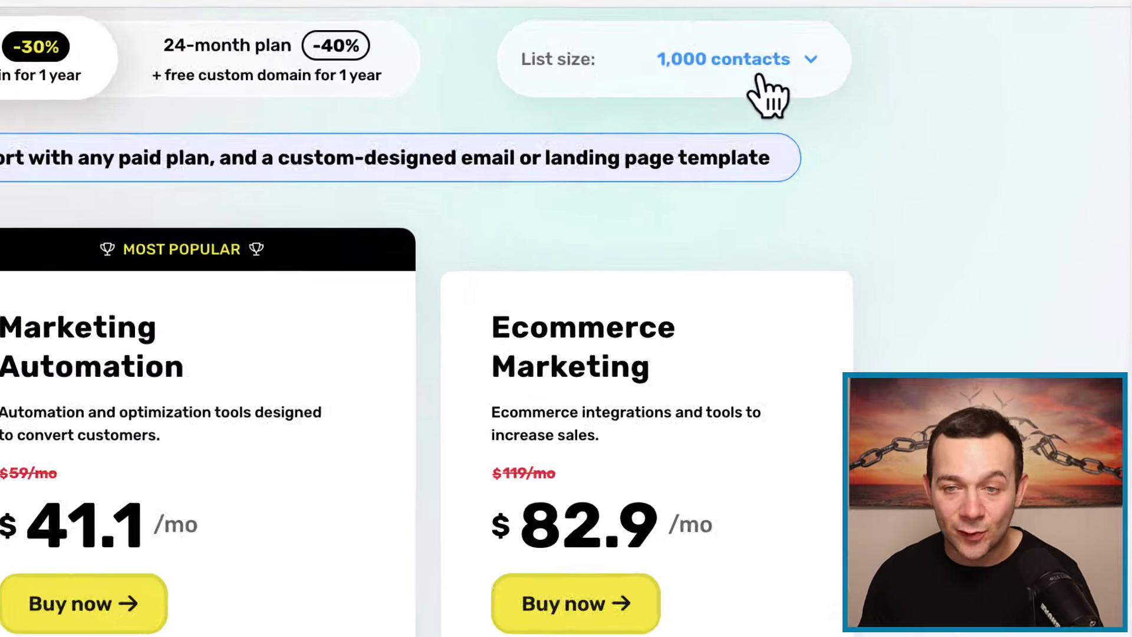
click(762, 77)
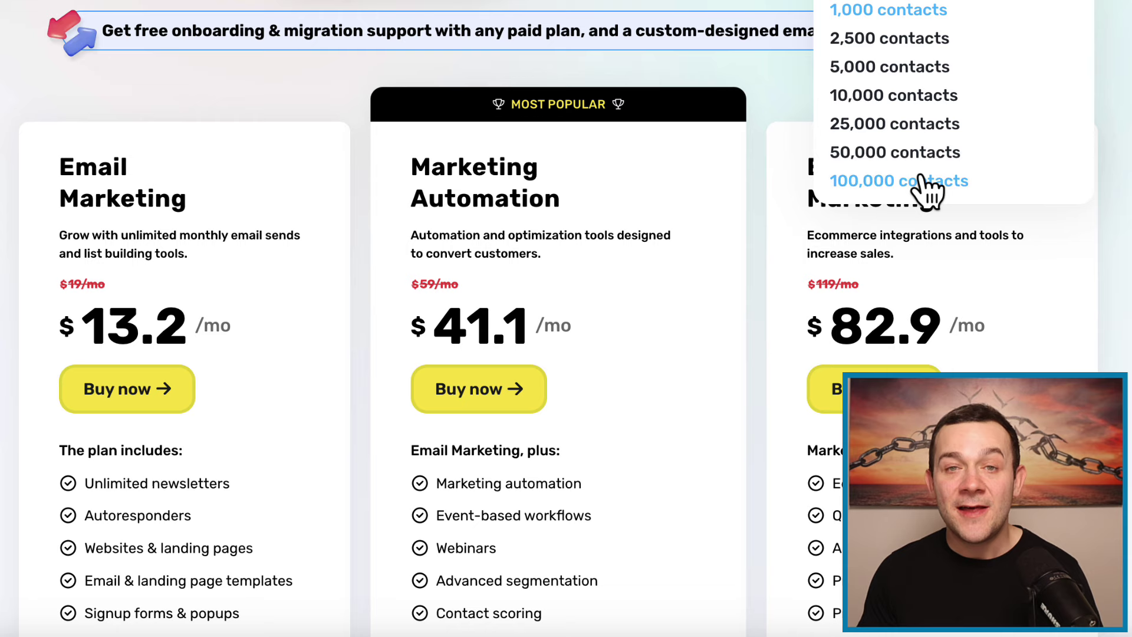
click(575, 368)
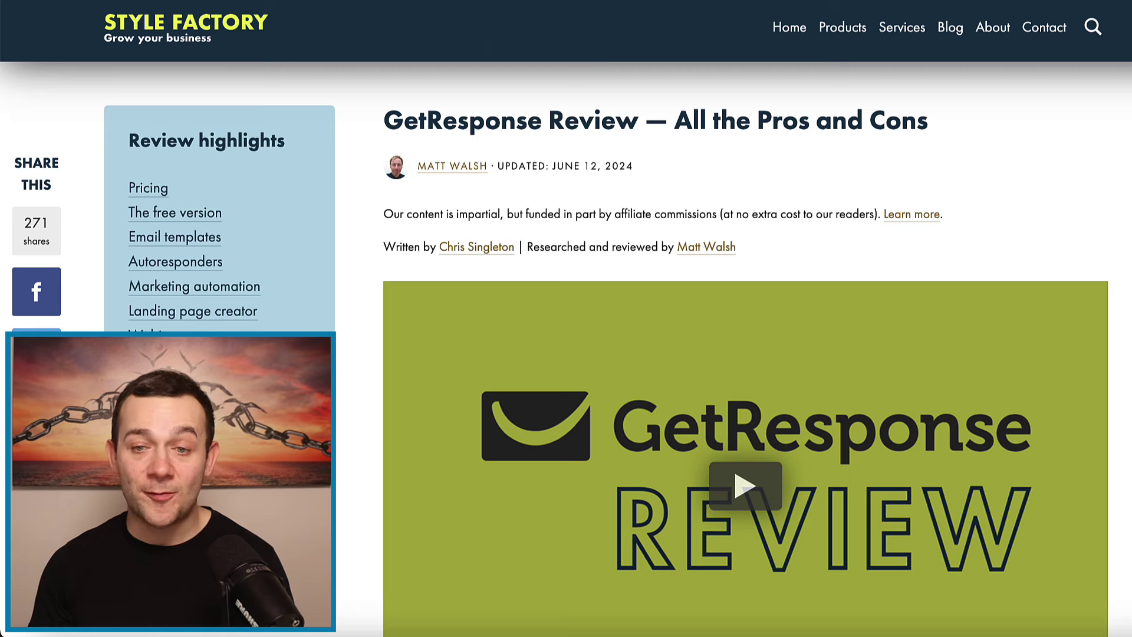
- Scroll through the Style Factory GetResponse review article
scroll(745, 348, down, 10)
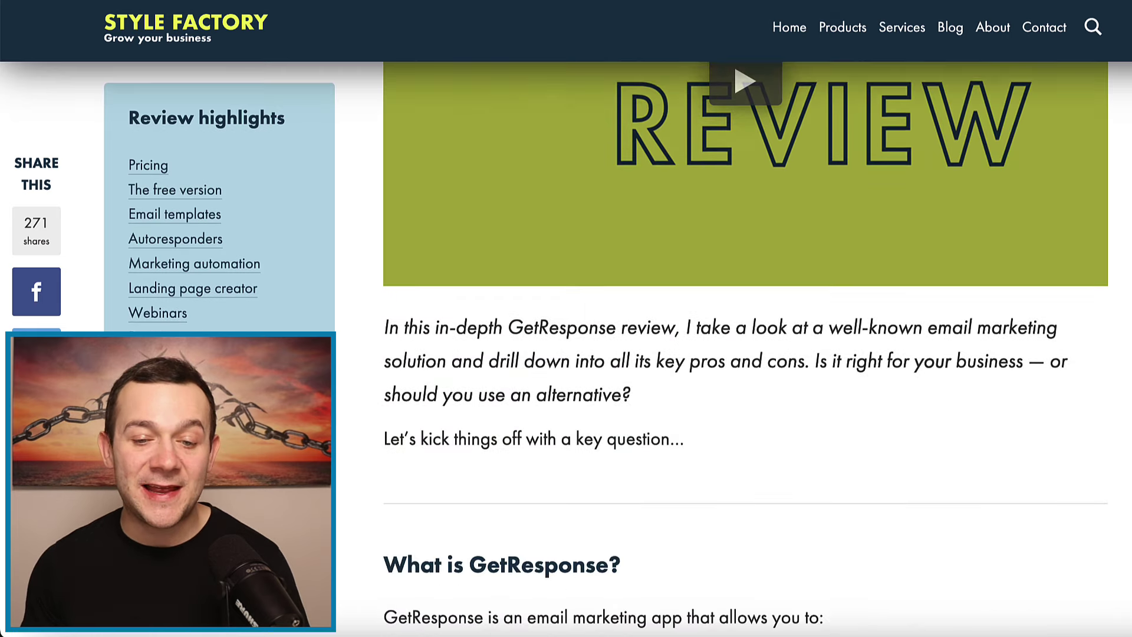
scroll(745, 348, down, 13)
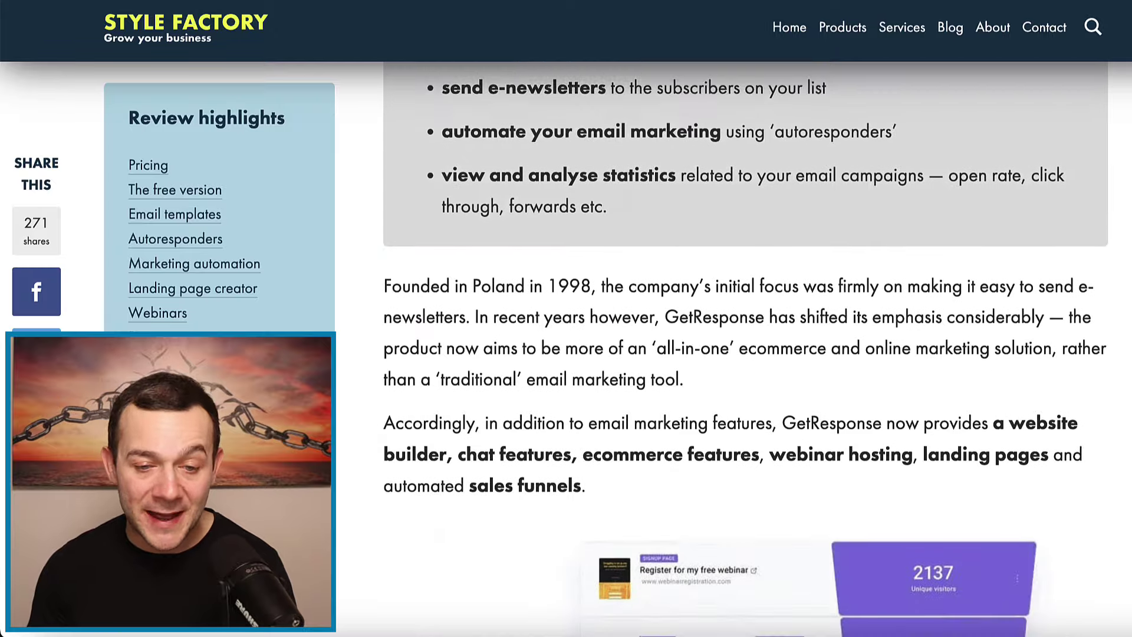
scroll(745, 348, up, 13)
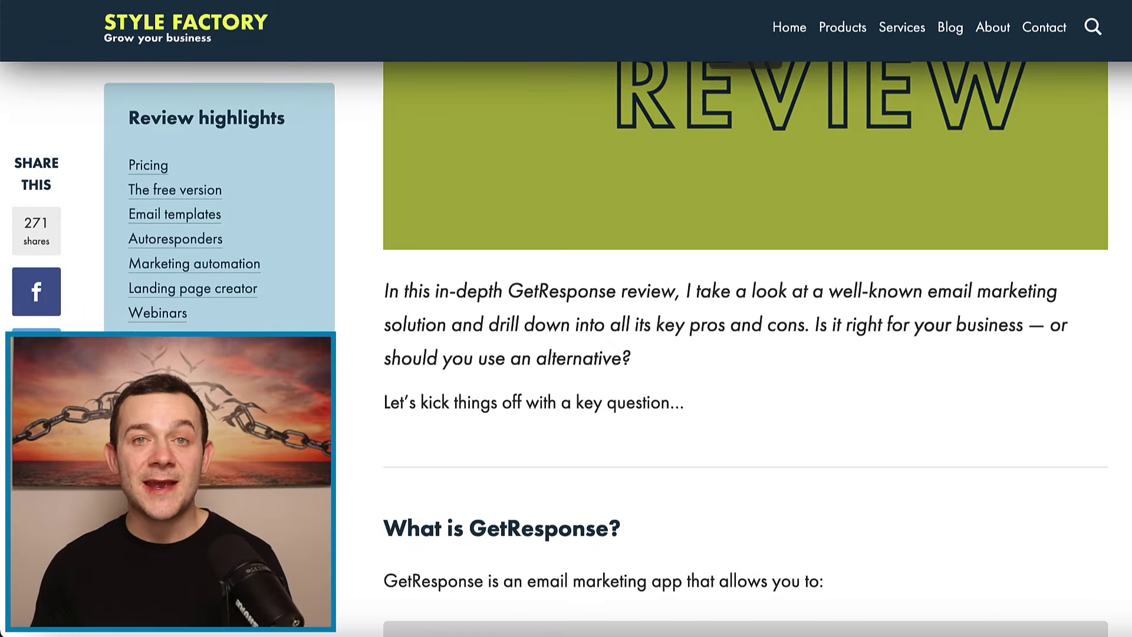
scroll(746, 348, up, 7)
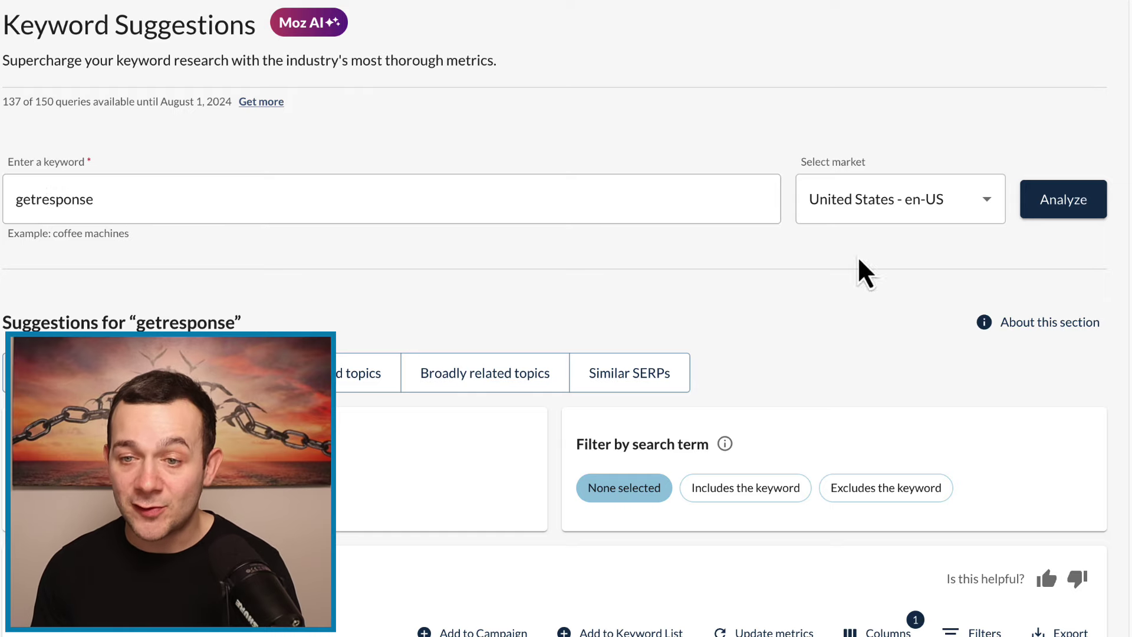
- Scroll to Moz's Top suggestions for getresponse and check the green T (Transactional) intent badge
scroll(440, 258, down, 9)
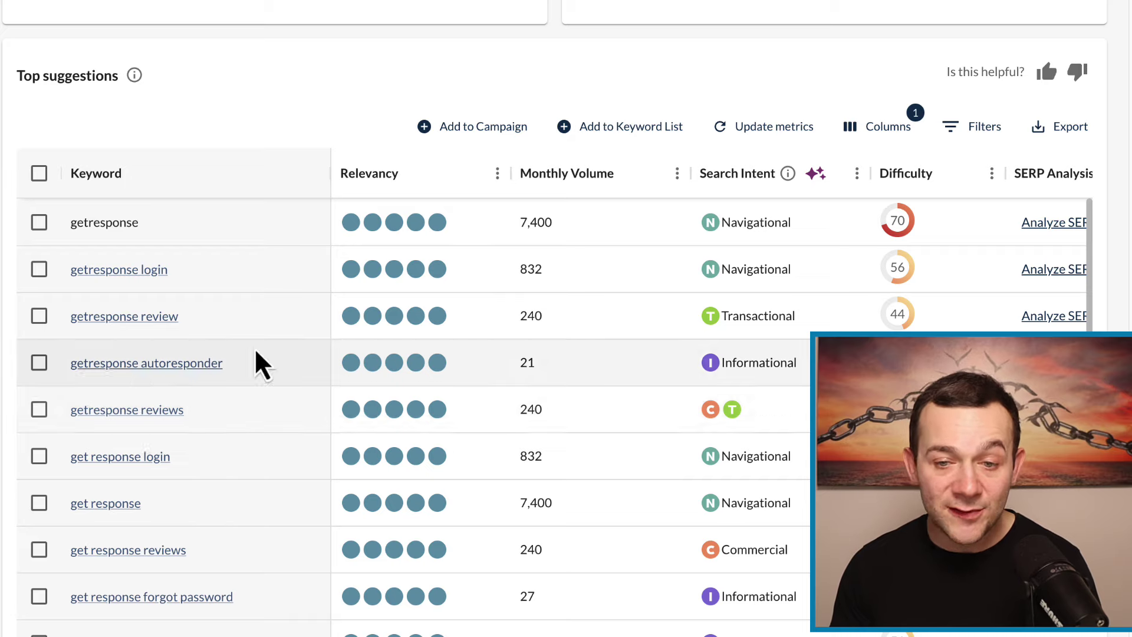
mouse_move(733, 411)
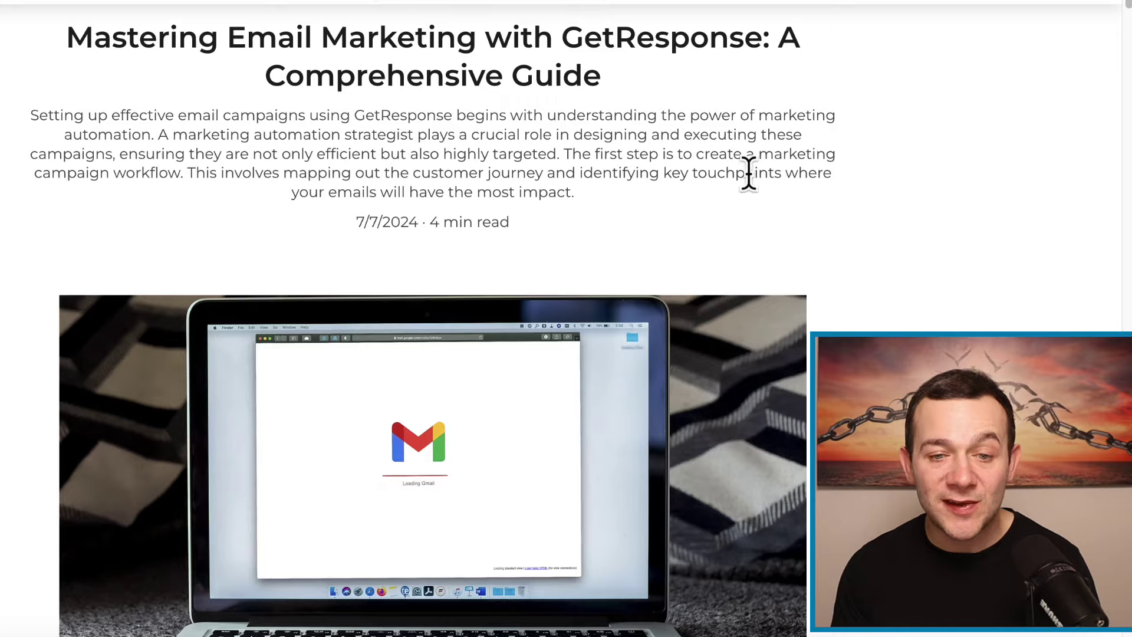
- Scroll through the 'Mastering Email Marketing with GetResponse' article
scroll(889, 263, down, 7)
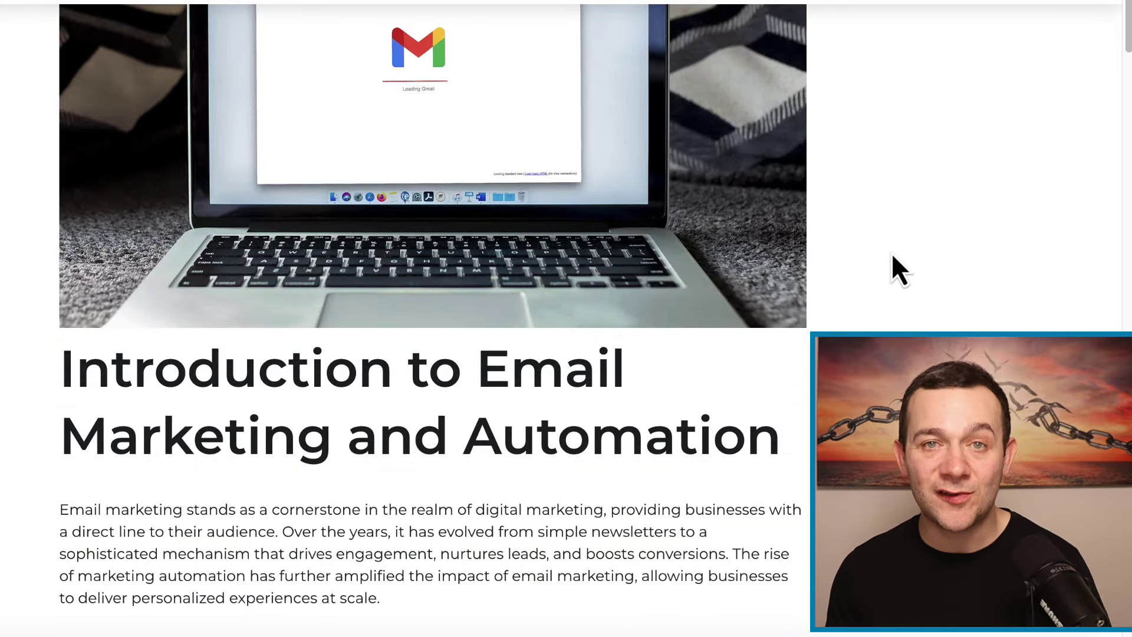
scroll(894, 257, down, 3)
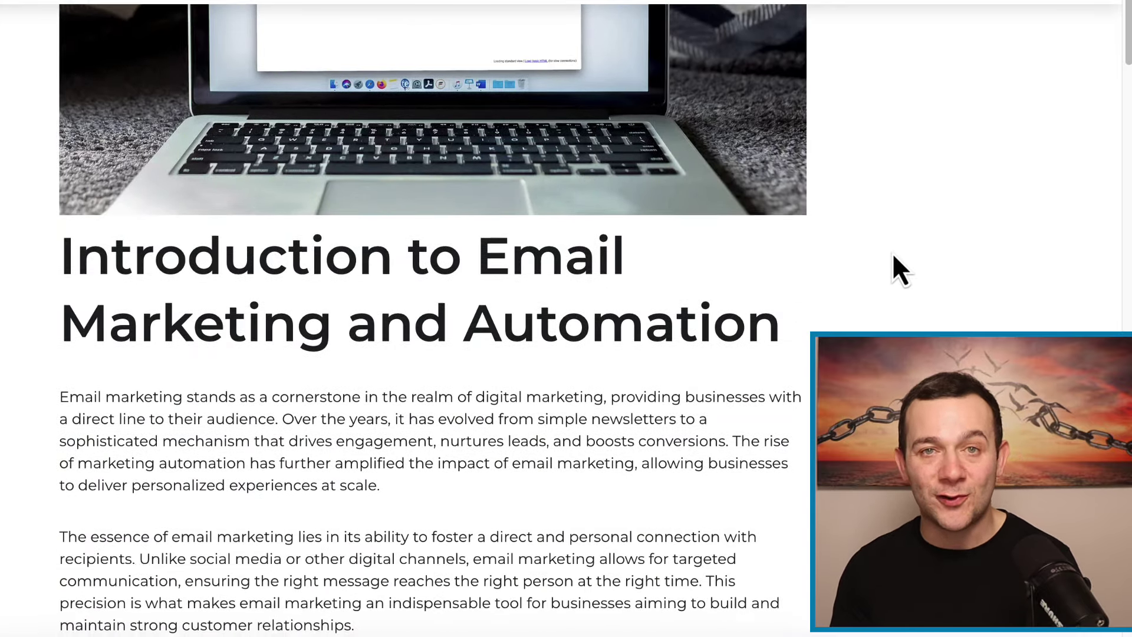
scroll(893, 255, down, 14)
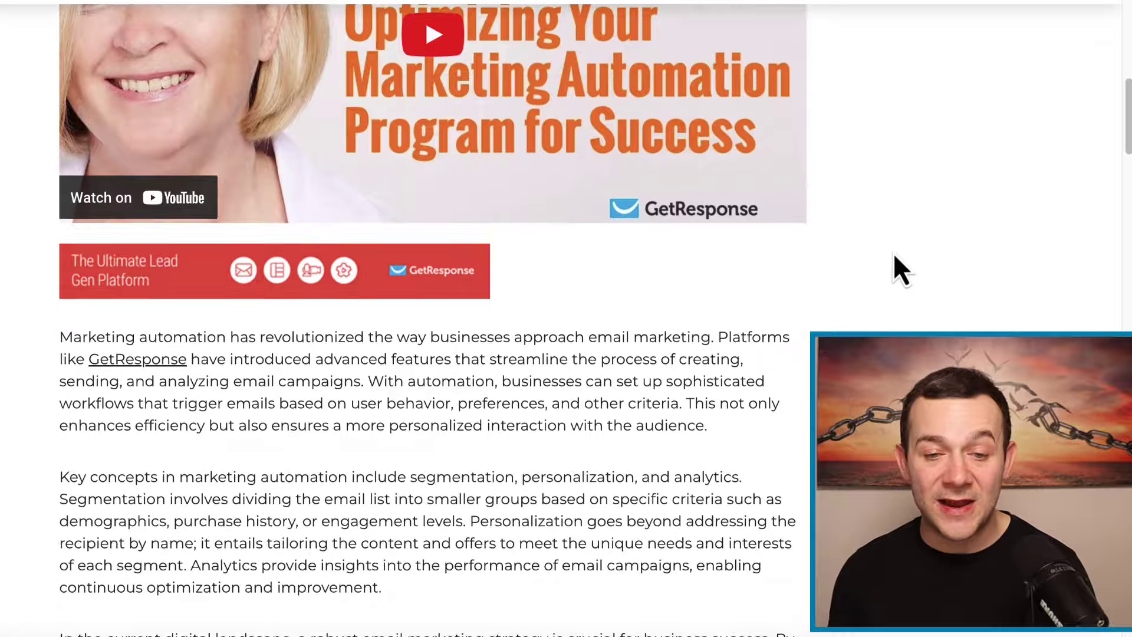
scroll(894, 256, down, 15)
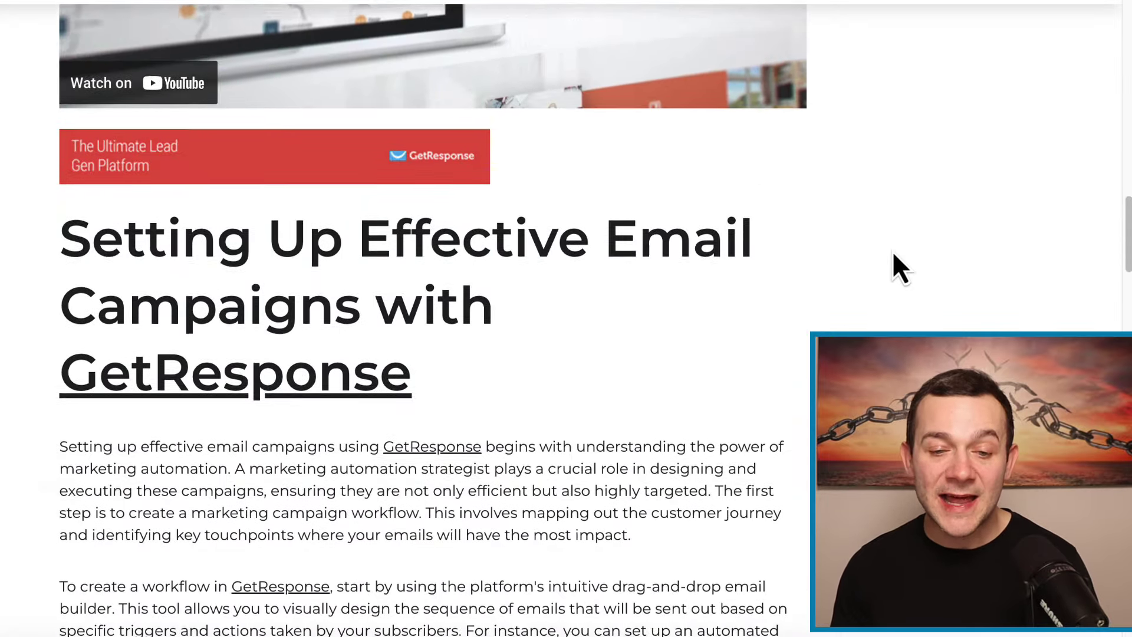
scroll(892, 250, down, 2)
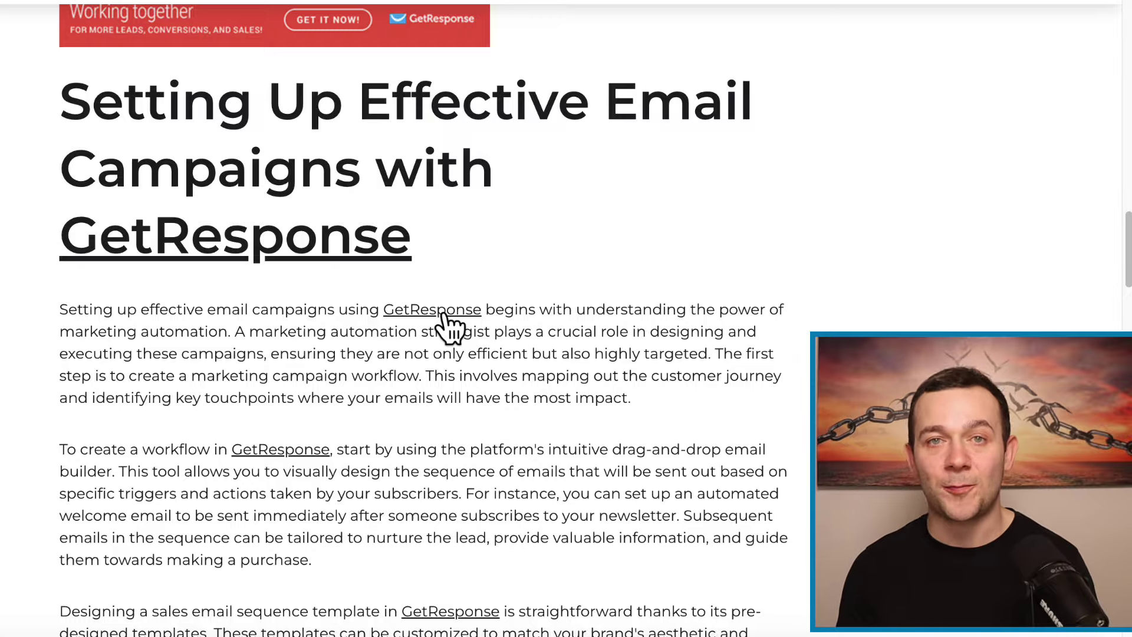
scroll(448, 327, up, 20)
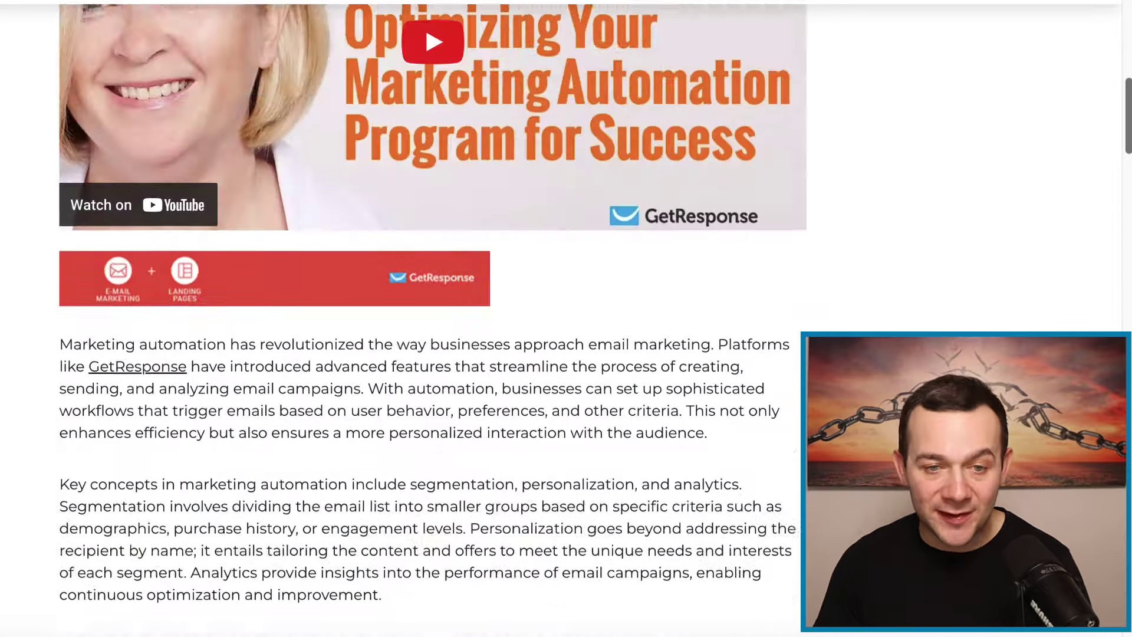
scroll(433, 318, down, 15)
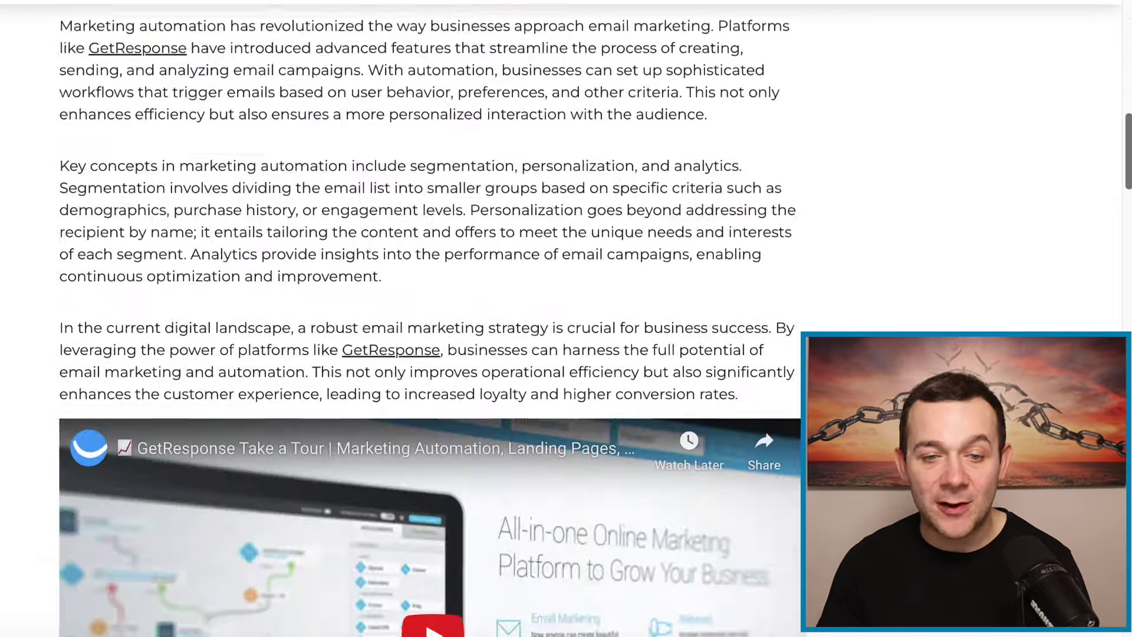
scroll(433, 318, down, 20)
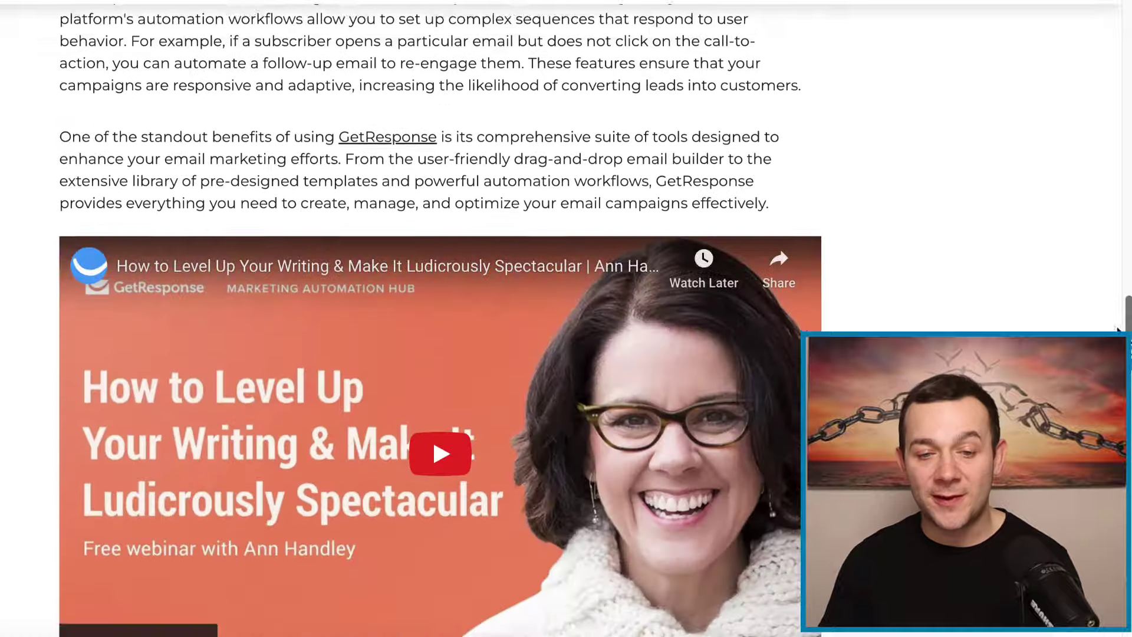
scroll(434, 319, down, 15)
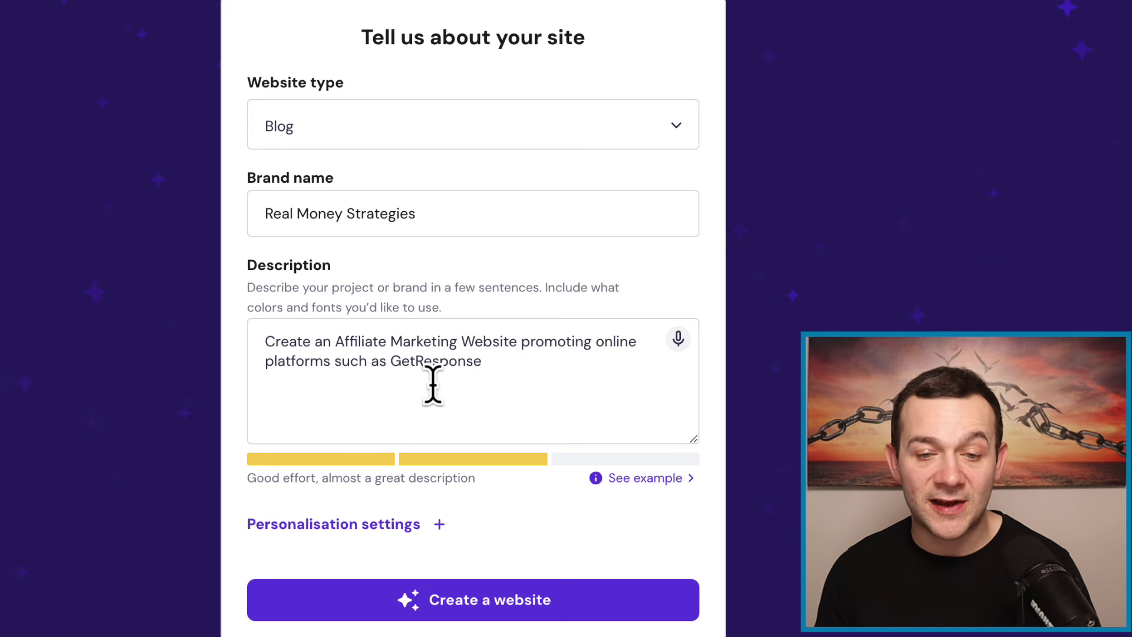
- Generate the Real Money Strategies site and preview its 'Mastering Email Marketing with GetResponse' post
click(506, 613)
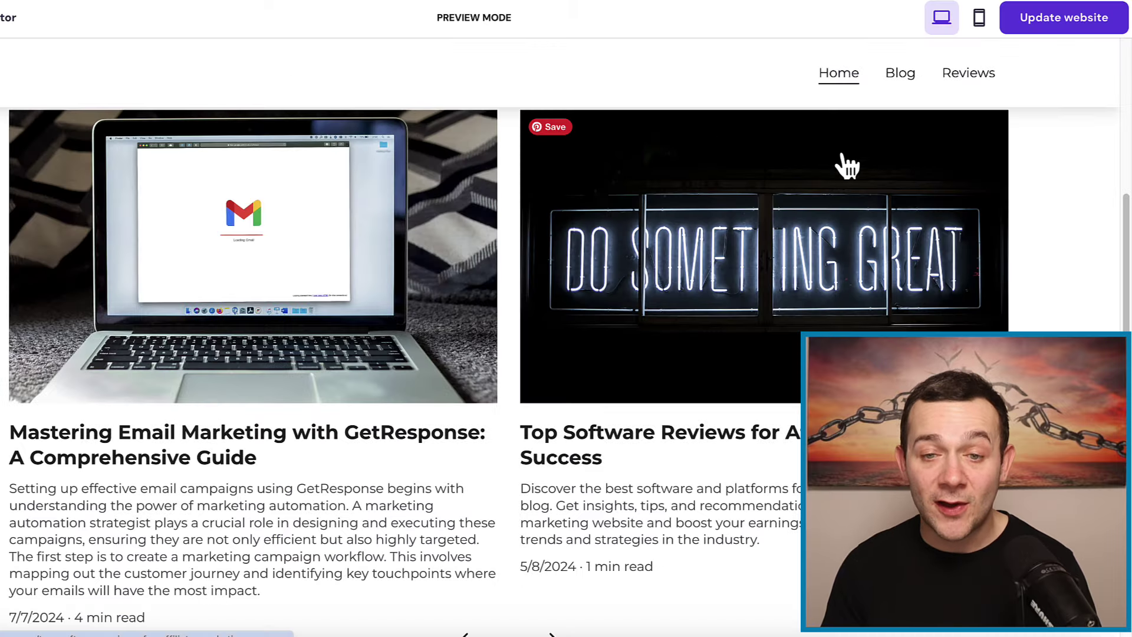
drag(1126, 330, 1126, 139)
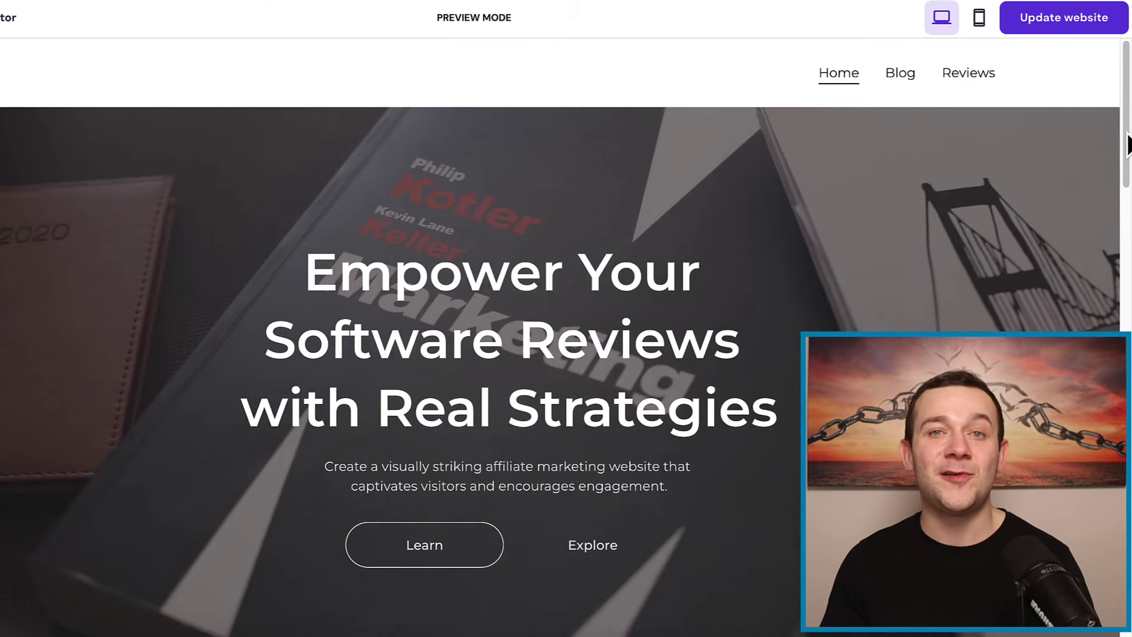
drag(1127, 145, 1129, 286)
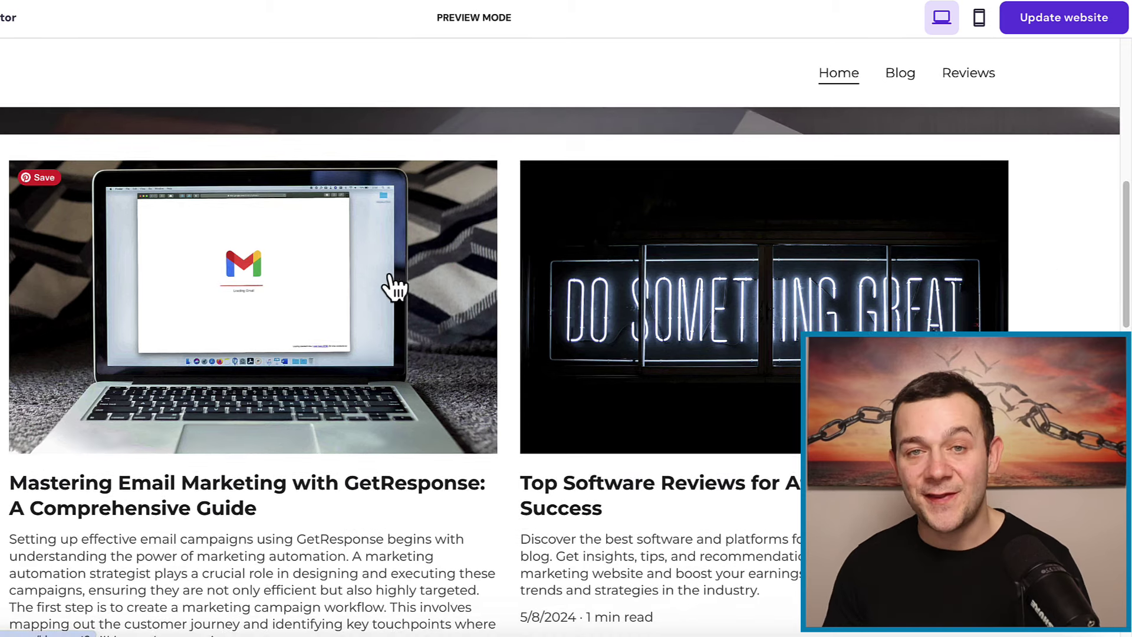
click(334, 425)
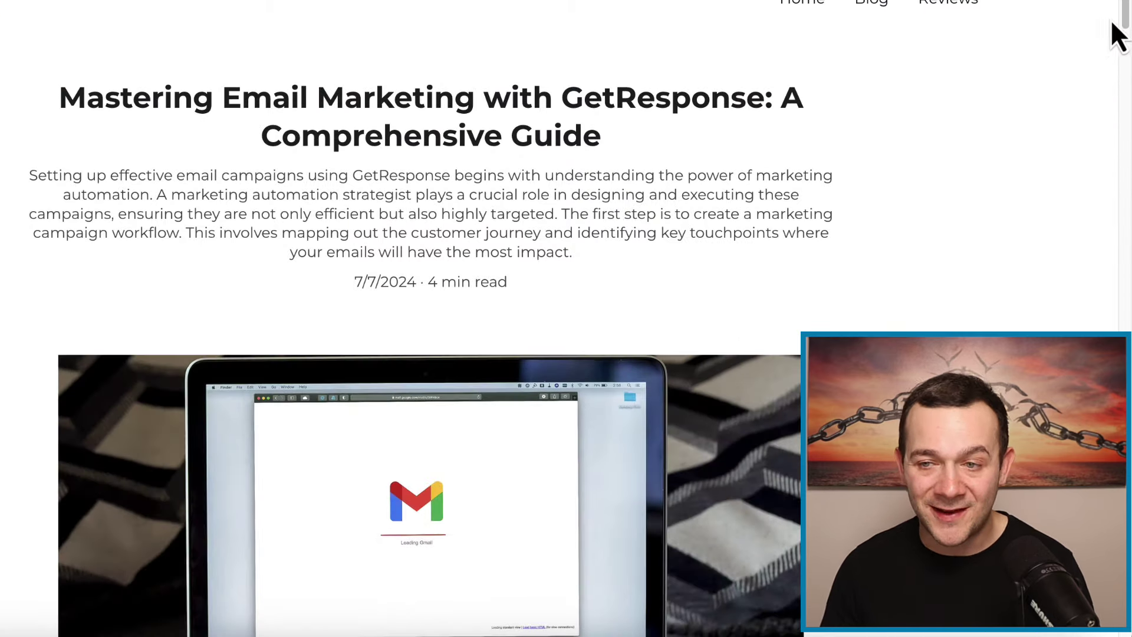
drag(1127, 10, 1124, 334)
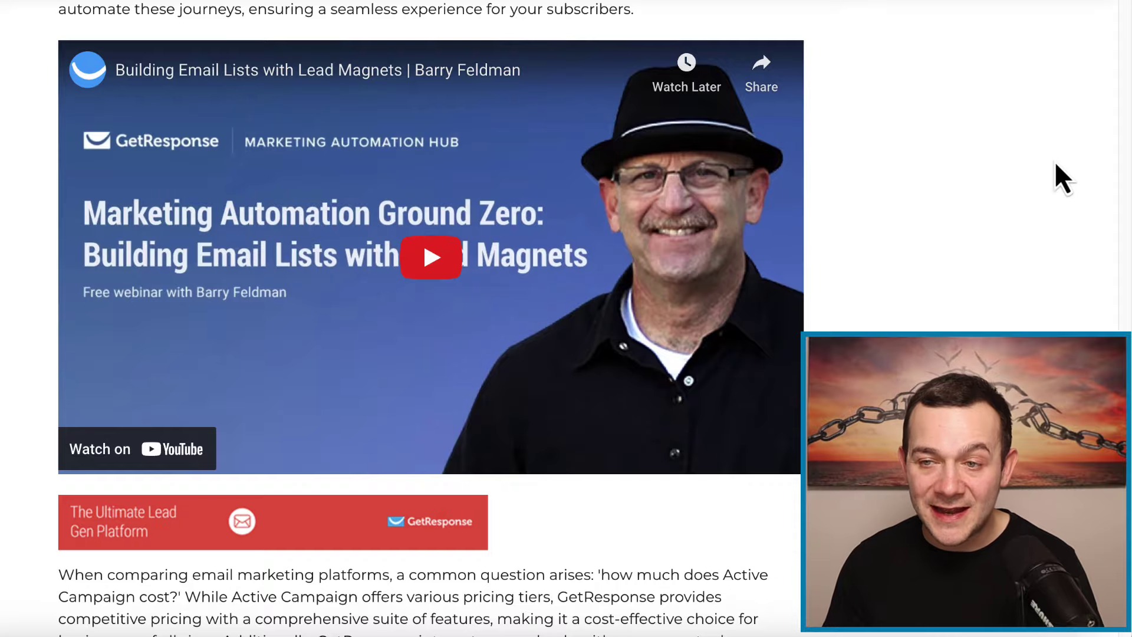
scroll(1064, 177, up, 20)
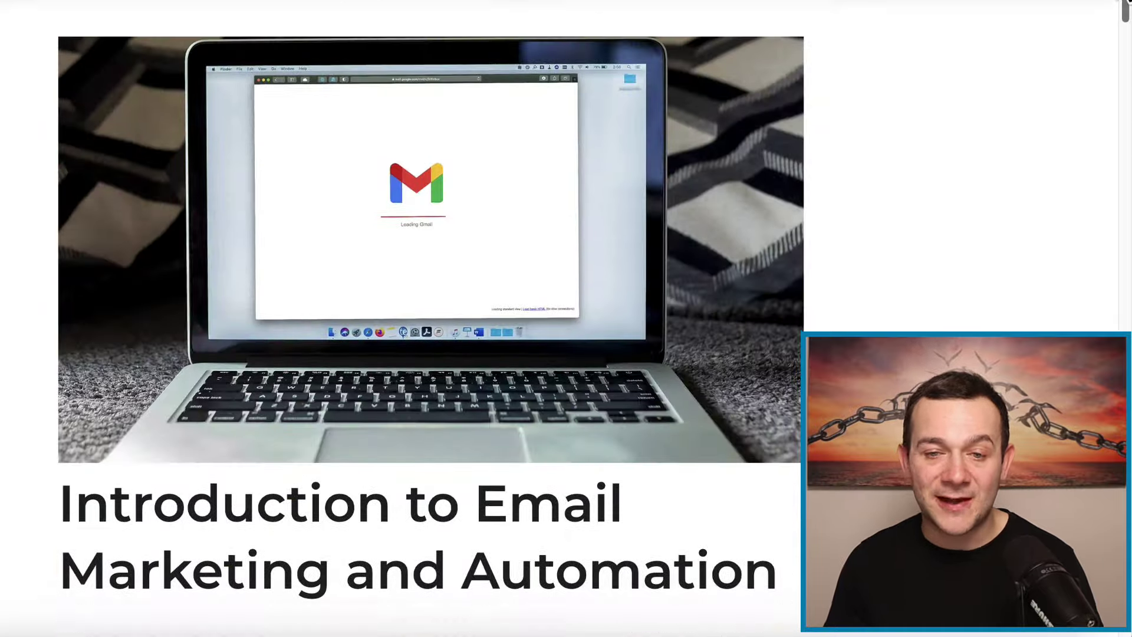
drag(1128, 4, 1097, 242)
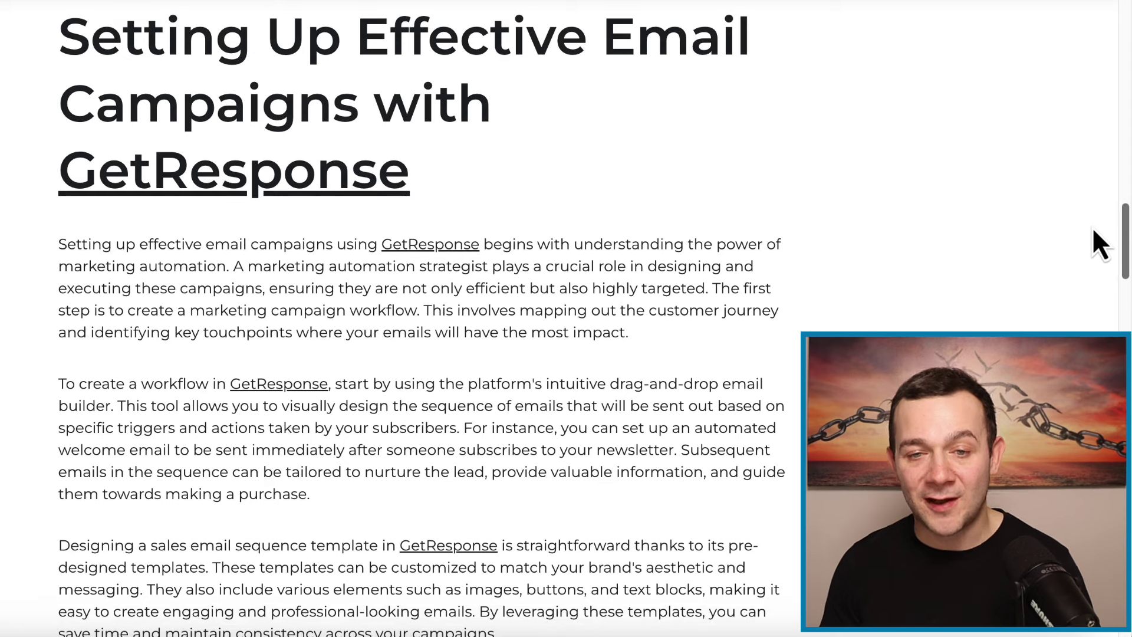
scroll(1092, 228, down, 13)
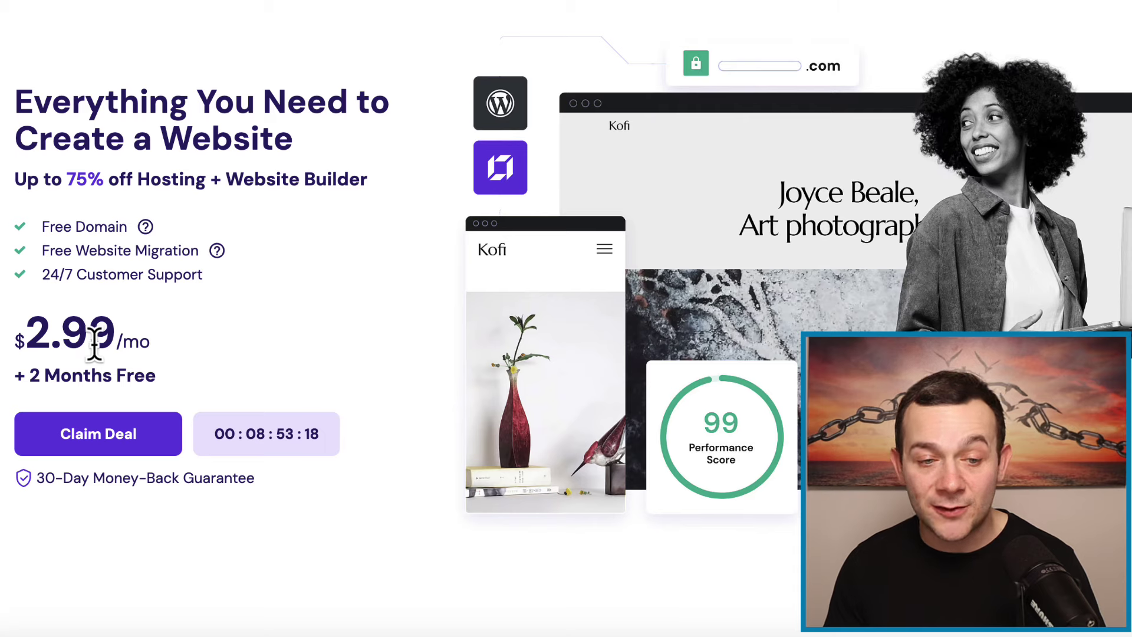
- Compare the hosting plans' full feature lists and apply the REALMONEYSTRATEGIES coupon at checkout
click(129, 448)
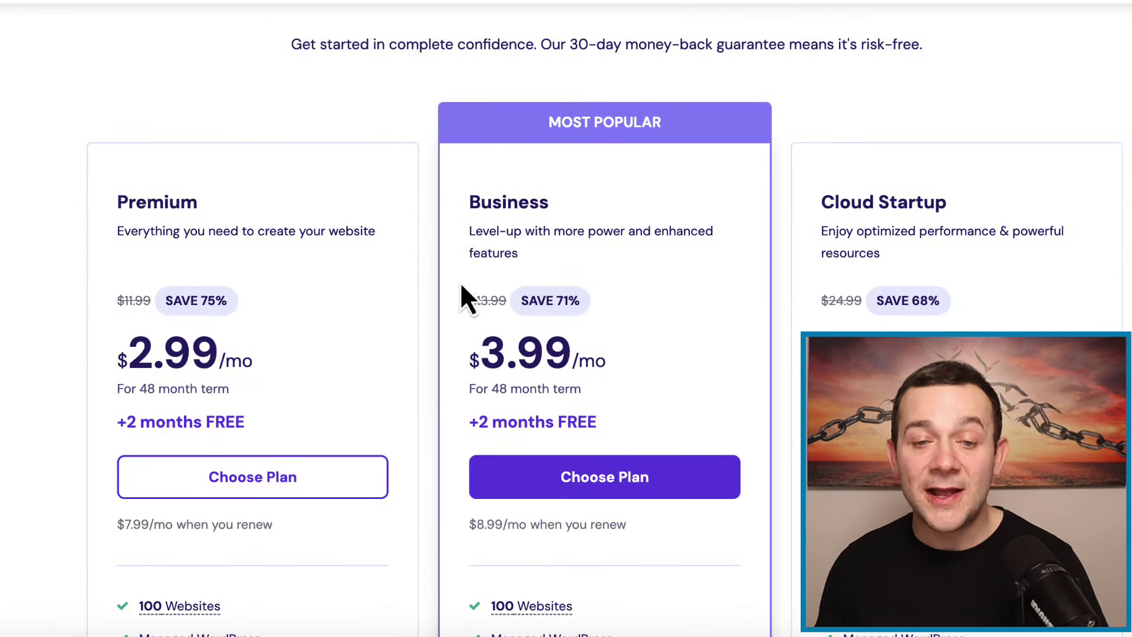
scroll(643, 481, down, 12)
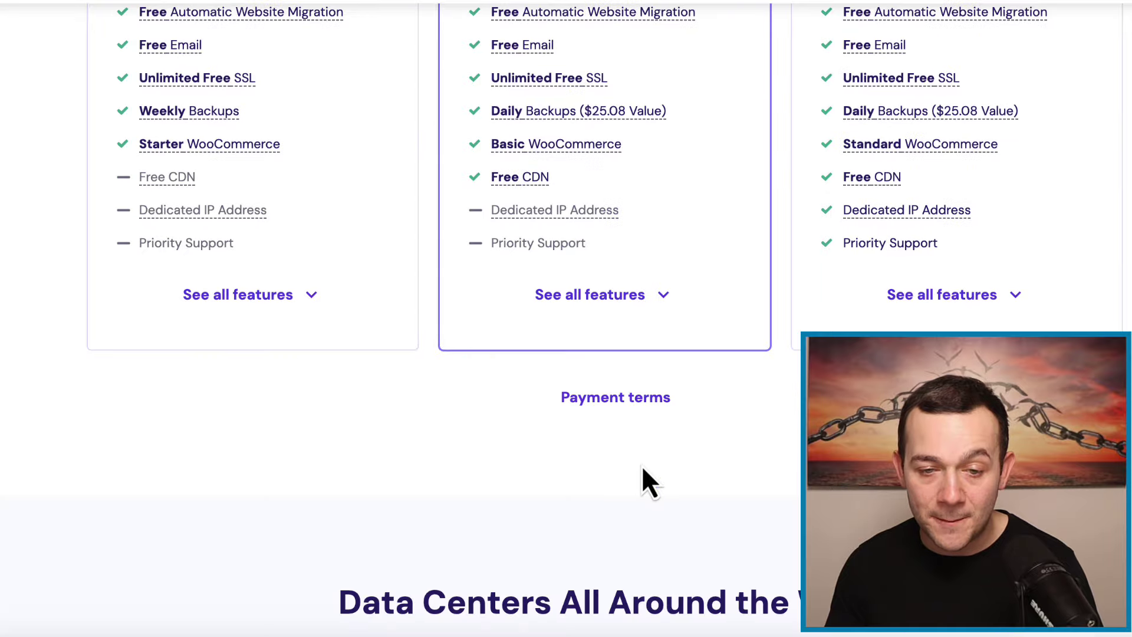
scroll(639, 442, up, 2)
click(643, 395)
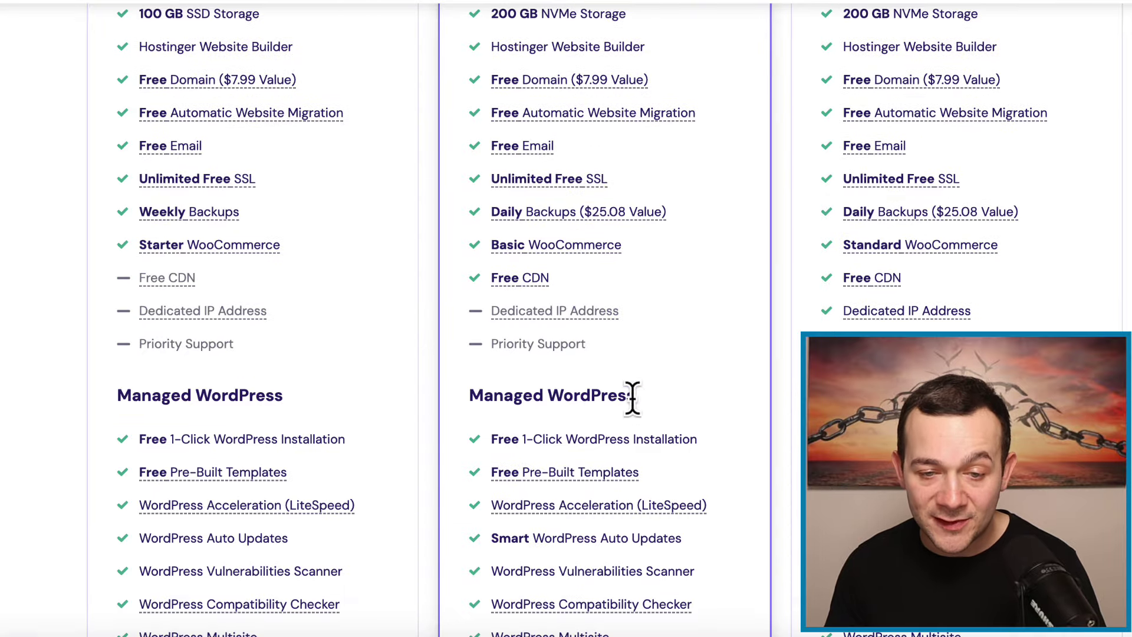
scroll(639, 401, down, 1)
scroll(640, 396, down, 13)
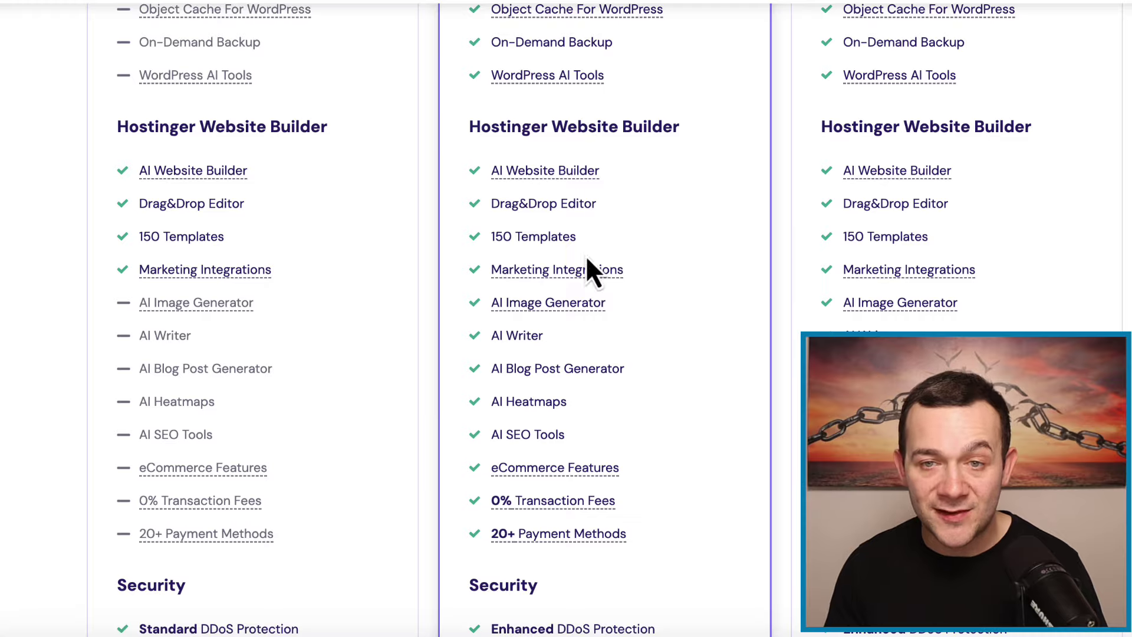
scroll(586, 268, up, 20)
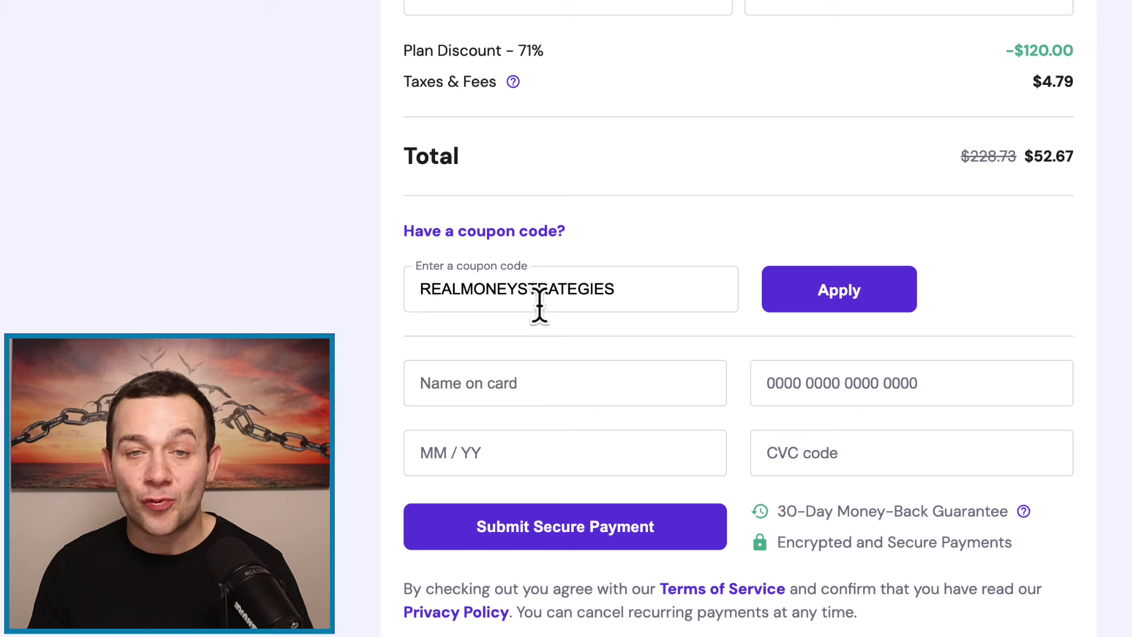
click(831, 304)
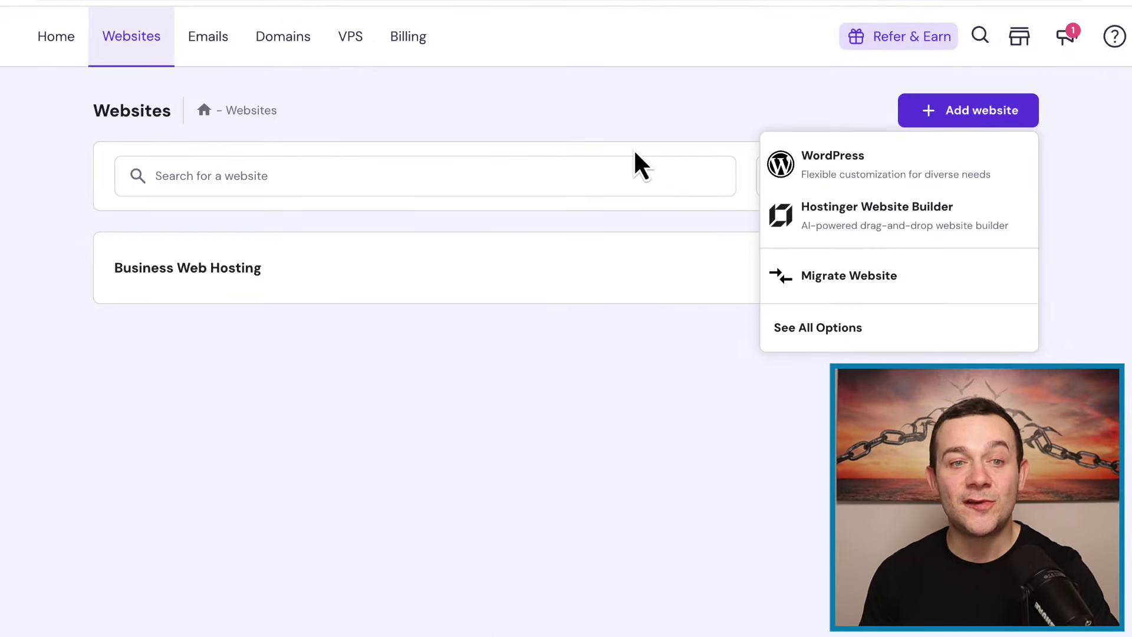
- Add a new Hostinger Website Builder site on the Business Web Hosting plan from the Websites dashboard
click(635, 153)
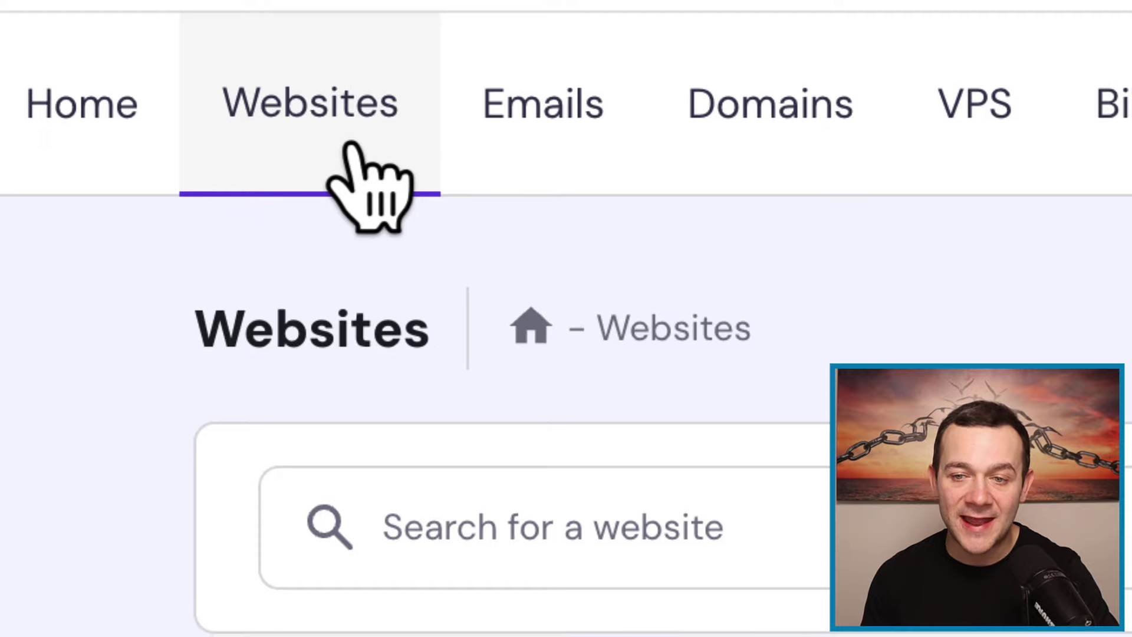
click(700, 65)
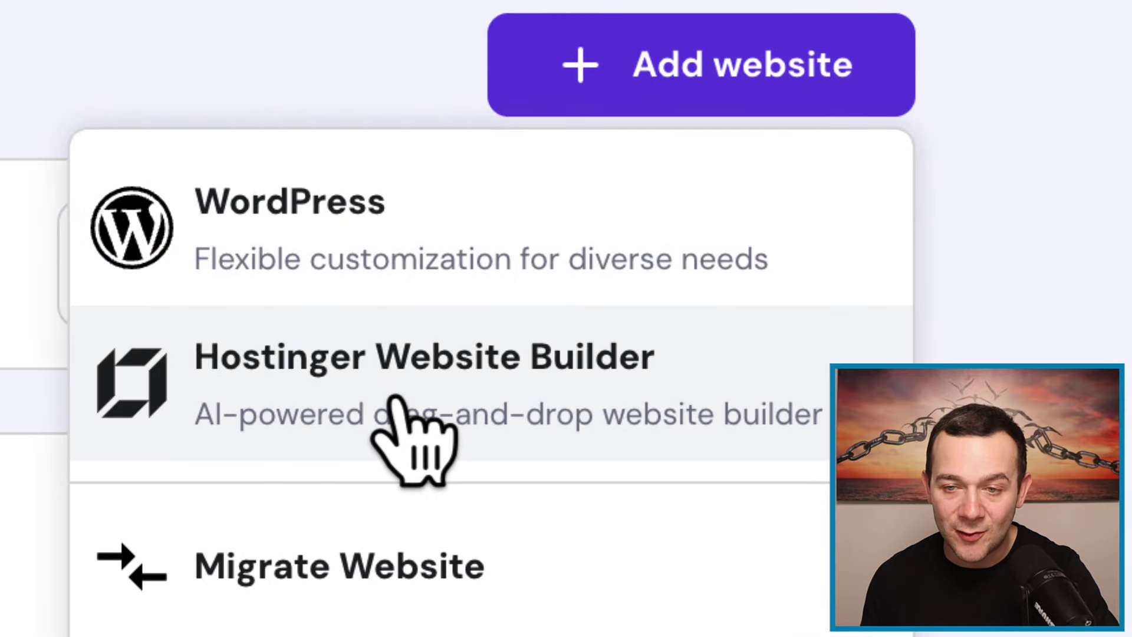
click(390, 399)
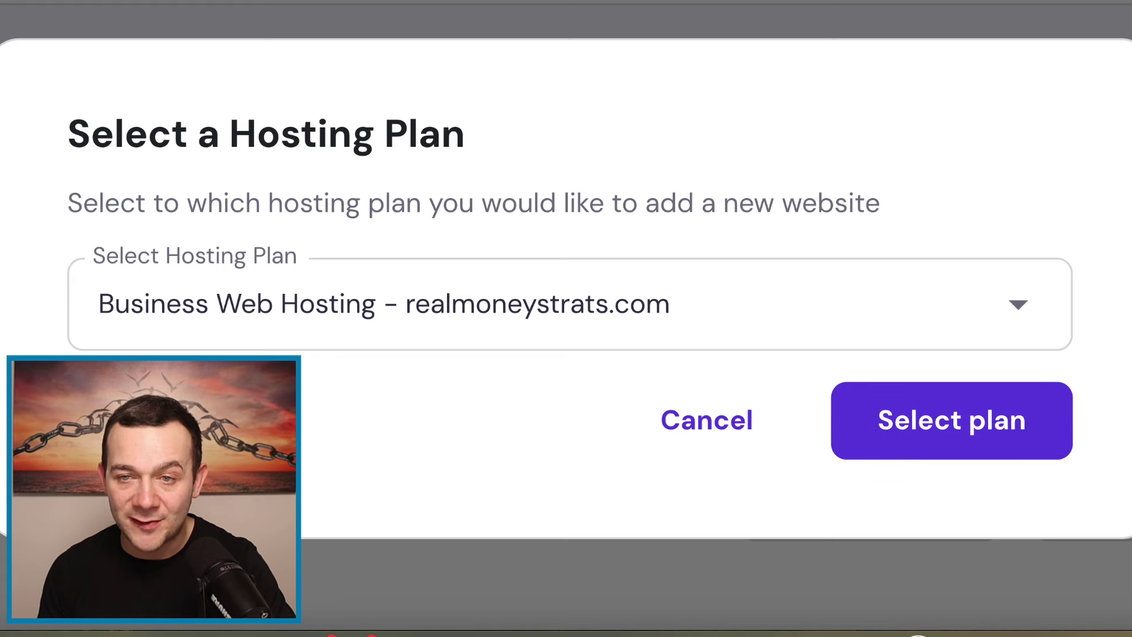
click(934, 446)
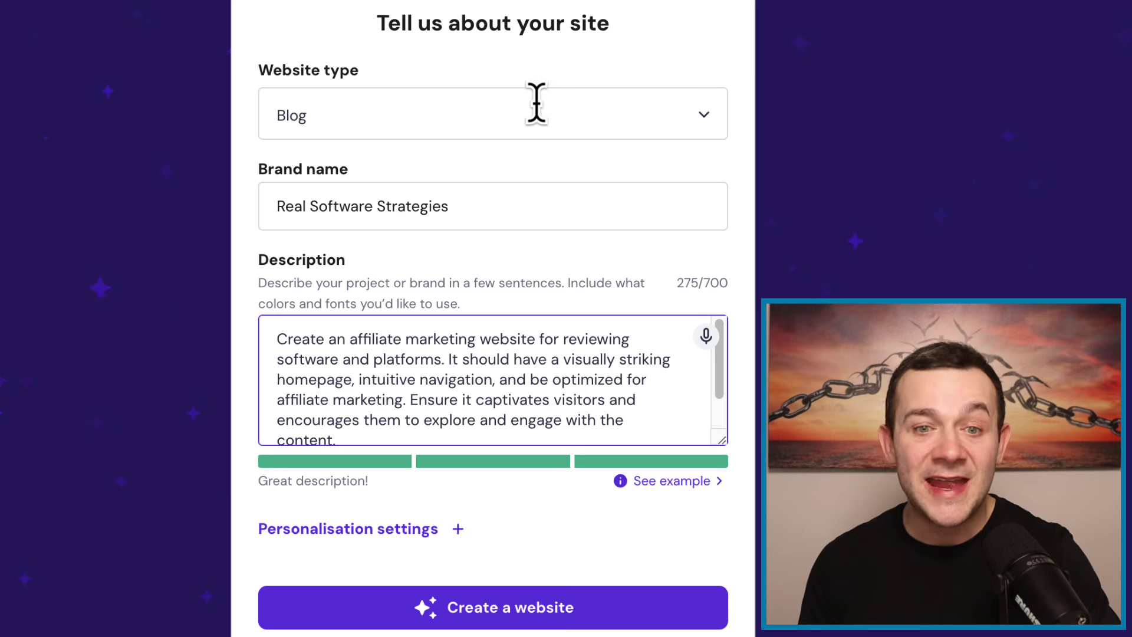
- Keep Blog as the website type and generate the Real Software Strategies site
click(709, 129)
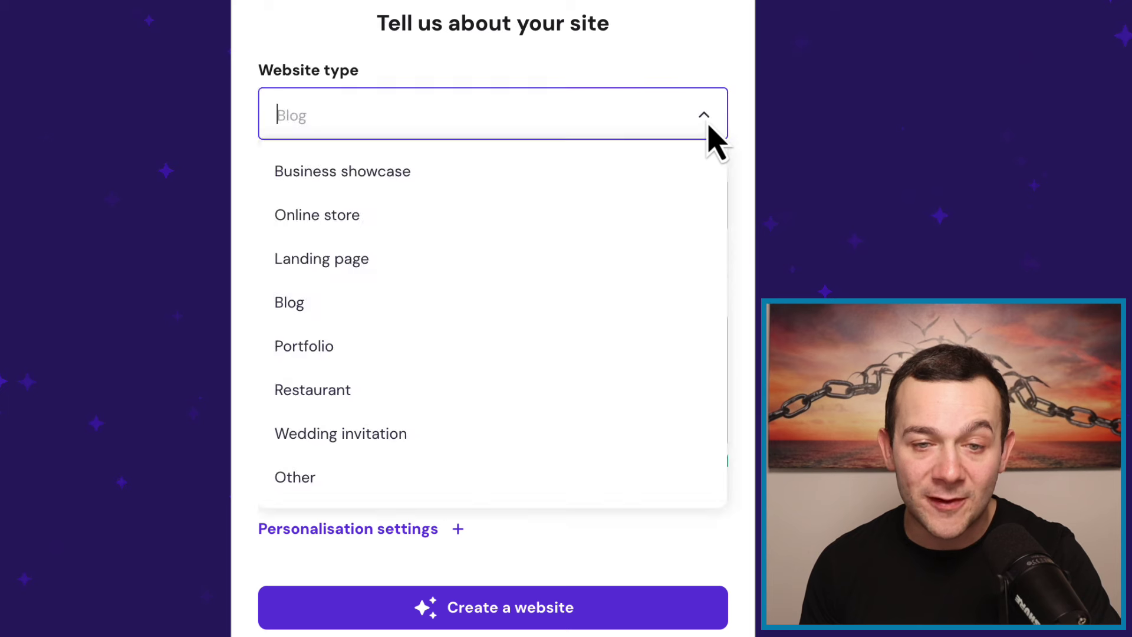
click(710, 129)
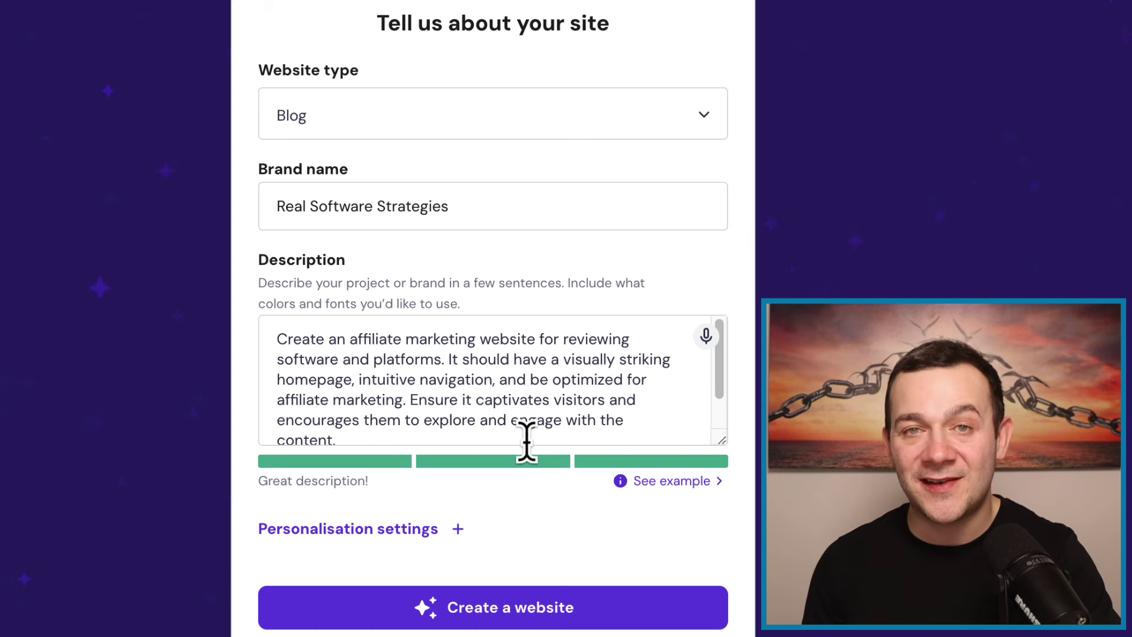
click(522, 613)
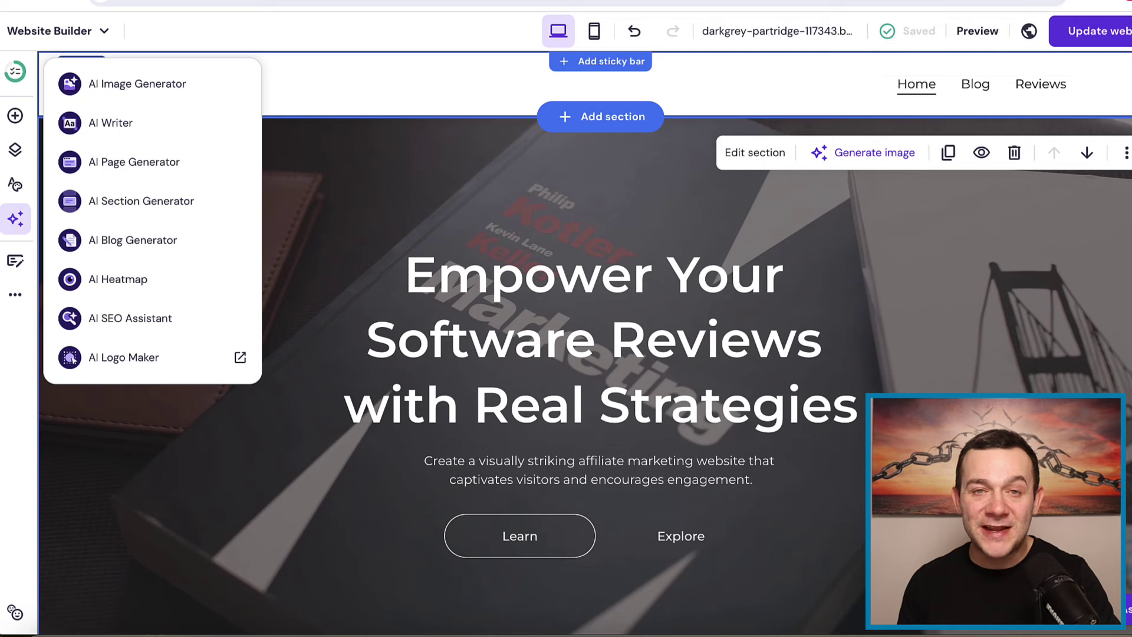
- Review the generated homepage's hero and two blog posts, then bring up the AI tools list
click(539, 210)
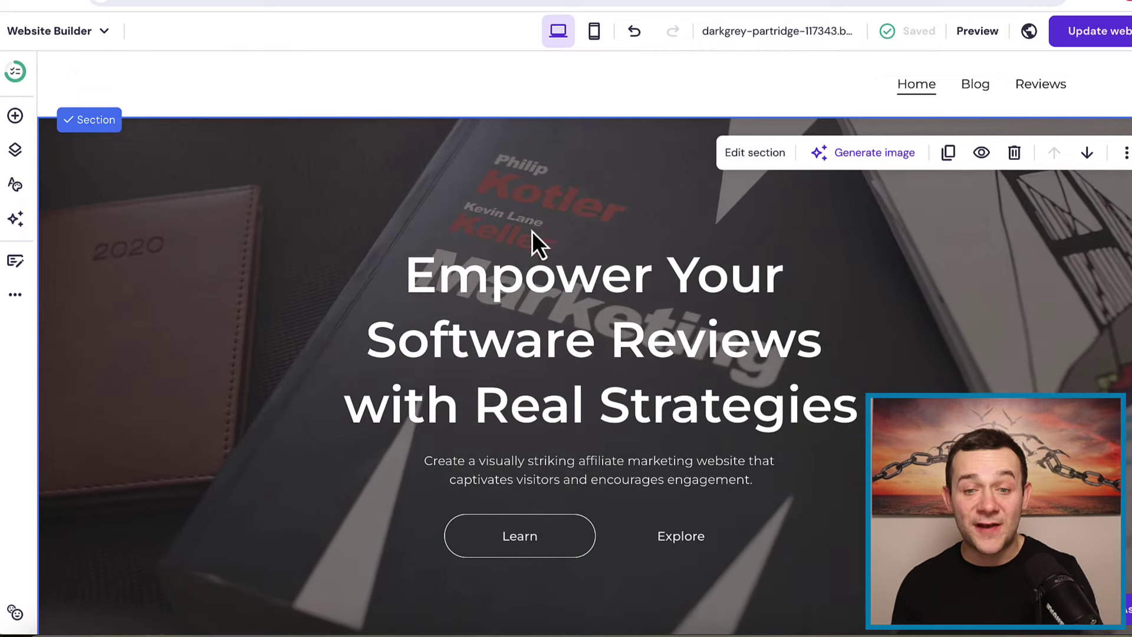
scroll(932, 324, down, 3)
scroll(942, 337, down, 3)
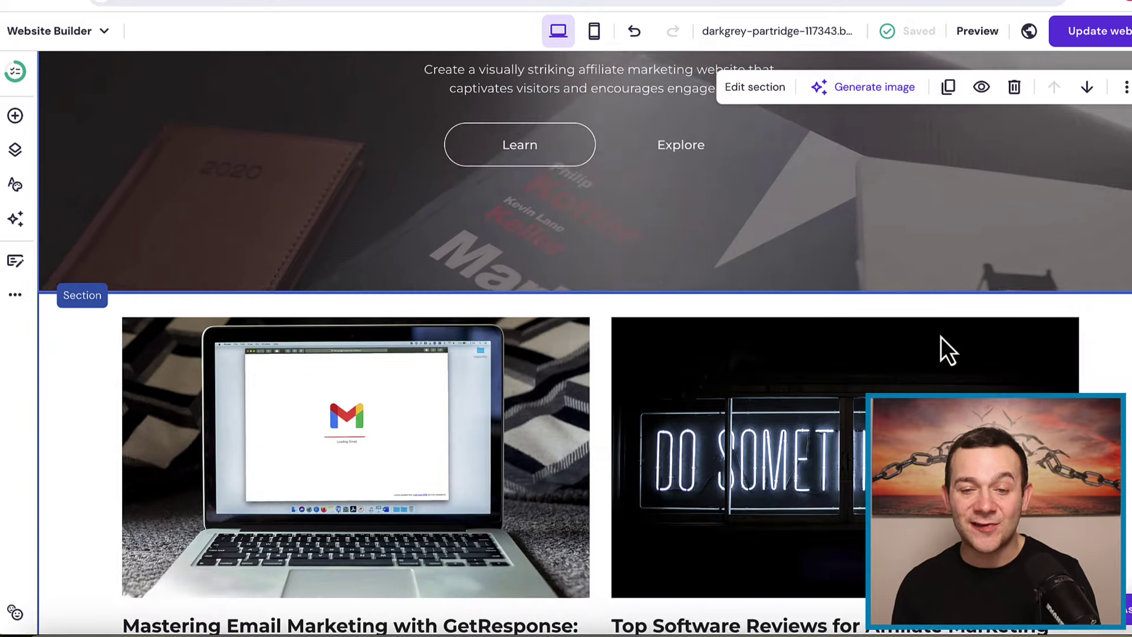
mouse_move(940, 336)
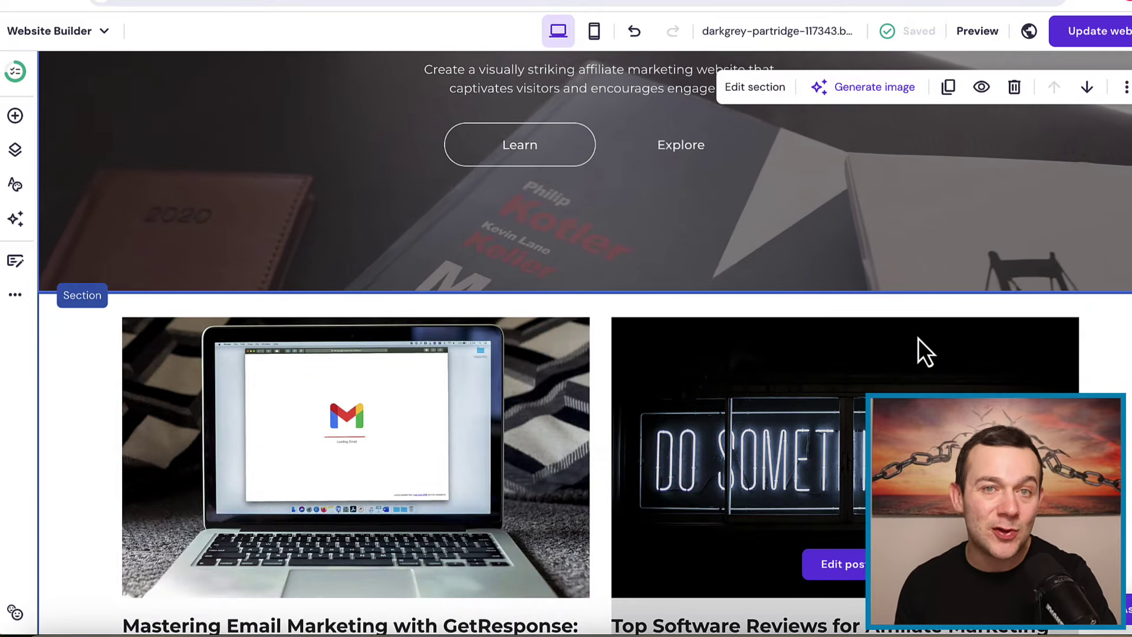
scroll(902, 341, down, 3)
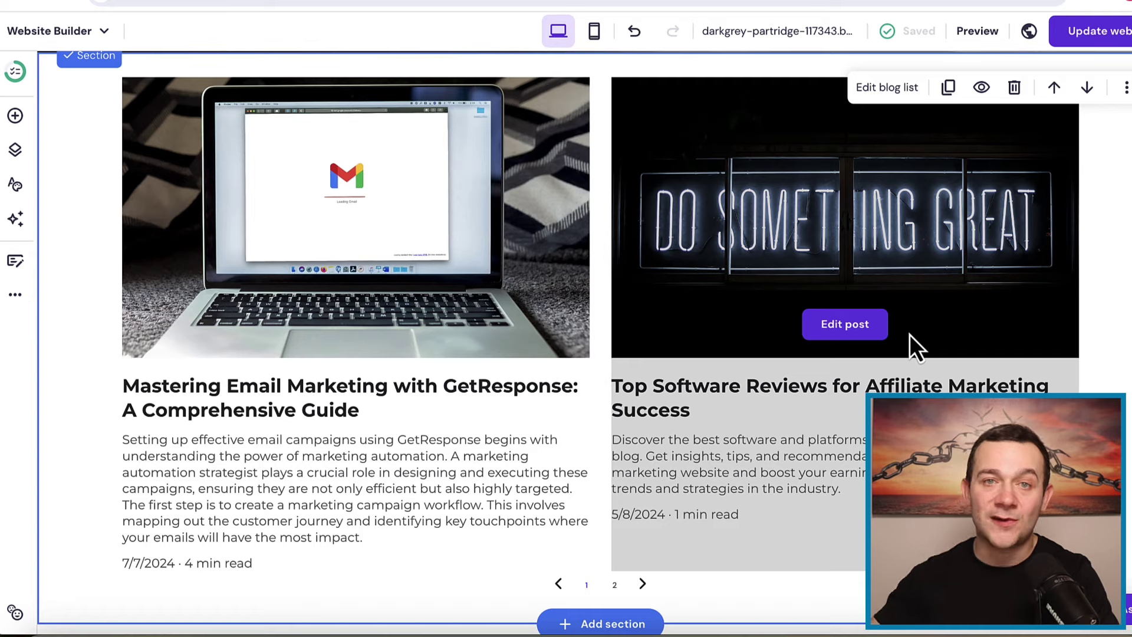
scroll(936, 313, up, 5)
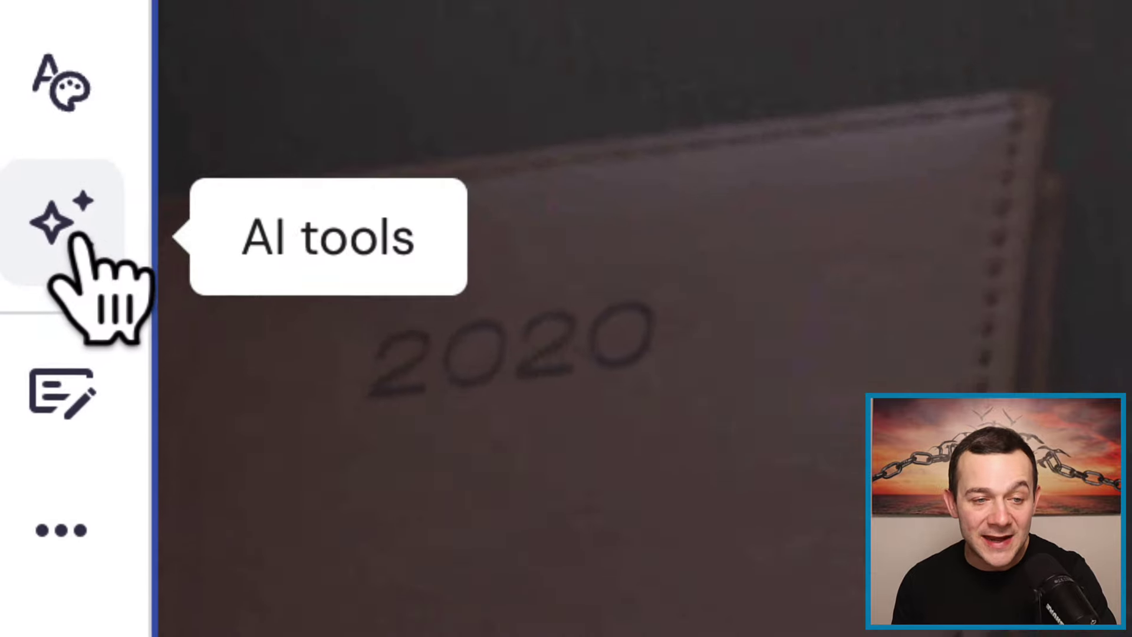
click(80, 237)
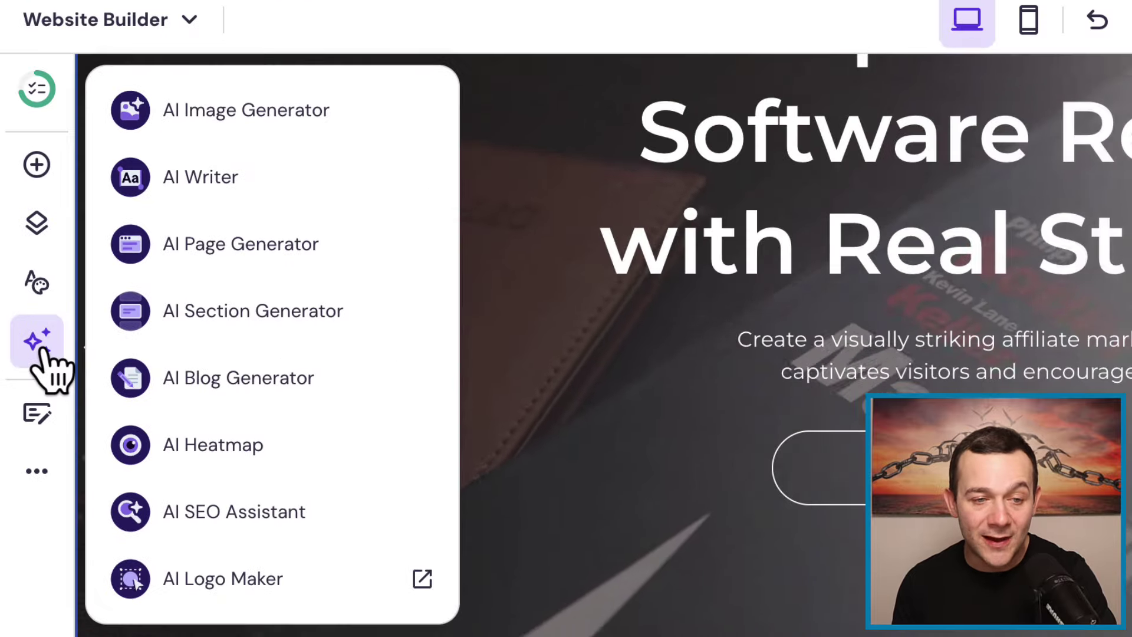
- Start an AI Blog Generator post with content length set to 800-1000 words
click(251, 373)
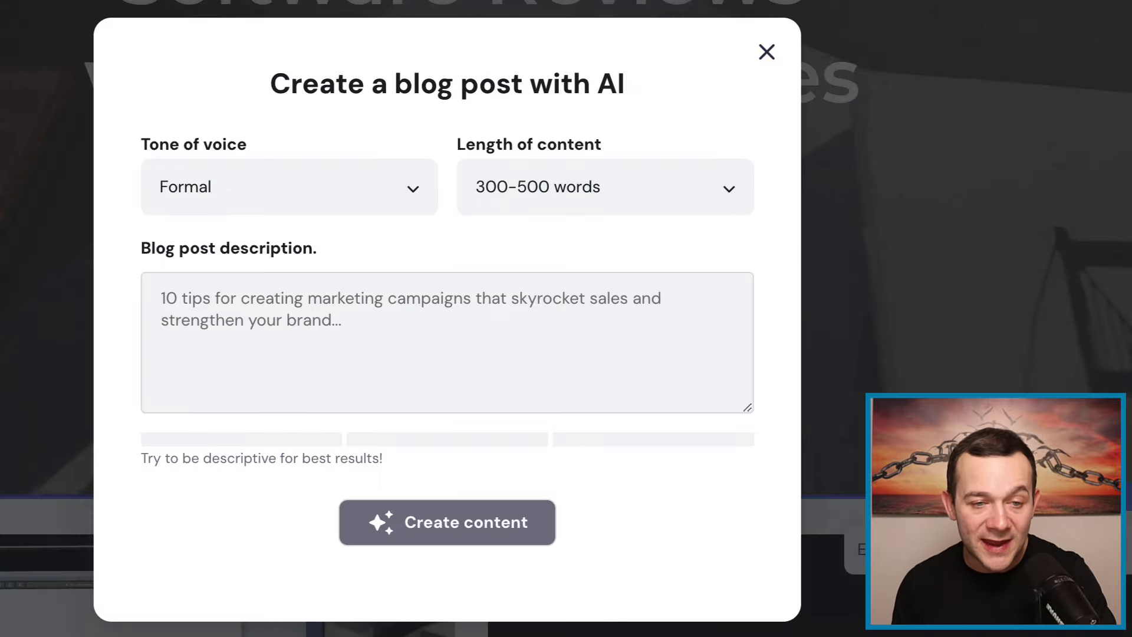
click(605, 187)
click(720, 245)
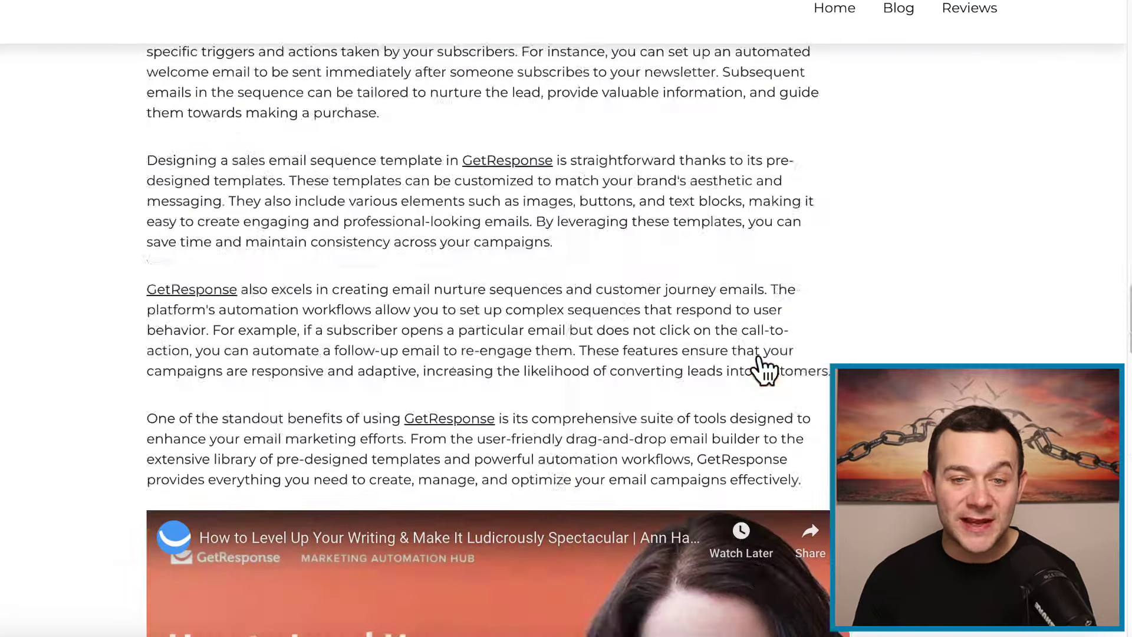
- Scroll through the GetResponse post to check its embedded YouTube videos and GetResponse banners
scroll(760, 362, up, 20)
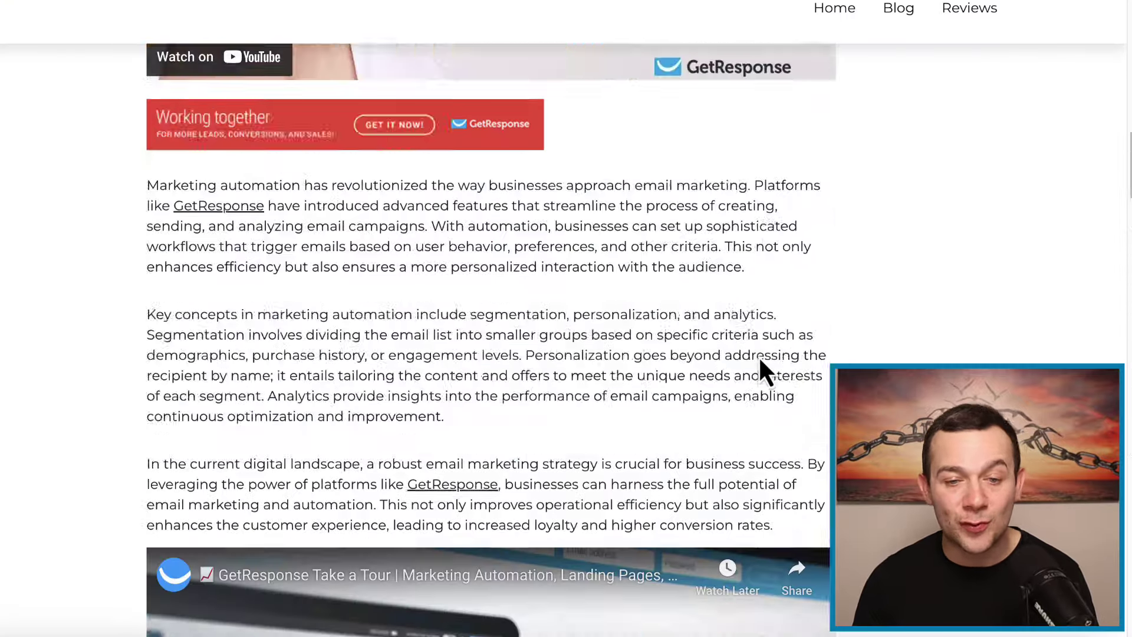
scroll(808, 357, down, 10)
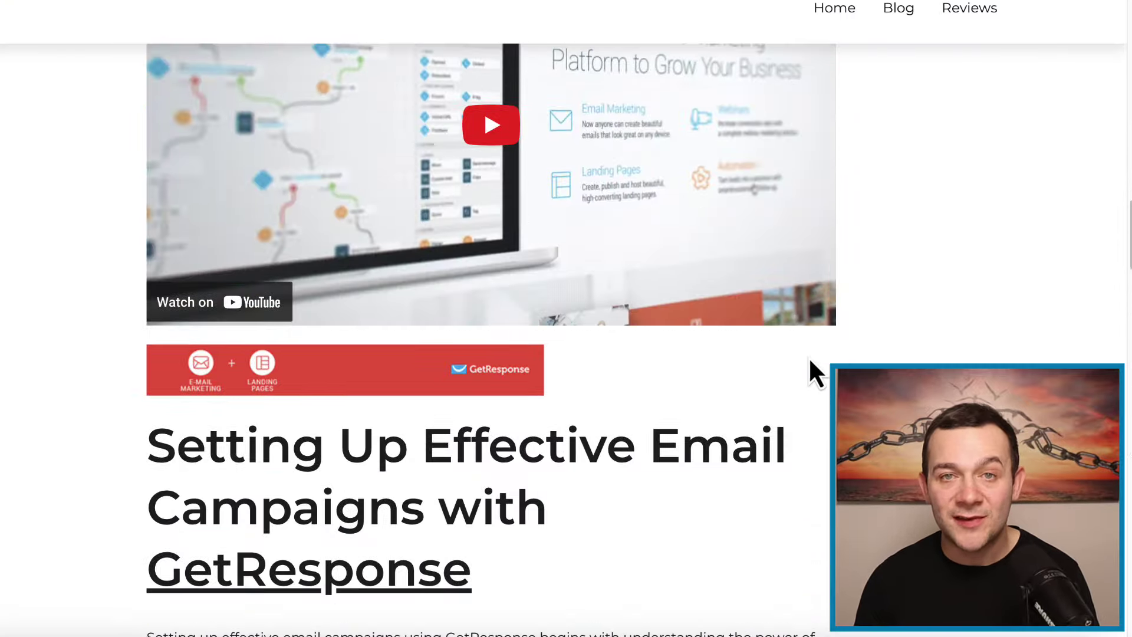
scroll(819, 377, down, 6)
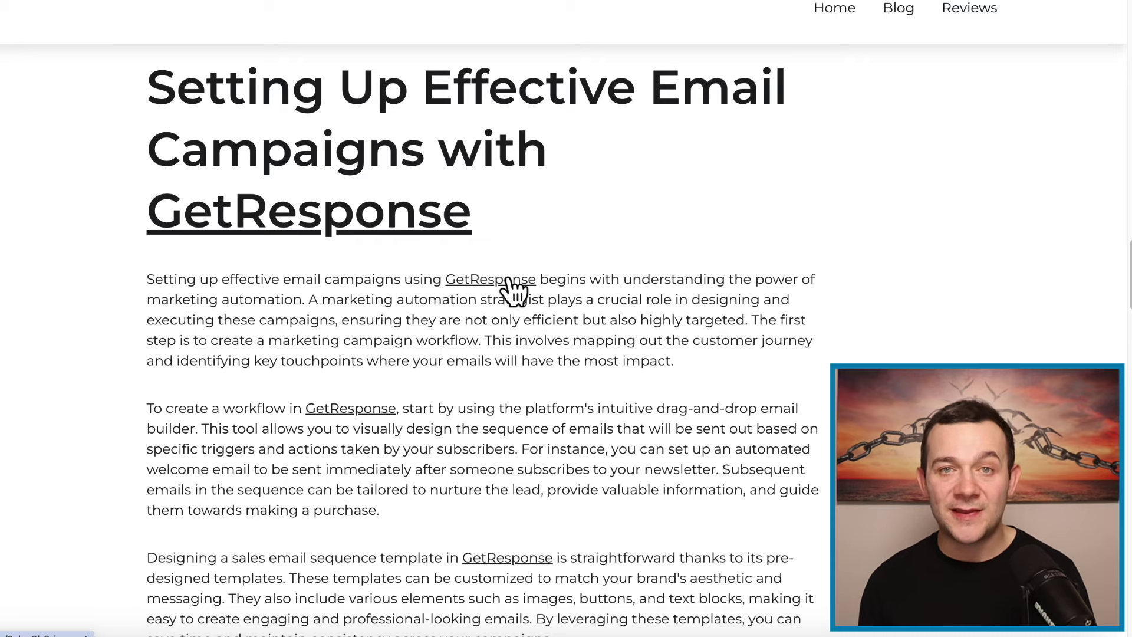
scroll(512, 288, down, 20)
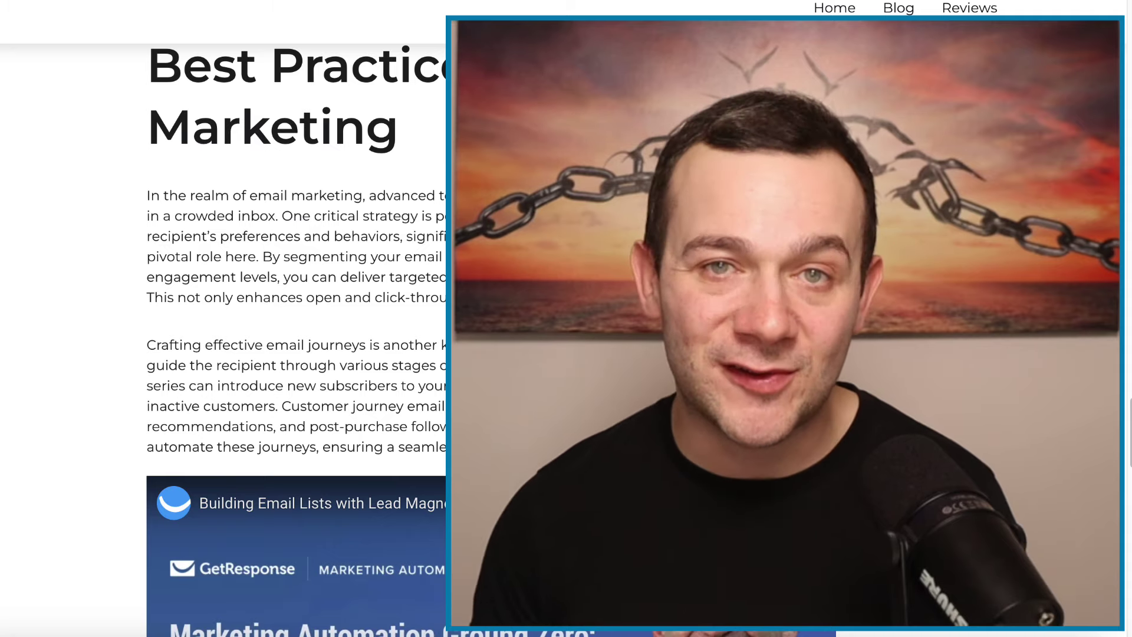
scroll(295, 401, down, 5)
scroll(295, 339, down, 9)
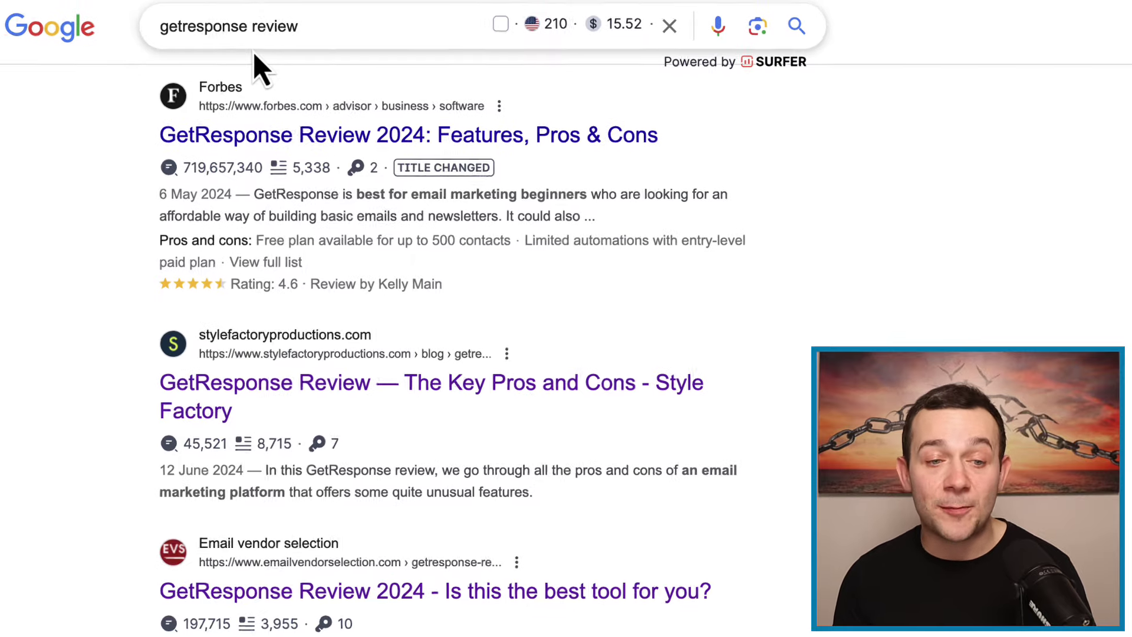
- Scroll through the Google results for 'getresponse review'
scroll(236, 148, down, 3)
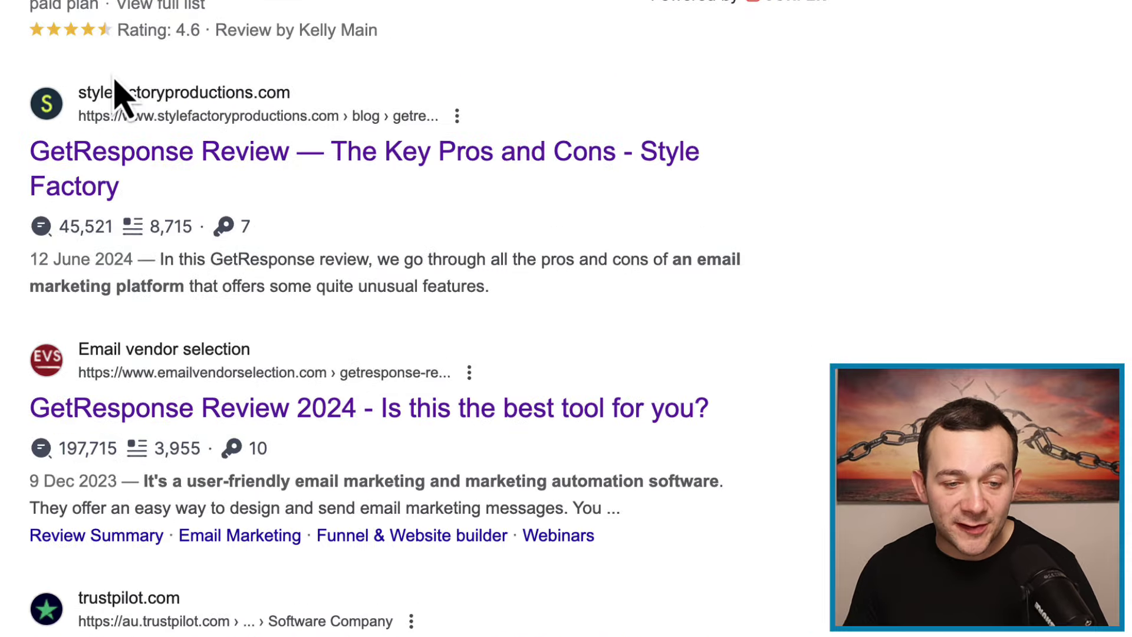
scroll(124, 136, down, 5)
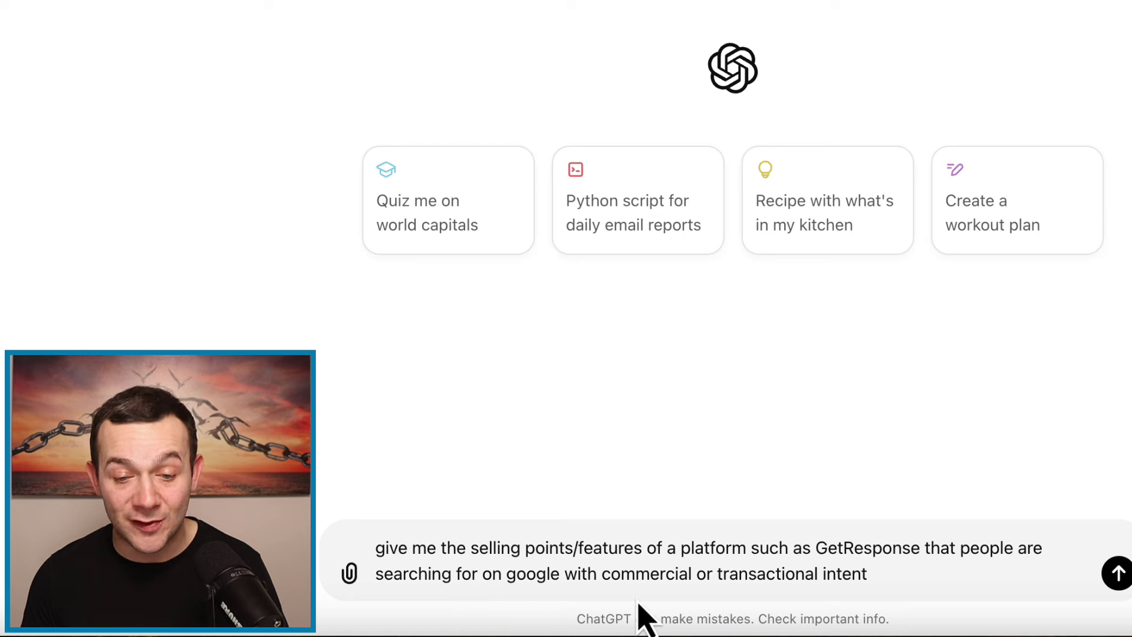
- Send the selling-points prompt and copy the 'Email Marketing Automation' heading from ChatGPT's reply
click(968, 580)
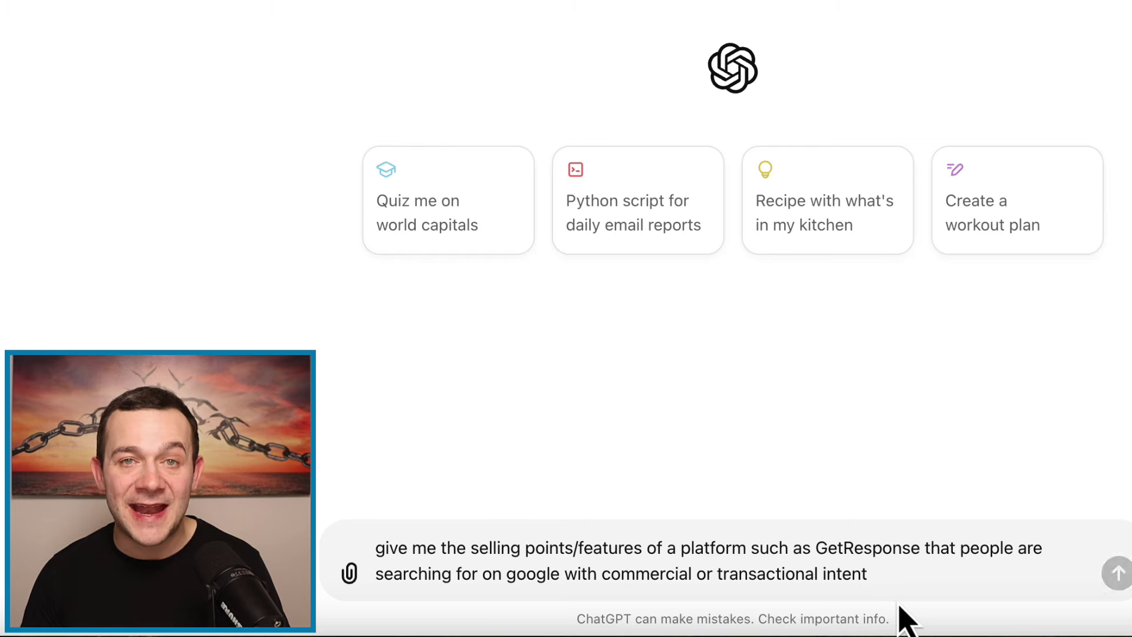
key(Return)
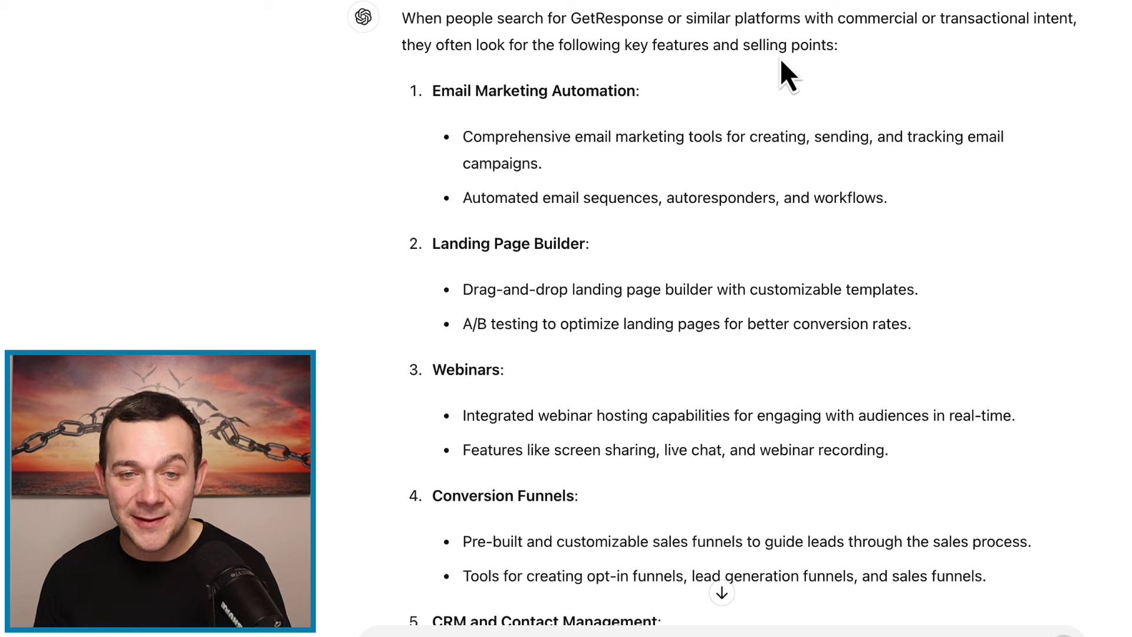
drag(437, 91, 639, 93)
click(632, 119)
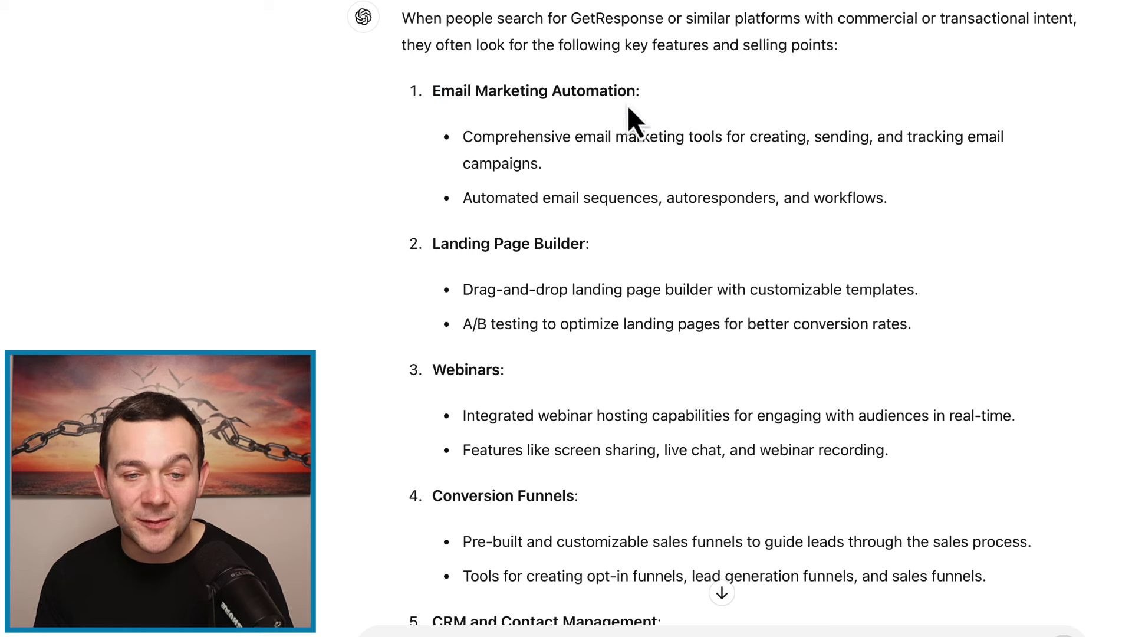
drag(430, 241, 576, 245)
click(577, 244)
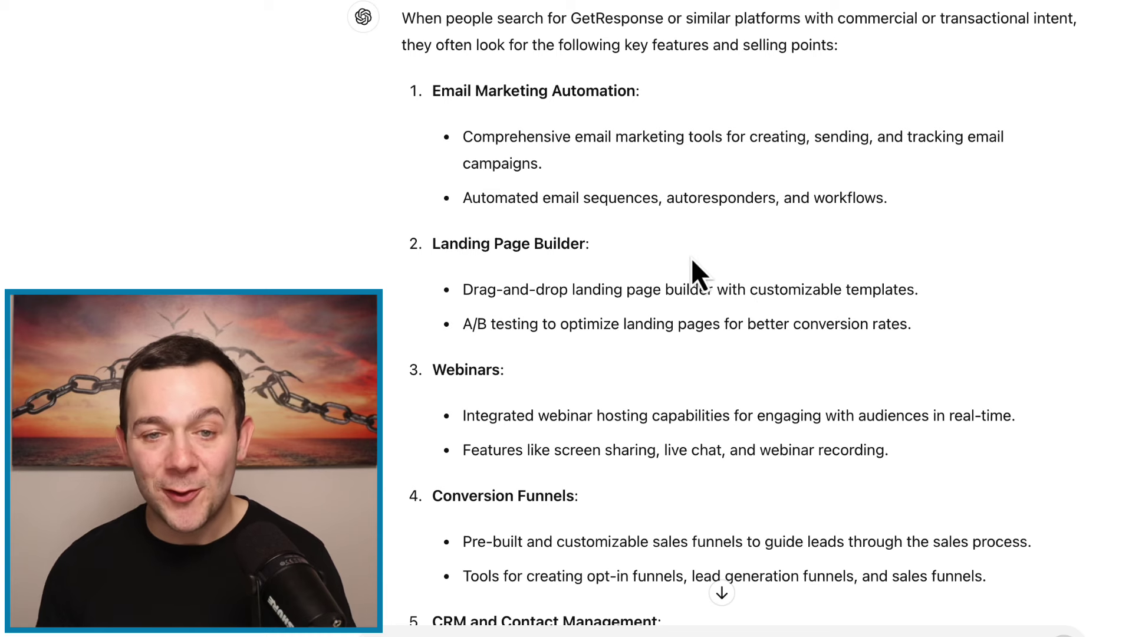
drag(430, 90, 636, 91)
right_click(600, 89)
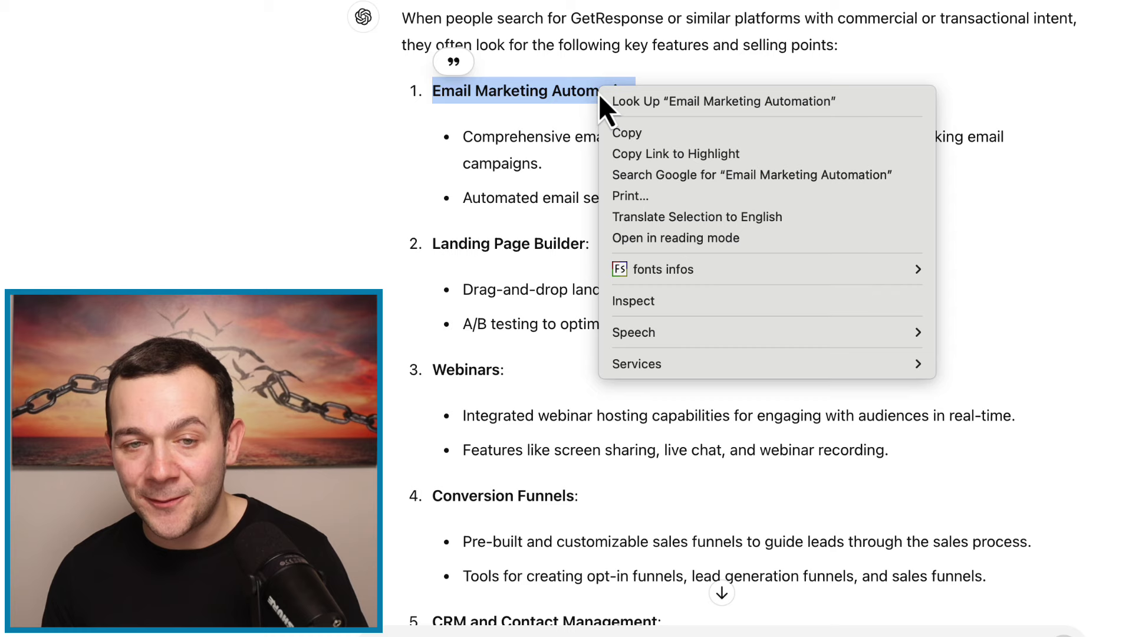
click(617, 134)
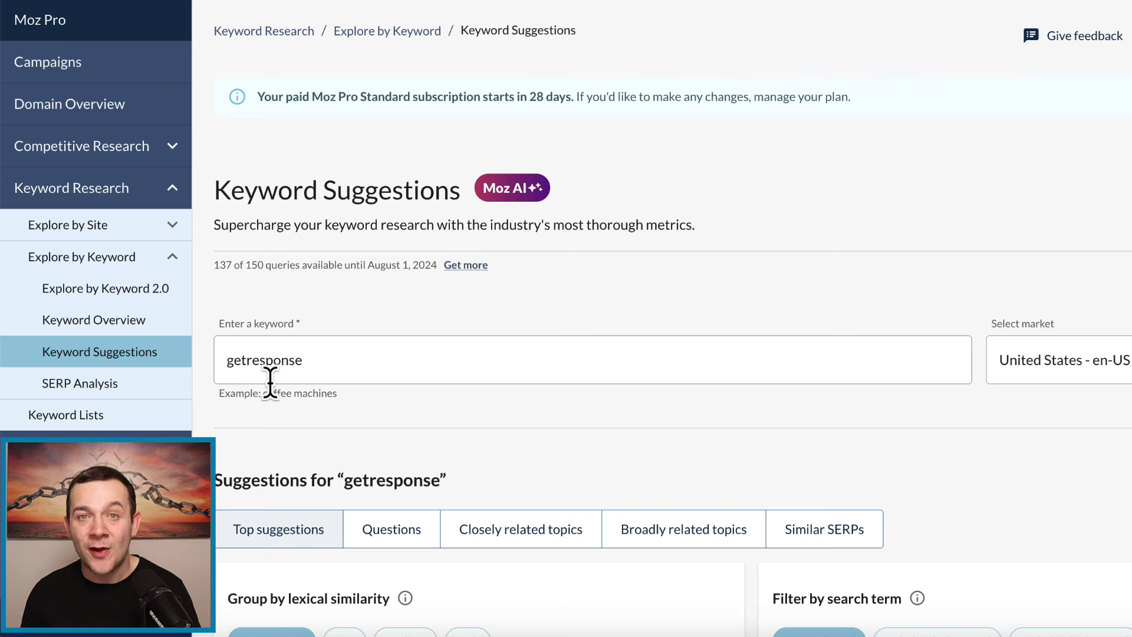
- Run Moz keyword suggestions for the pasted phrase 'Email Marketing Automation'
drag(737, 361, 206, 360)
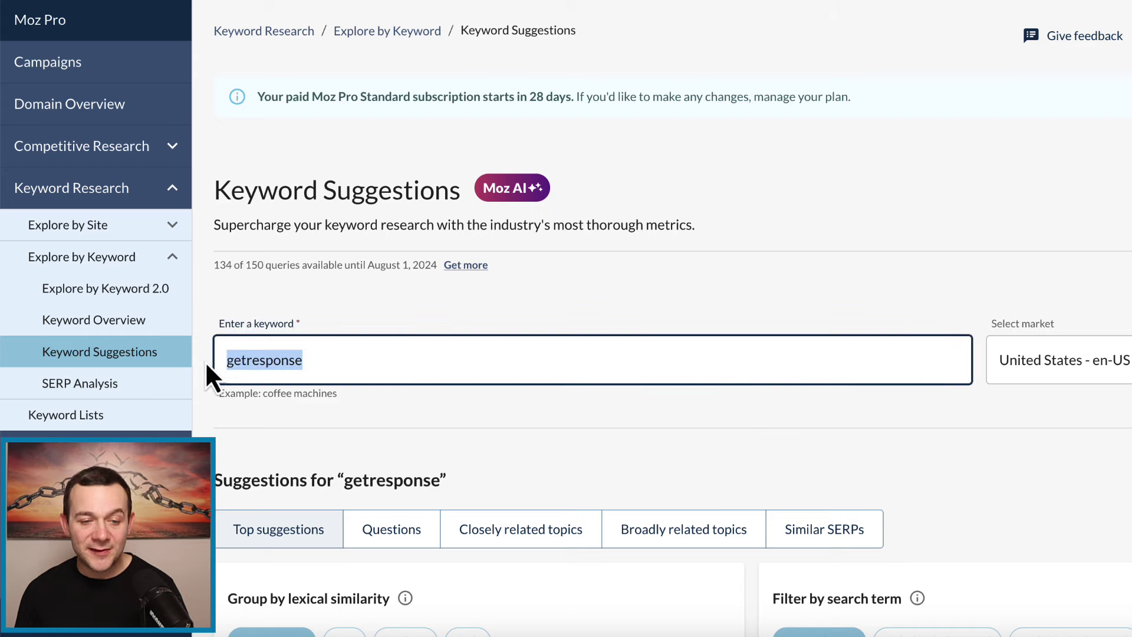
key(ctrl+v)
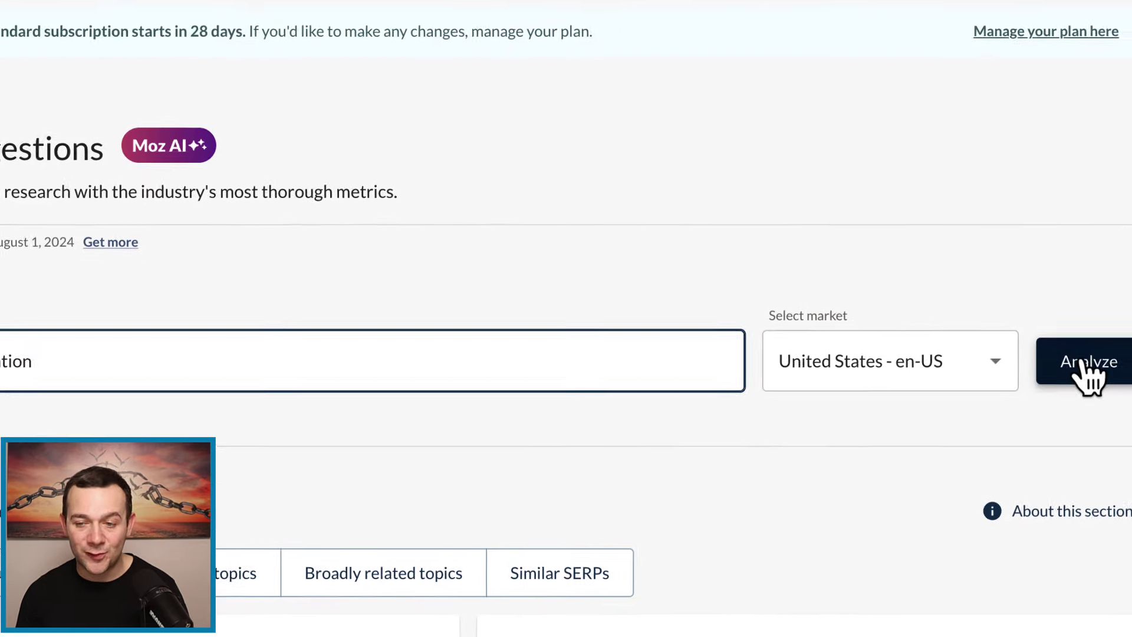
click(1087, 377)
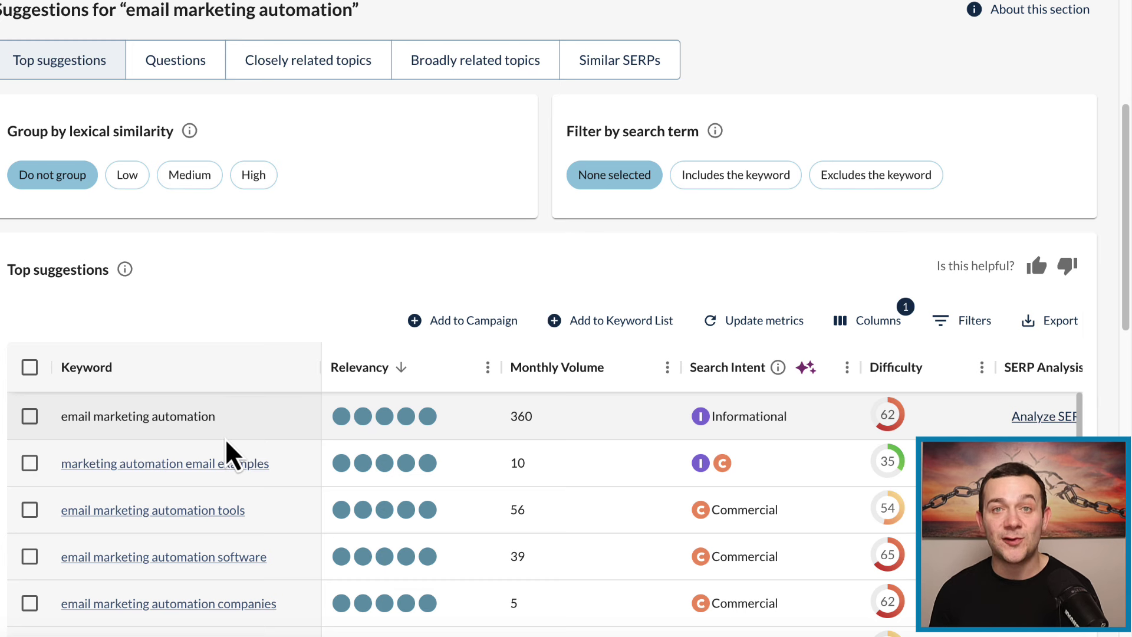
- Filter the suggestions table to show only keywords whose Difficulty is low
click(963, 330)
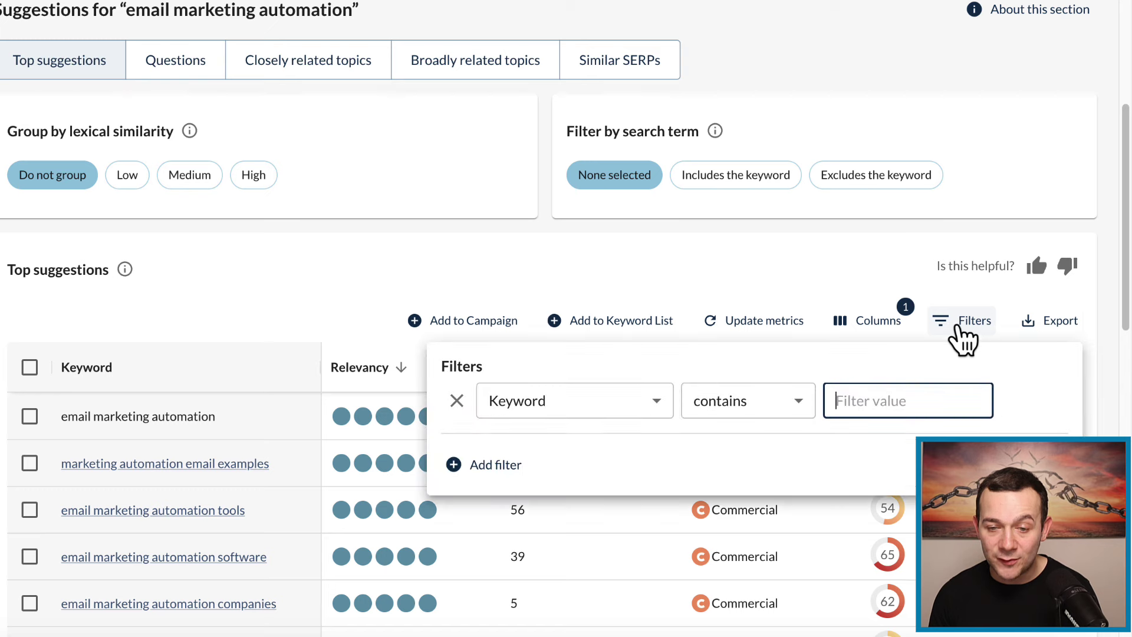
click(663, 400)
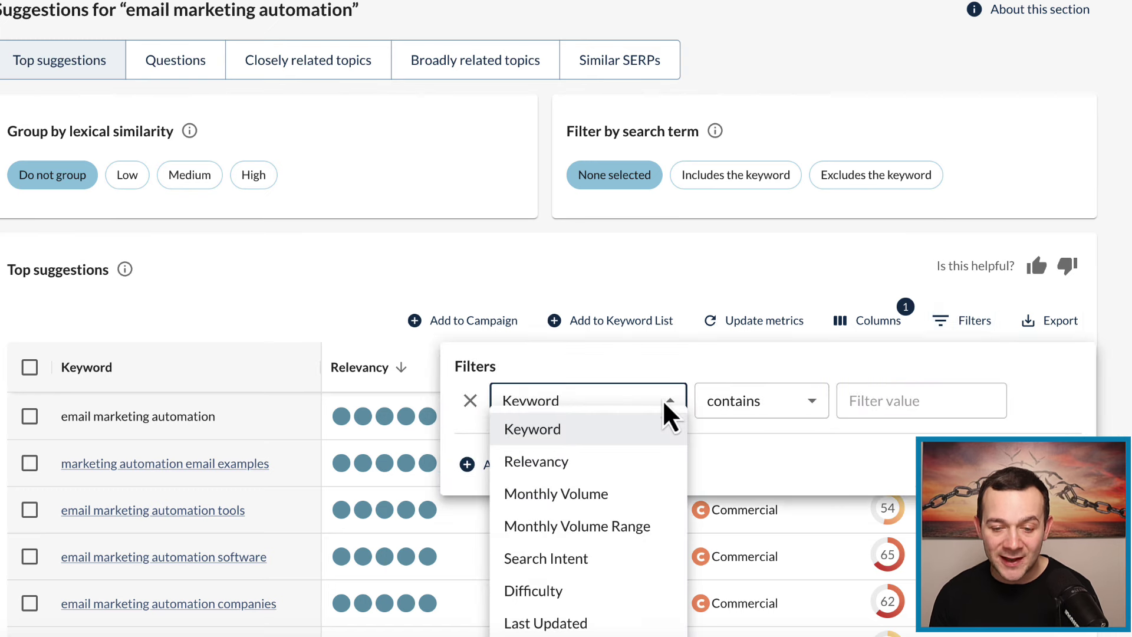
click(570, 593)
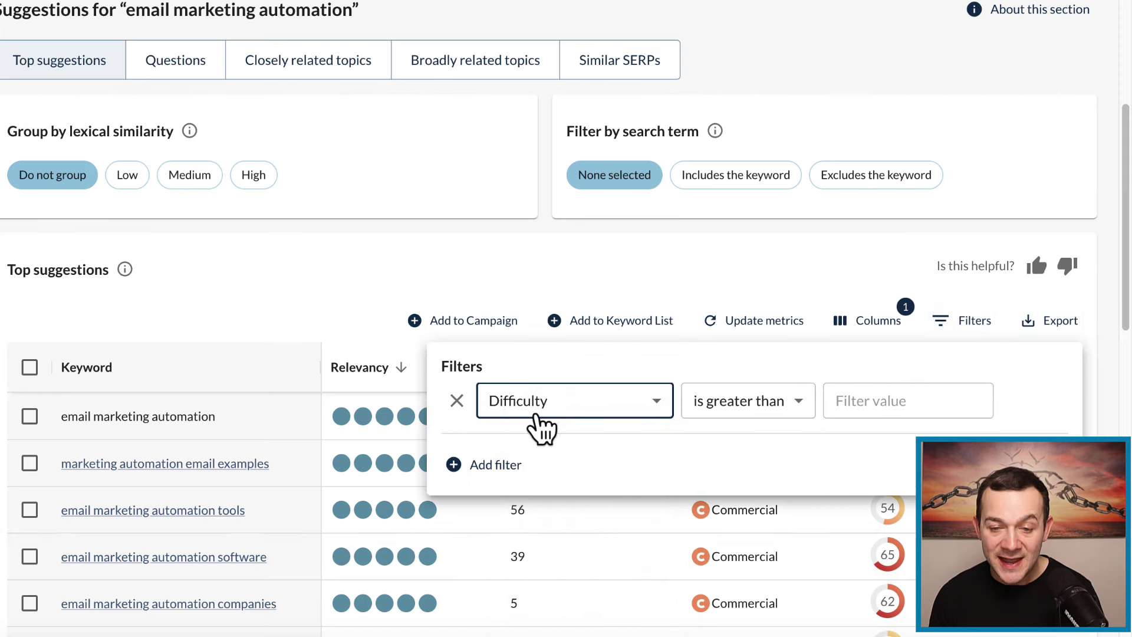
click(749, 401)
click(734, 560)
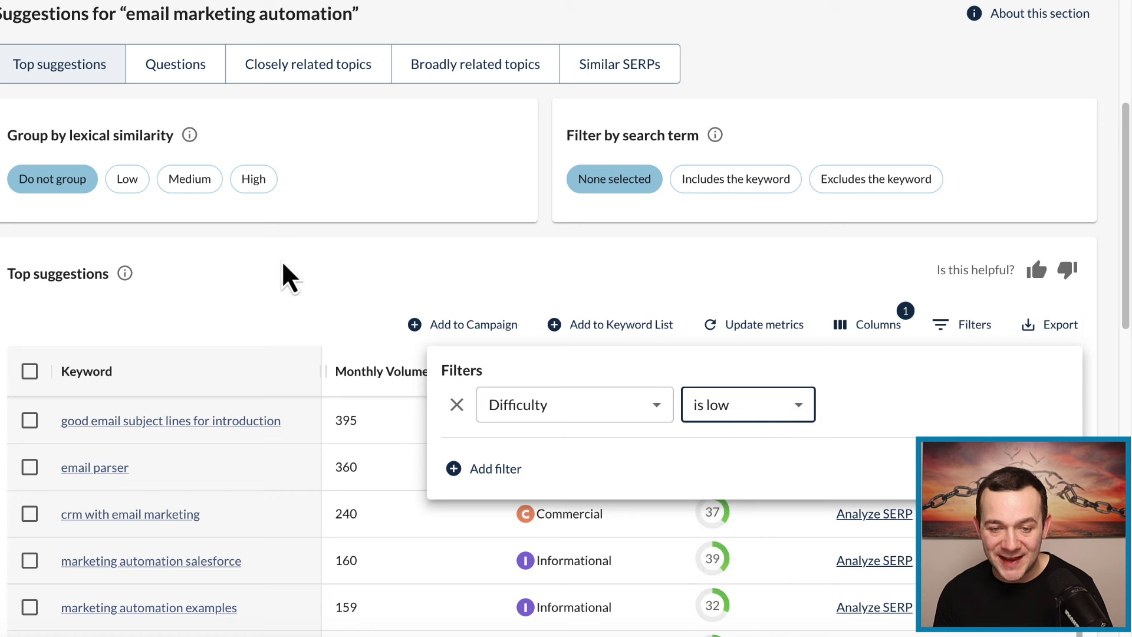
click(263, 281)
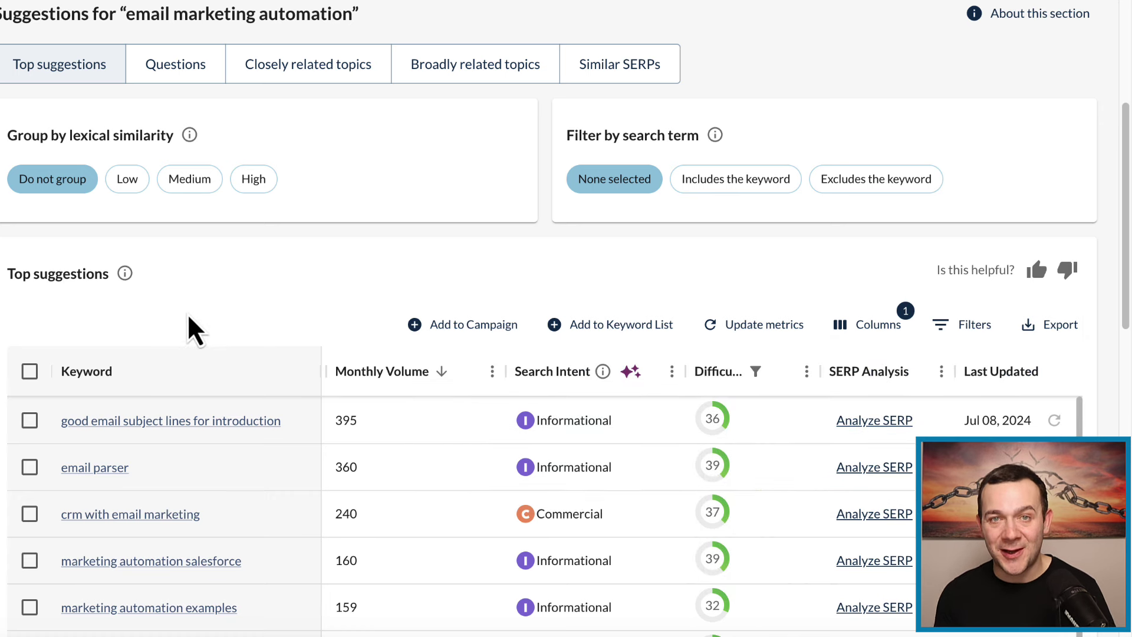
- Select and copy every row of the low-difficulty keyword table
scroll(566, 318, down, 1)
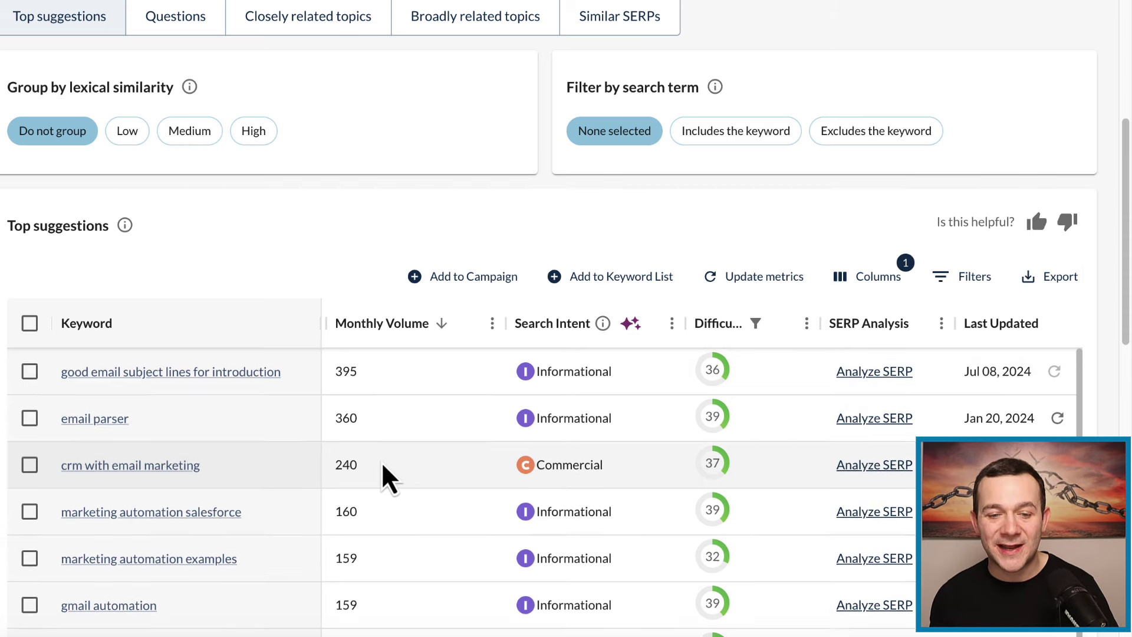
scroll(89, 438, down, 4)
scroll(530, 354, down, 3)
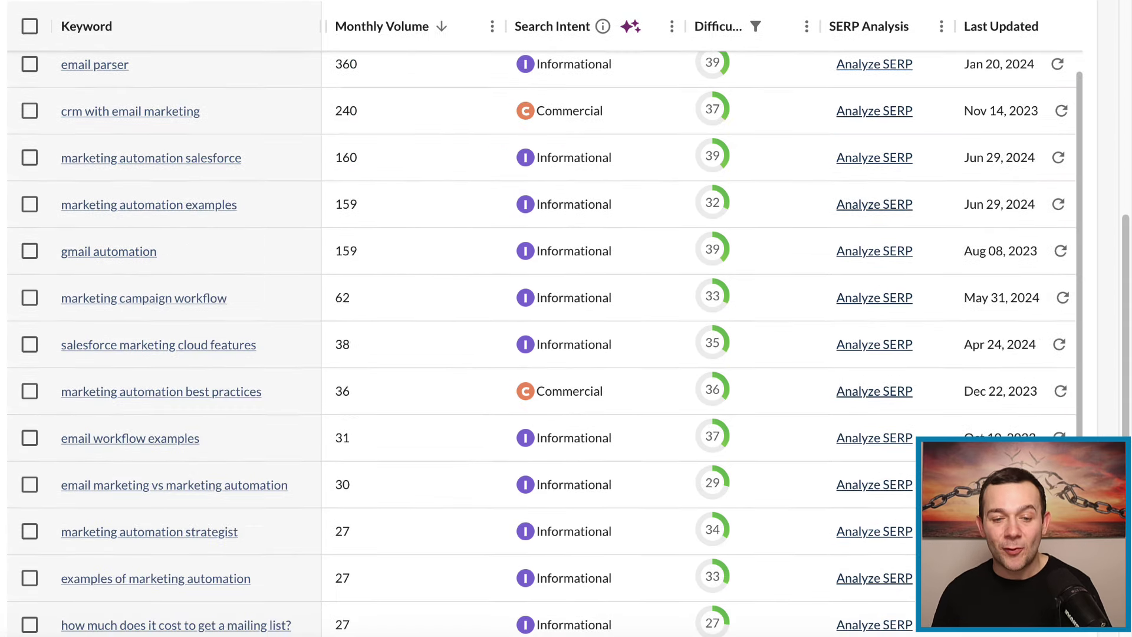
scroll(545, 323, down, 1)
scroll(545, 323, up, 4)
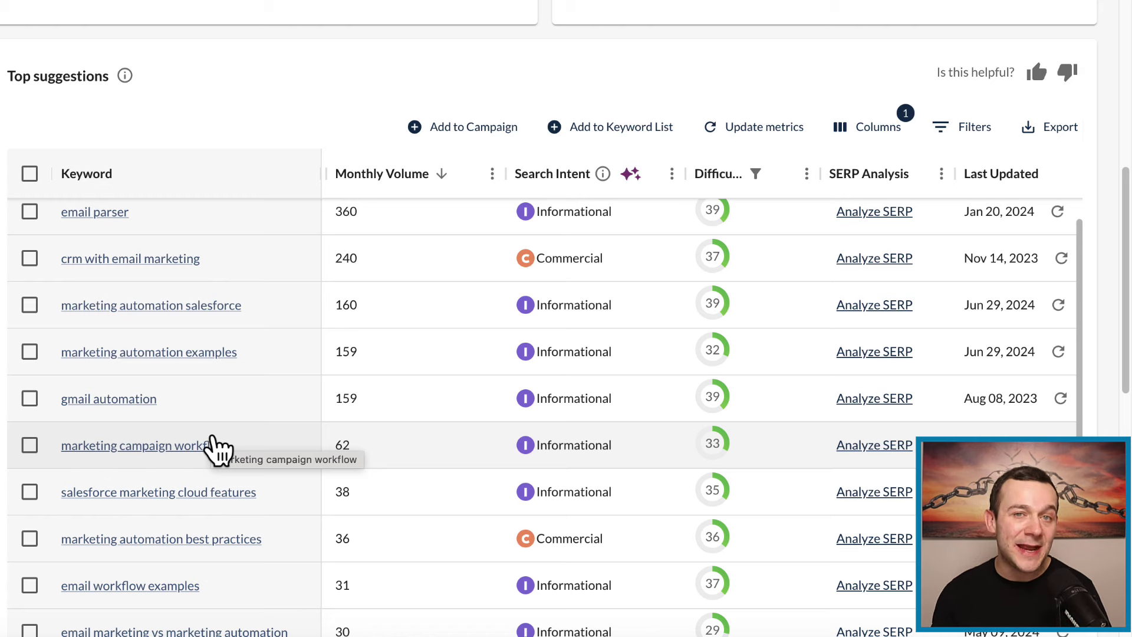
scroll(262, 420, up, 1)
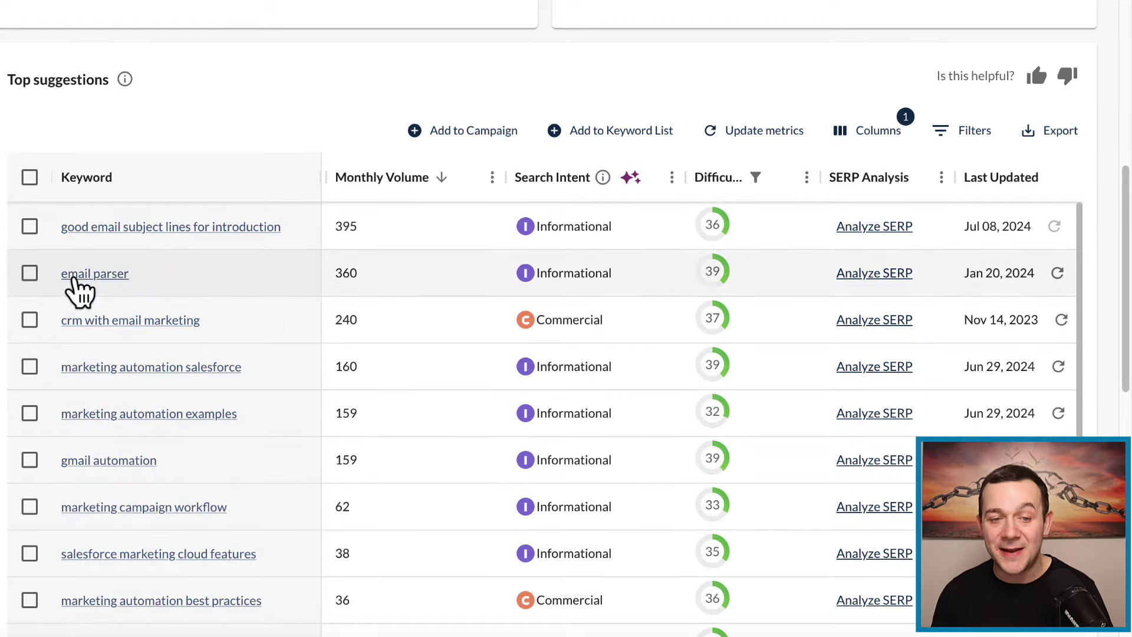
drag(31, 151, 743, 530)
scroll(531, 254, right, 1)
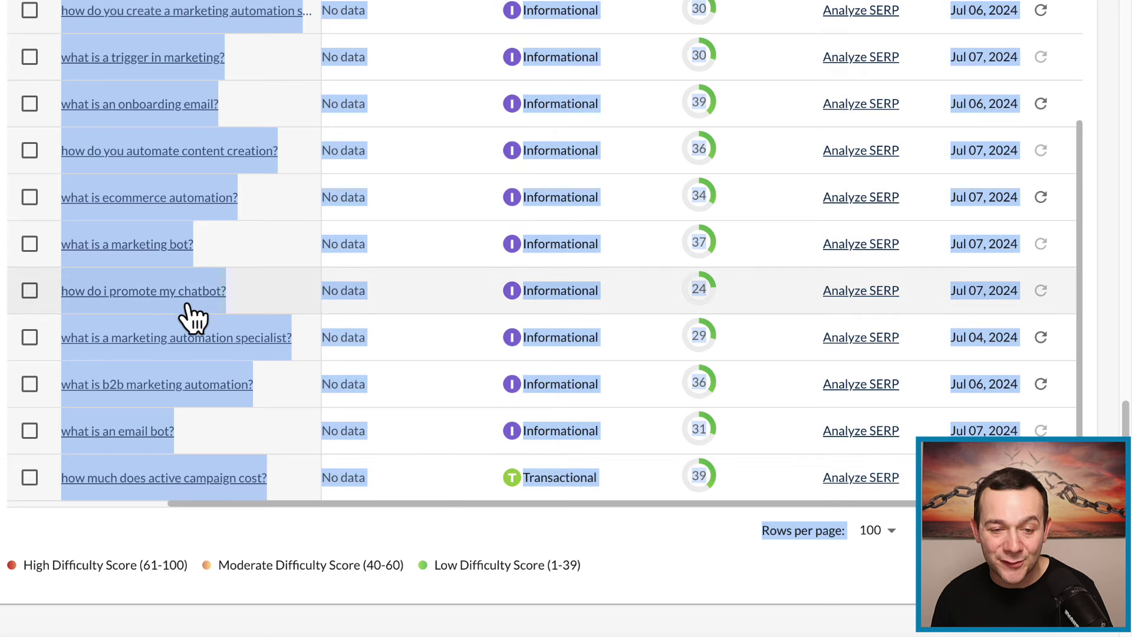
right_click(183, 309)
click(223, 353)
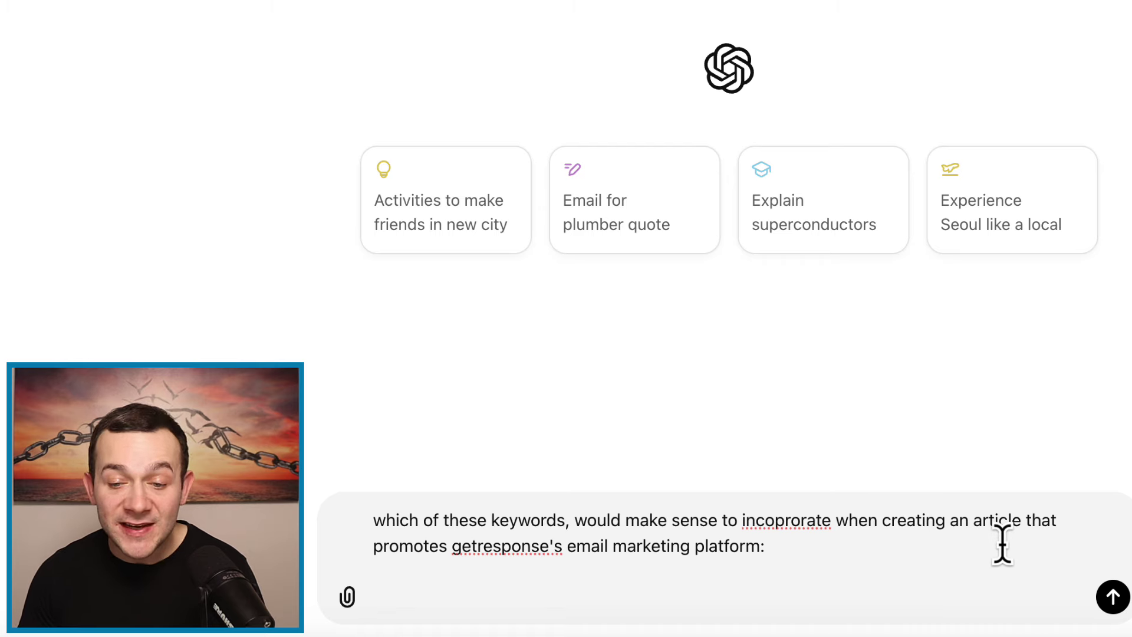
- Paste the keyword table into ChatGPT and send the keyword question
right_click(517, 587)
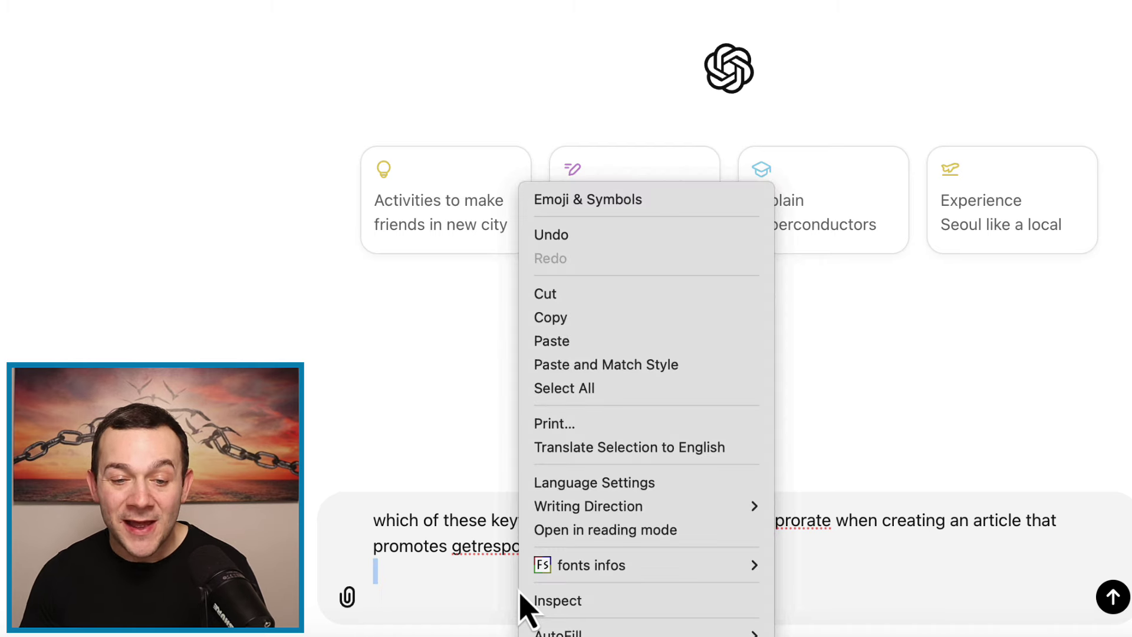
click(566, 339)
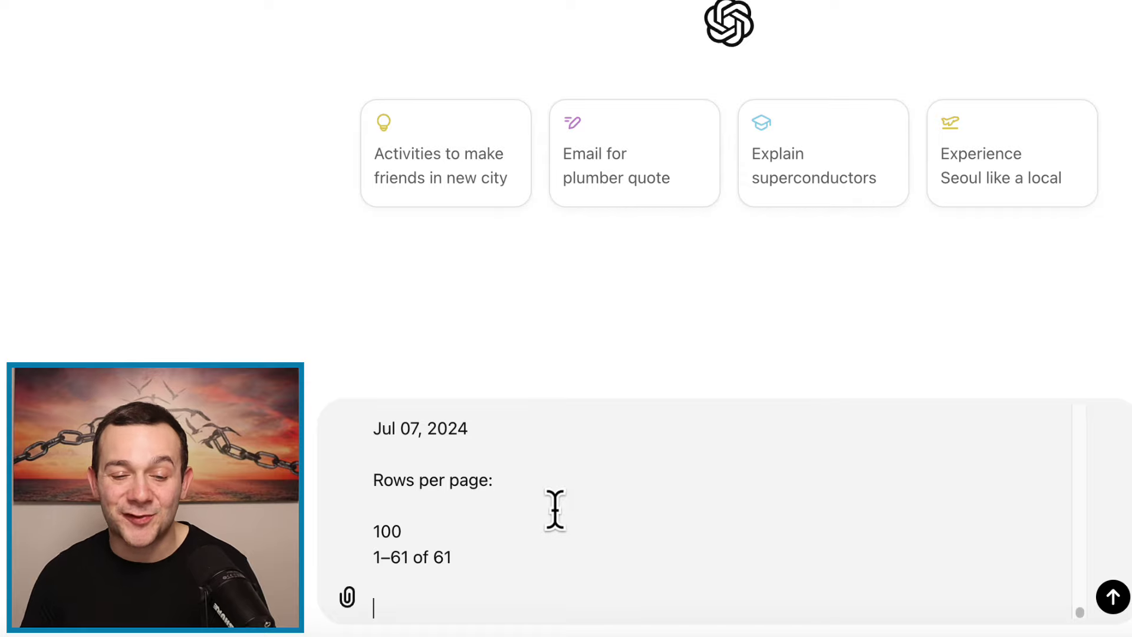
scroll(576, 526, up, 5)
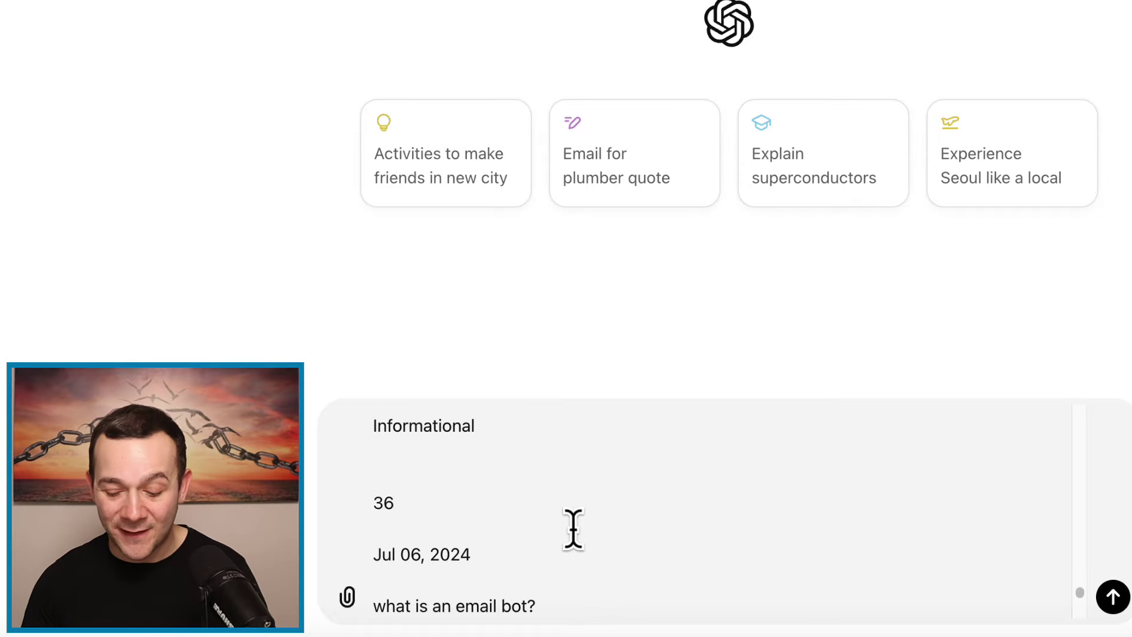
key(Return)
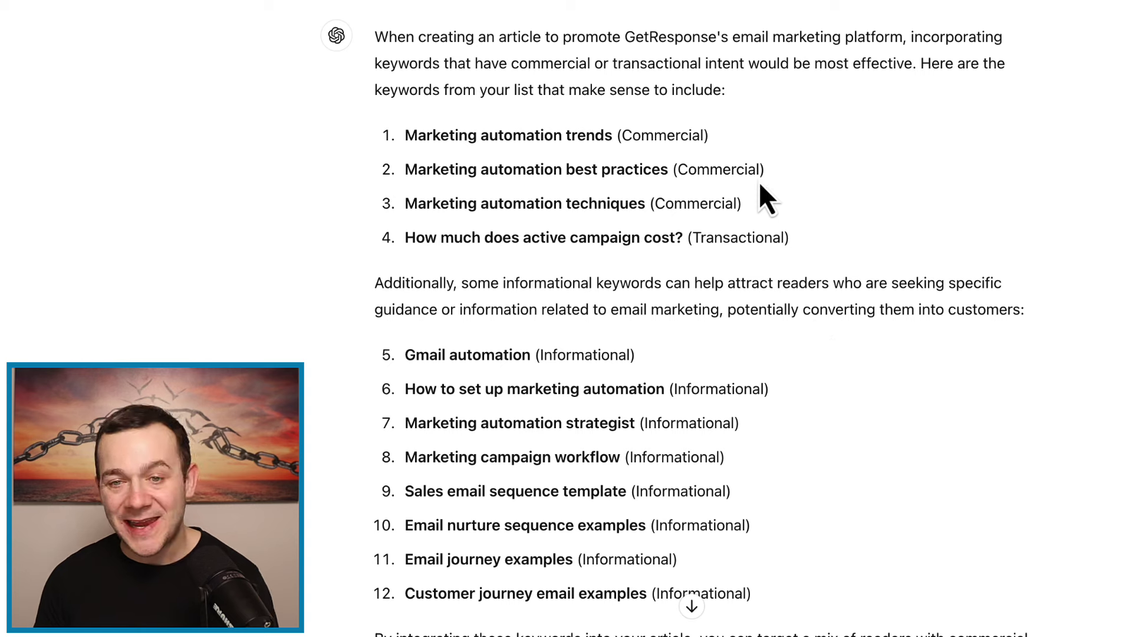
- Read through ChatGPT's explanation of the keywords and their search intent
double_click(916, 39)
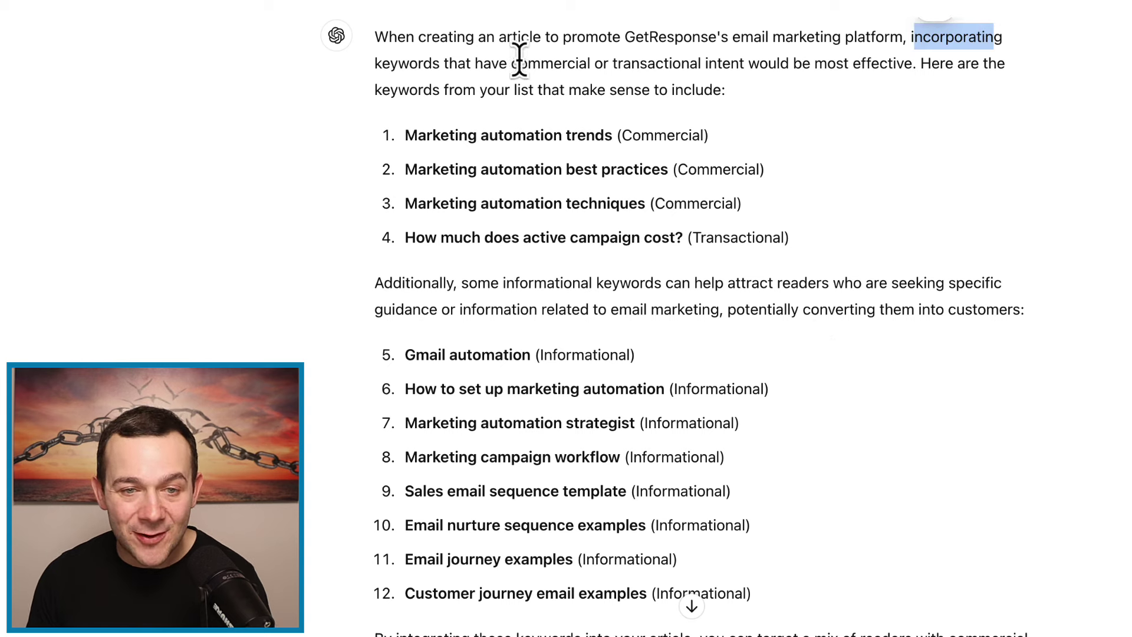
drag(519, 63, 731, 66)
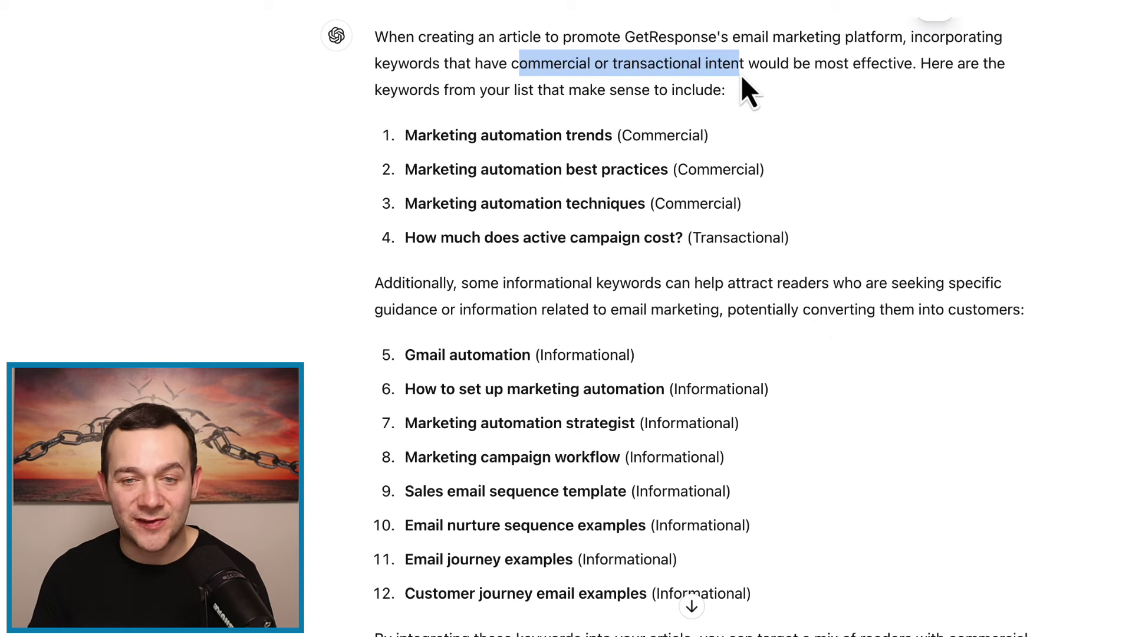
drag(844, 63, 897, 65)
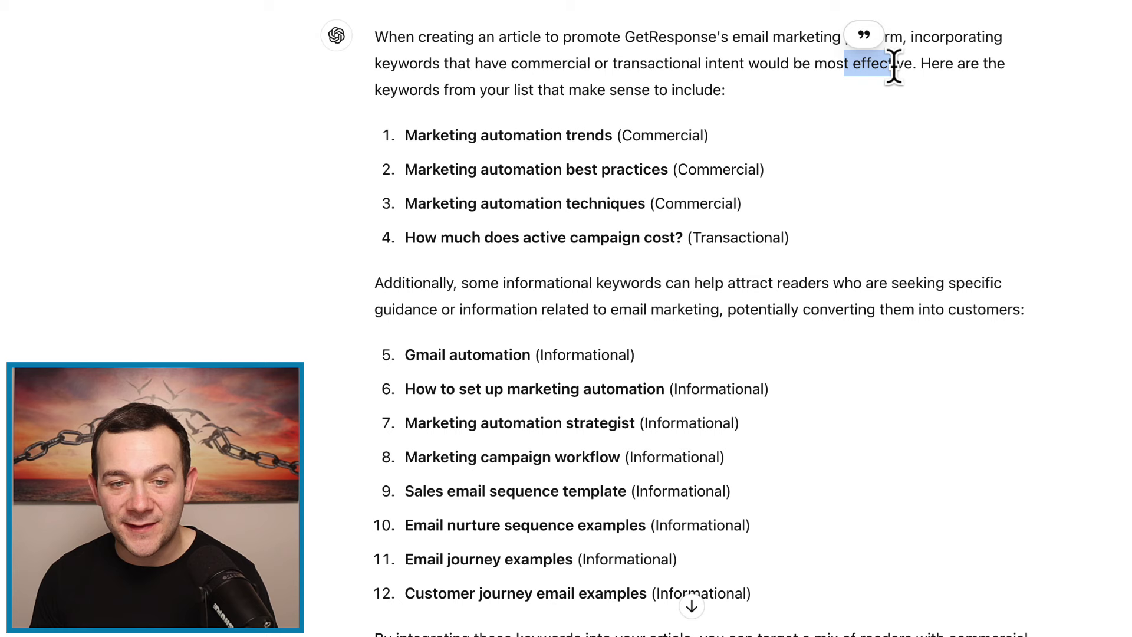
click(974, 61)
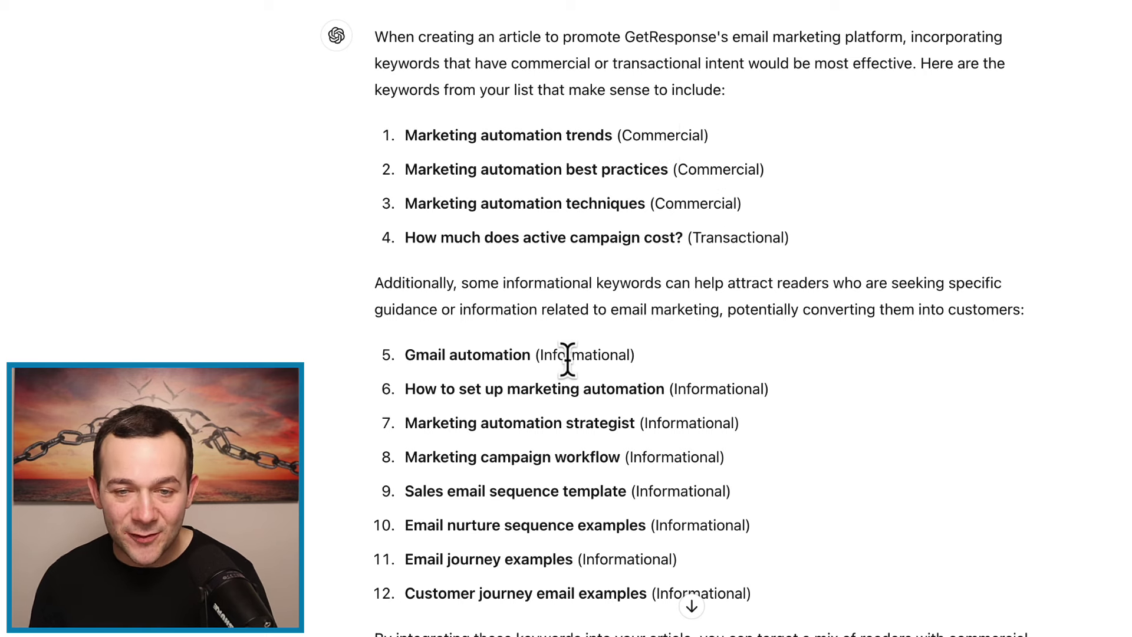
drag(555, 284, 659, 284)
drag(768, 283, 809, 282)
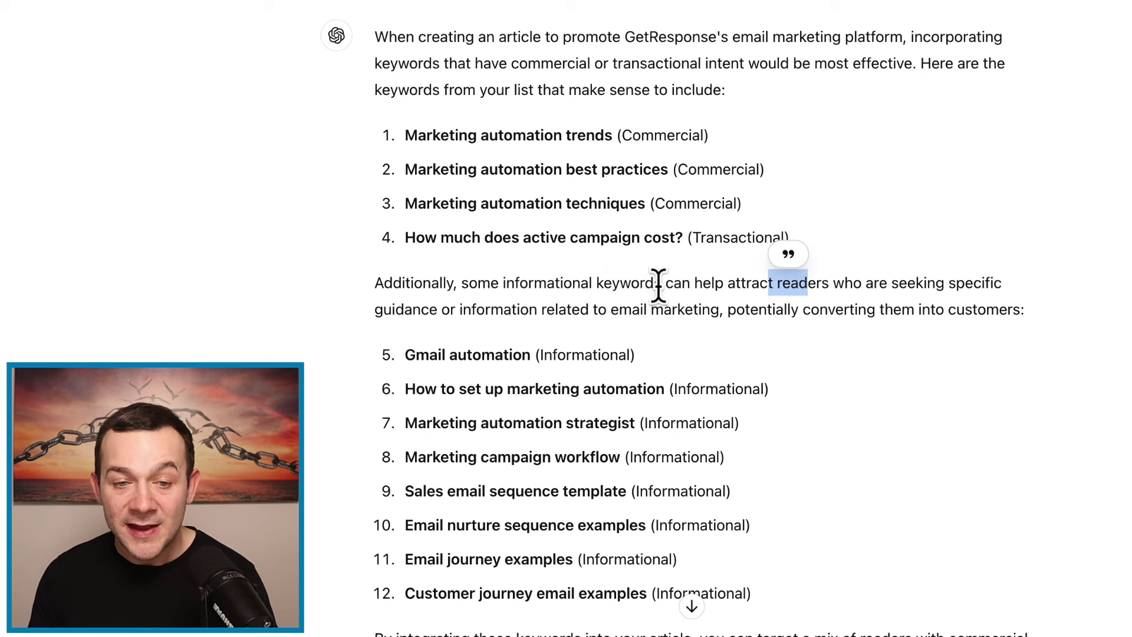
drag(429, 305, 466, 311)
drag(750, 311, 905, 310)
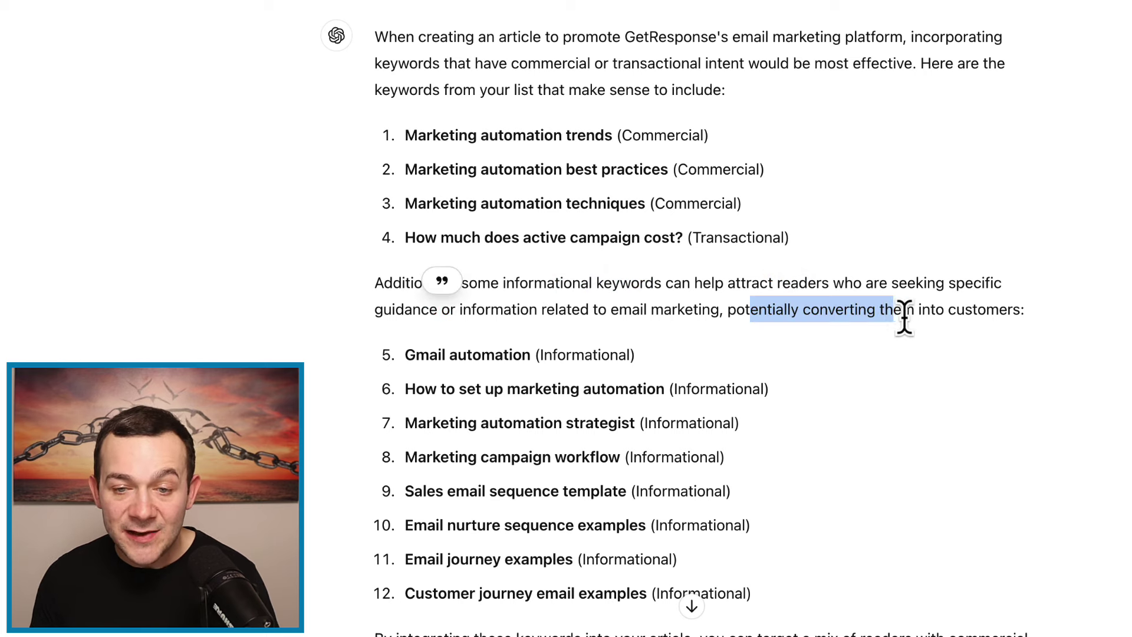
click(1004, 330)
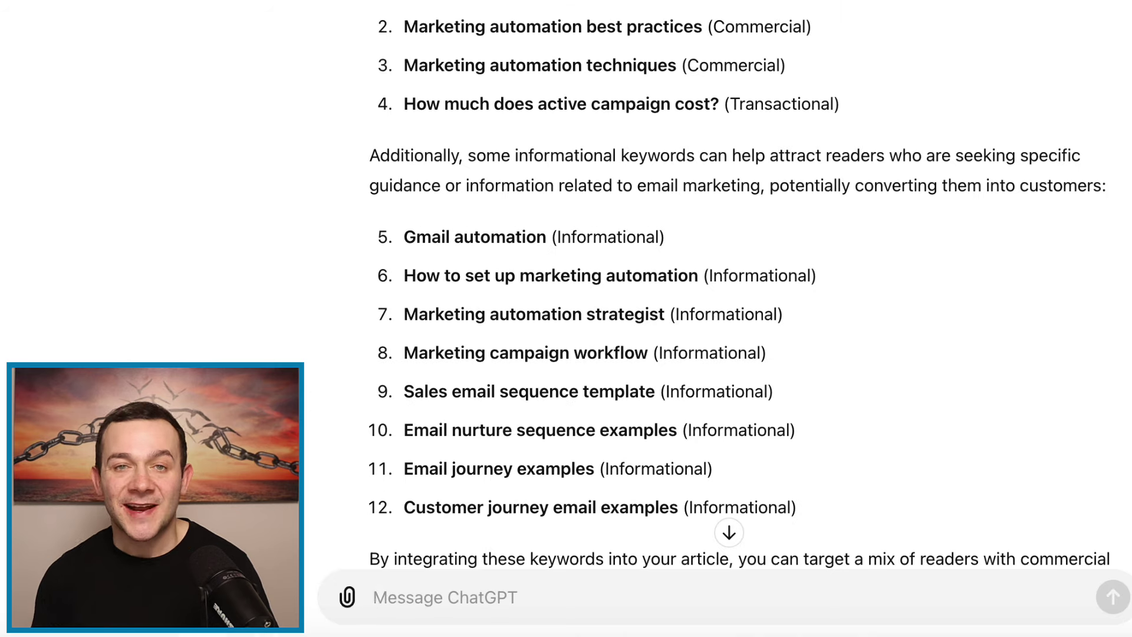
- Ask ChatGPT for the keywords as comma-separated values without brackets
click(867, 609)
text(Give me the keywords (without the search intent in brackets) as comma separated values)
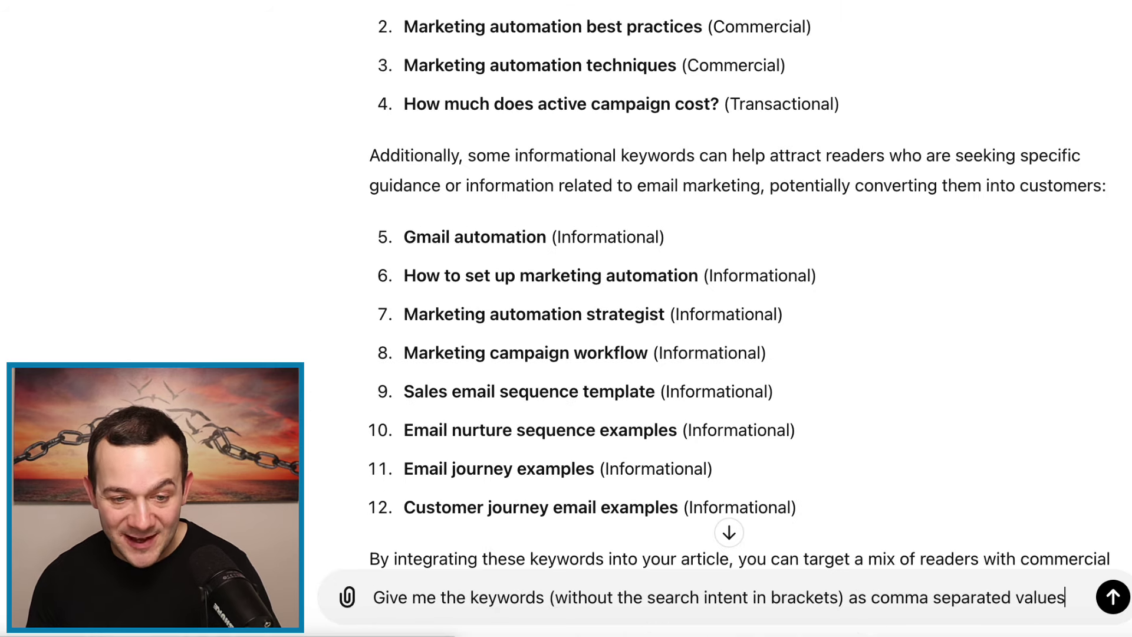
drag(713, 506, 786, 506)
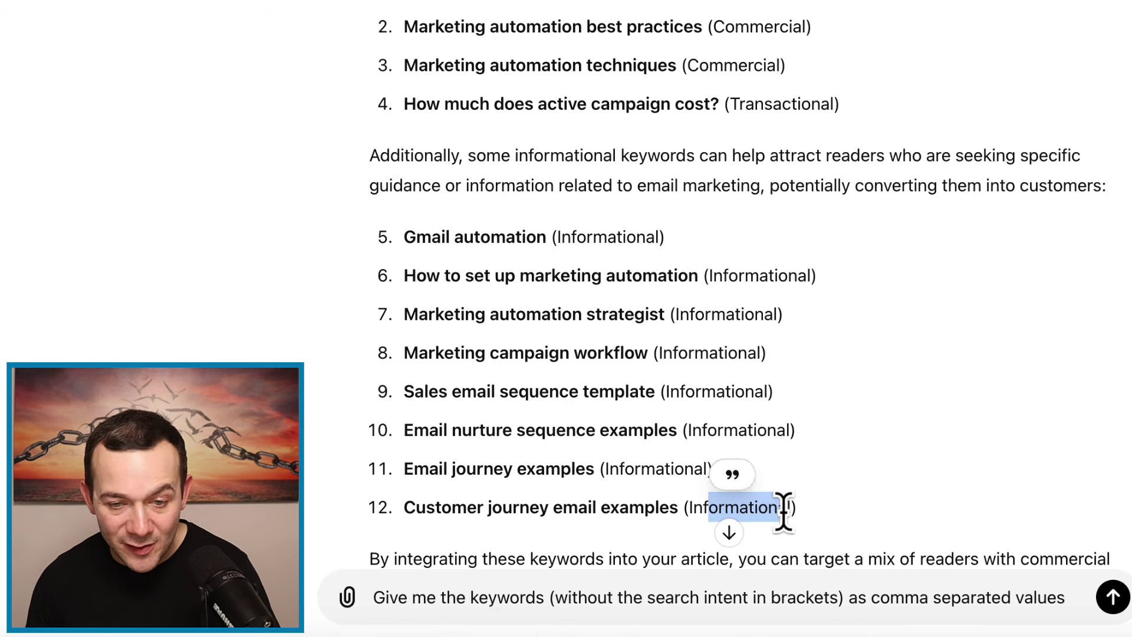
drag(725, 430, 785, 430)
click(906, 597)
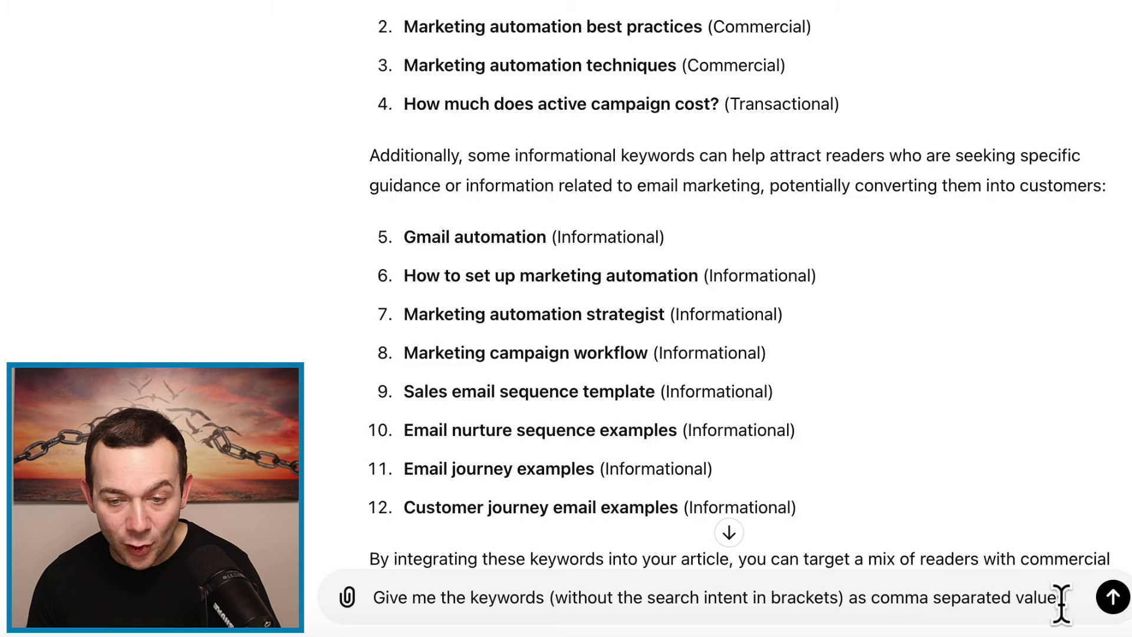
key(Return)
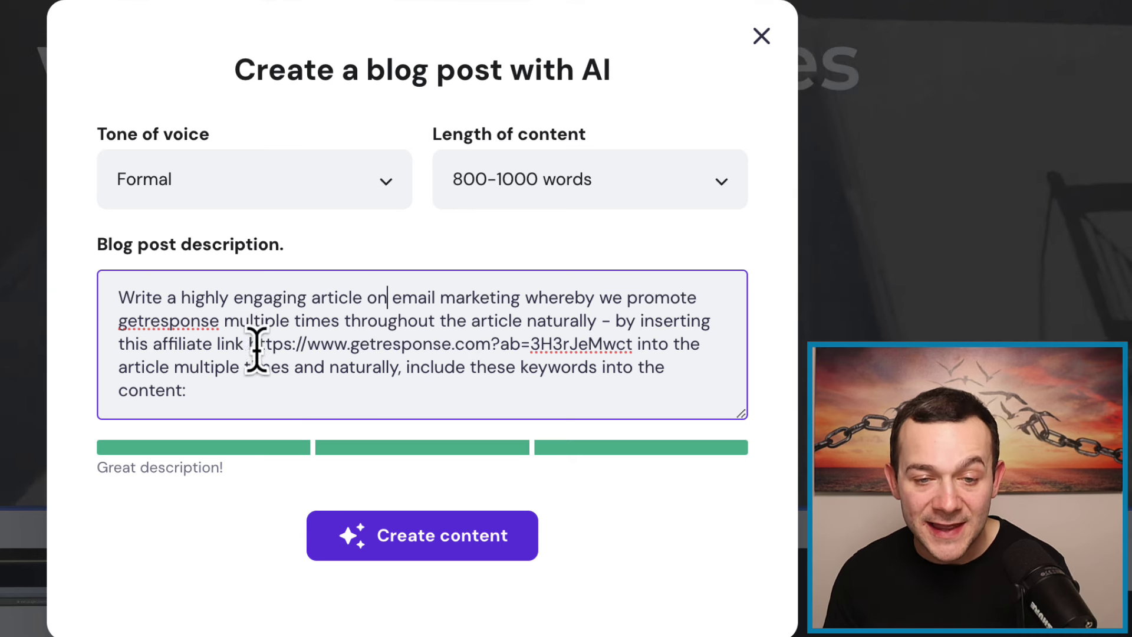
- Add ChatGPT's comma-separated keyword list to the blog post description after the affiliate link
drag(250, 344, 610, 357)
click(581, 367)
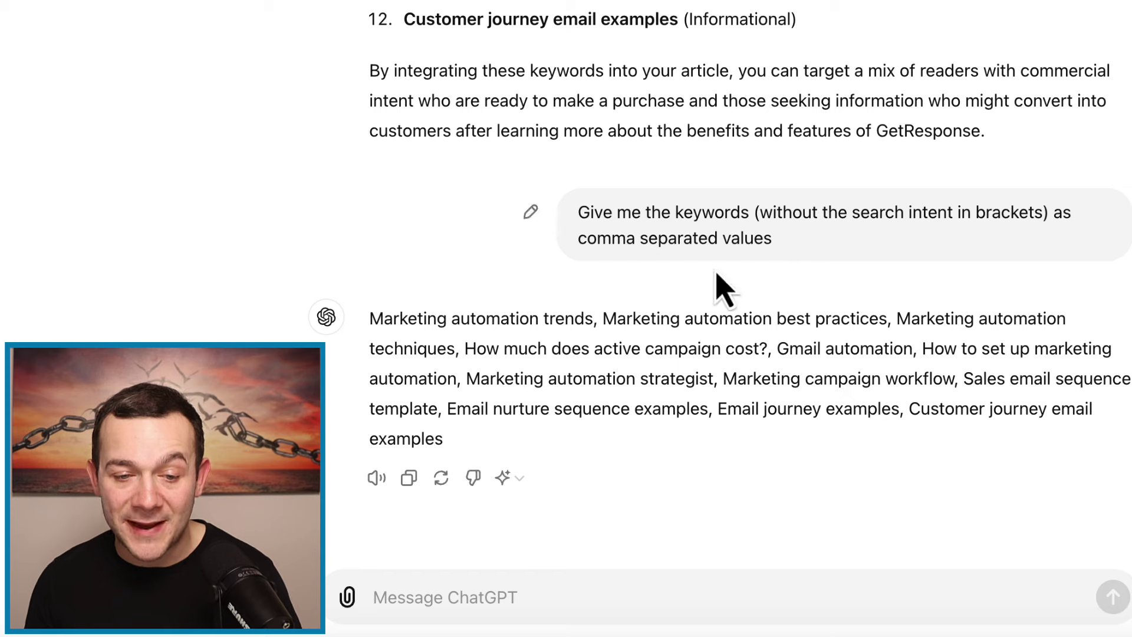
click(409, 479)
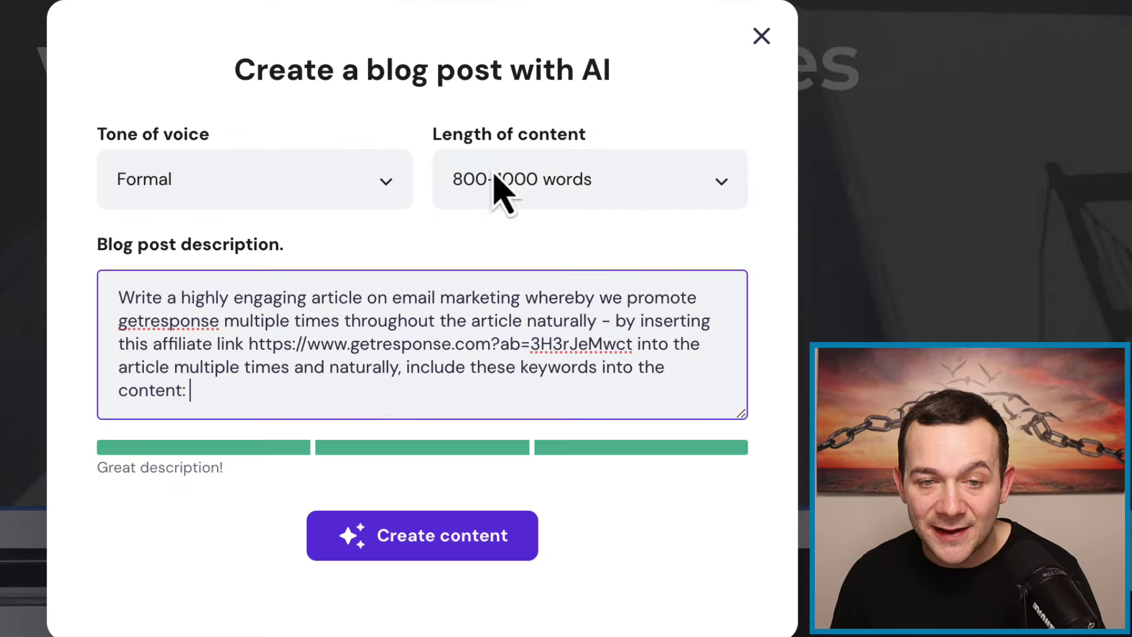
right_click(625, 369)
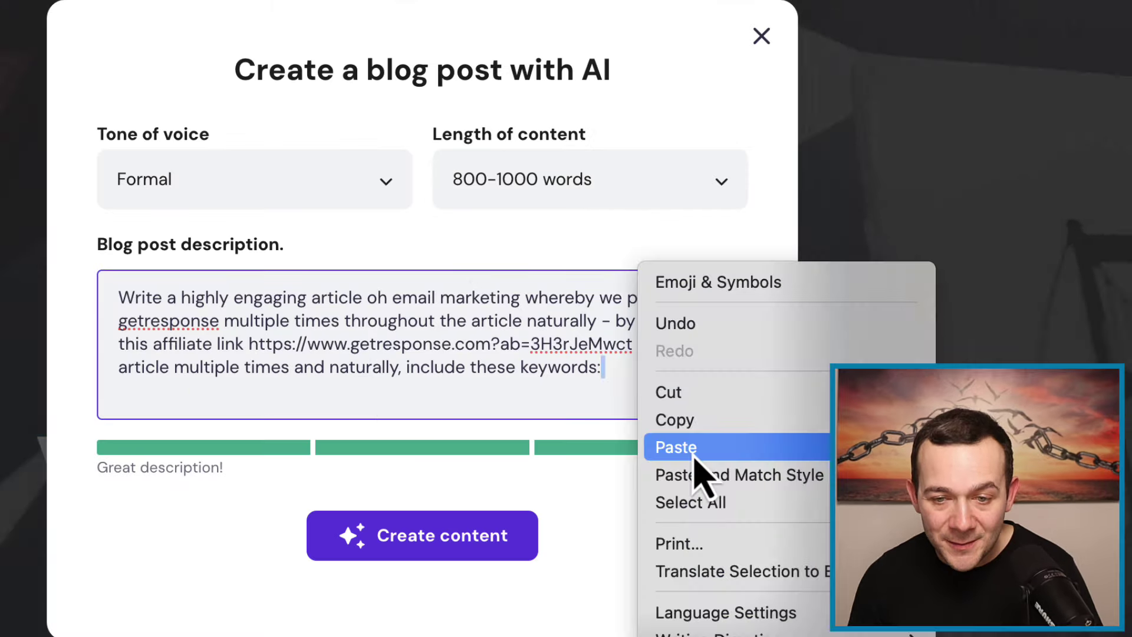
click(693, 459)
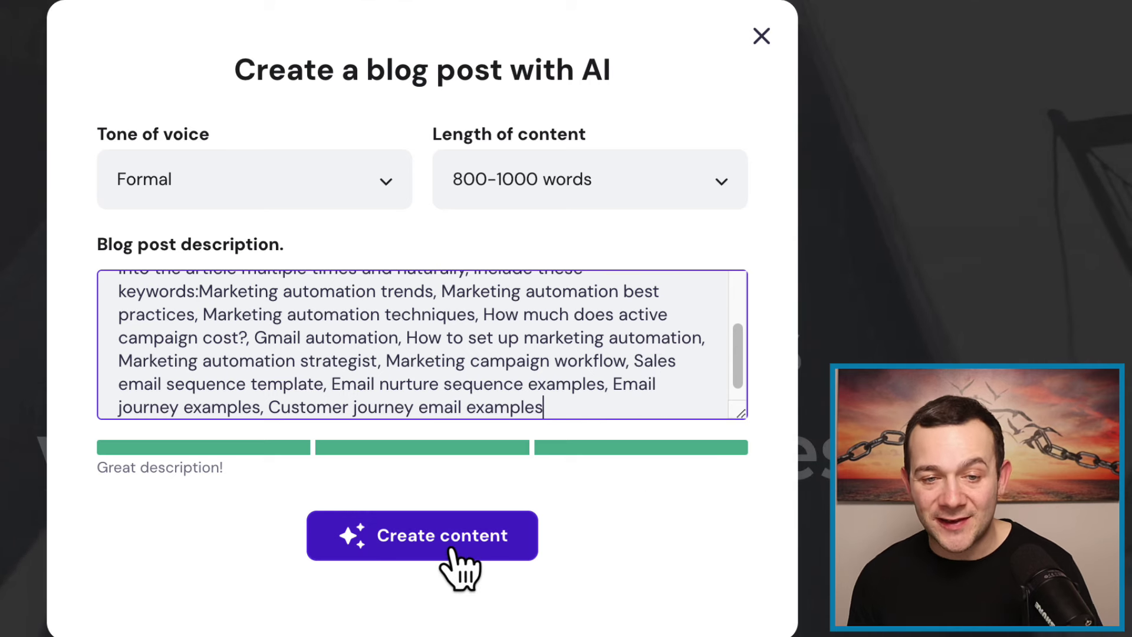
- Set the tone to Casual with 800-1000 words and generate the post
click(275, 171)
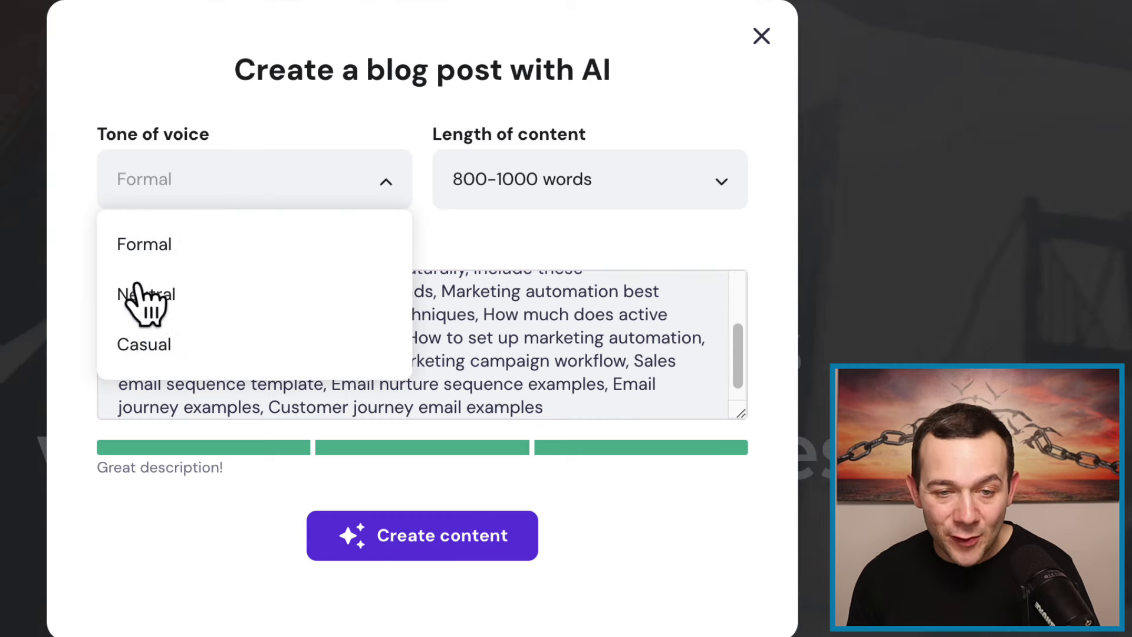
click(142, 346)
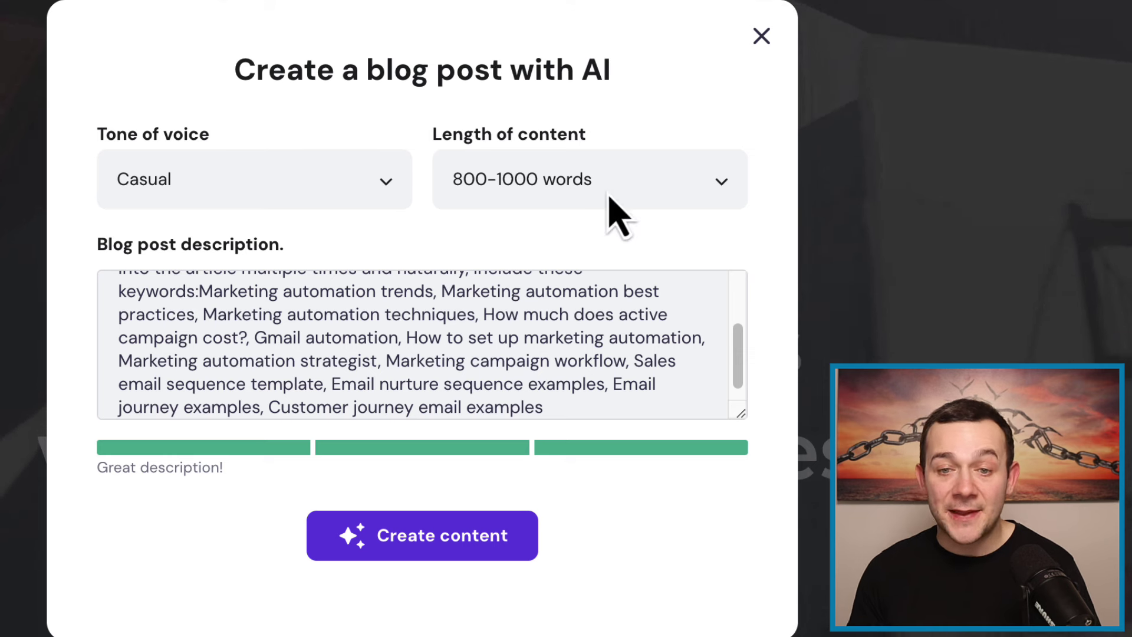
click(645, 190)
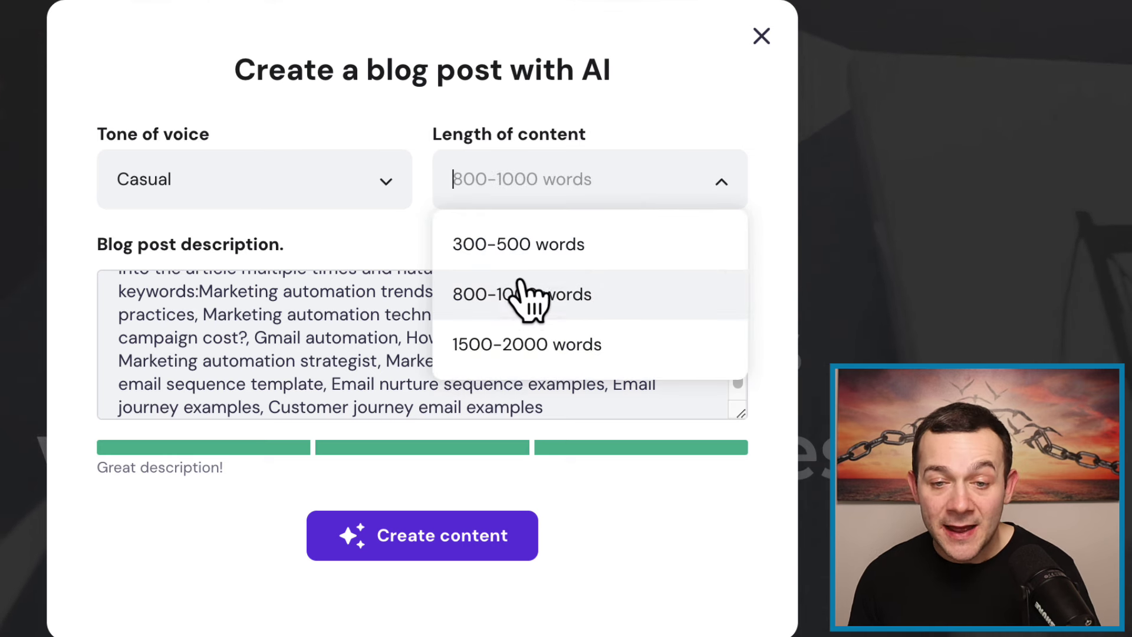
click(672, 190)
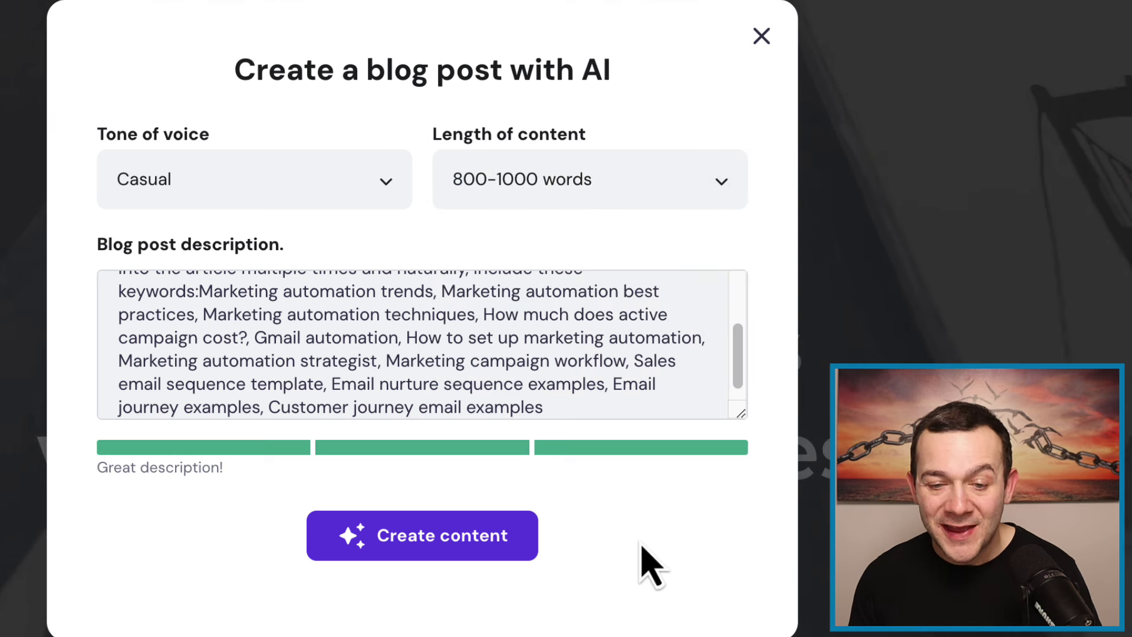
click(471, 552)
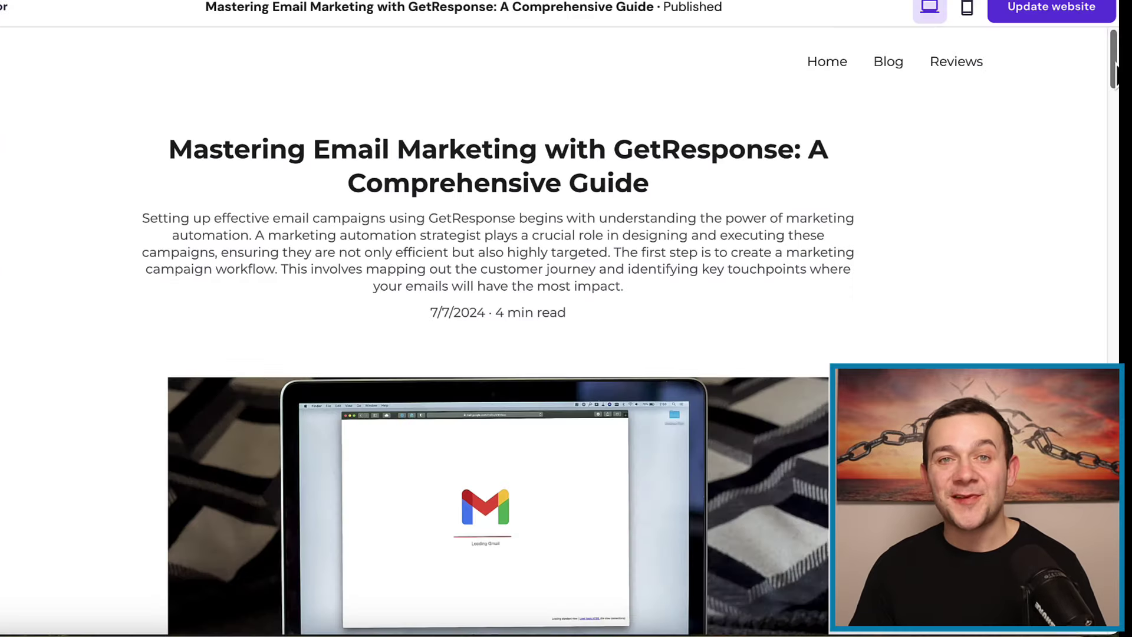
- Scroll through the generated GetResponse guide and test one of its GetResponse links
drag(1116, 68, 1098, 302)
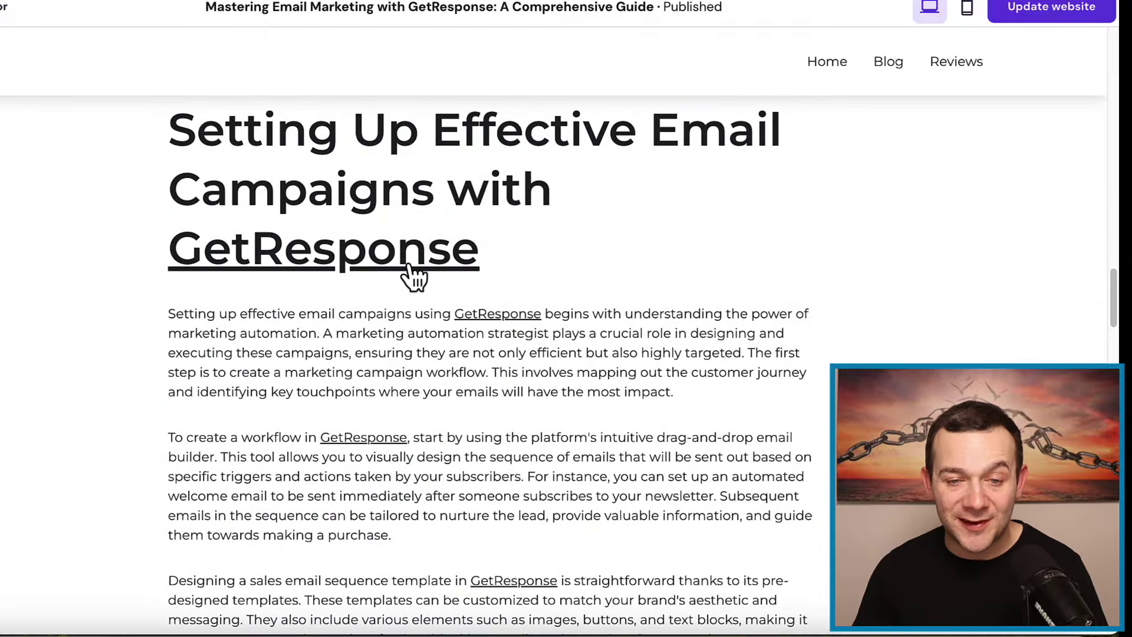
mouse_move(1115, 319)
mouse_down()
mouse_move(1115, 460)
mouse_move(1114, 301)
mouse_up()
click(396, 221)
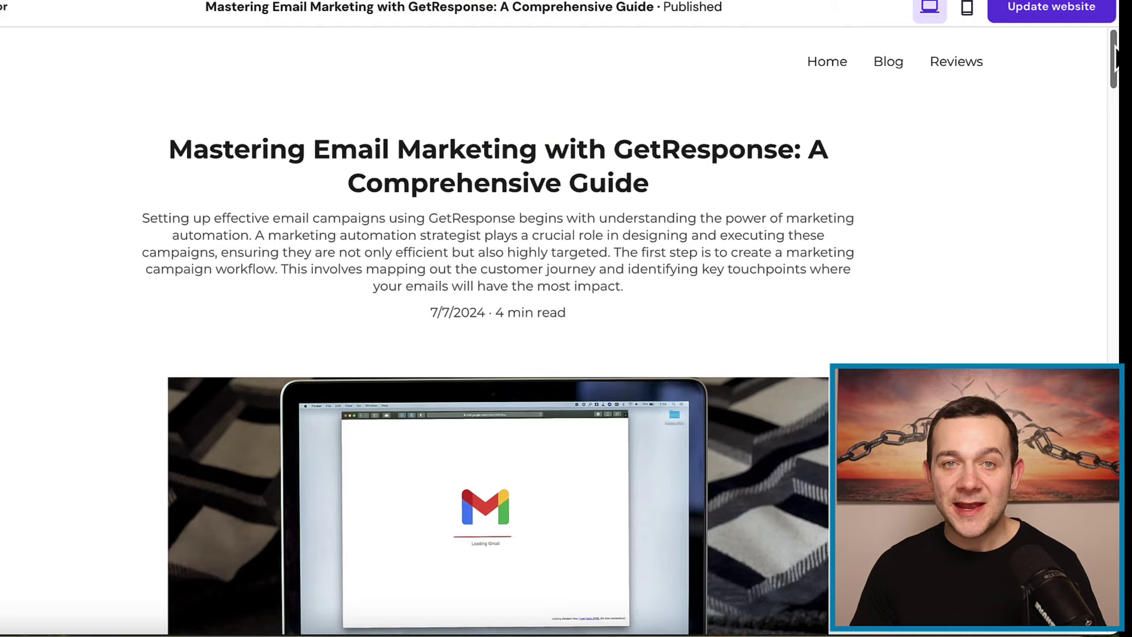
drag(1115, 76, 1105, 183)
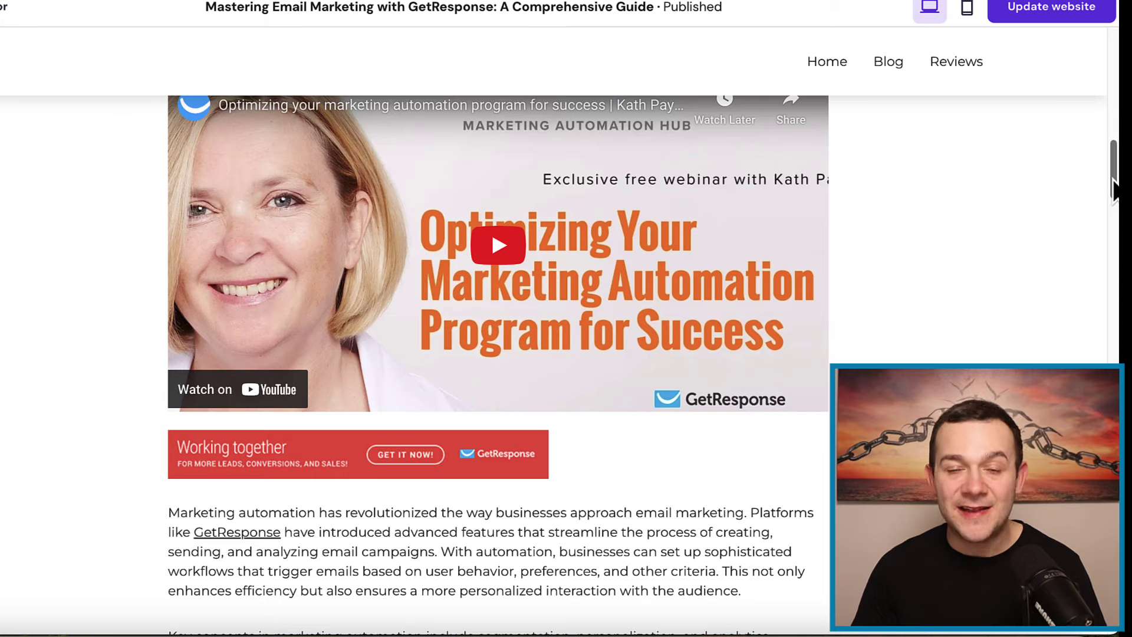
drag(1114, 181, 1096, 259)
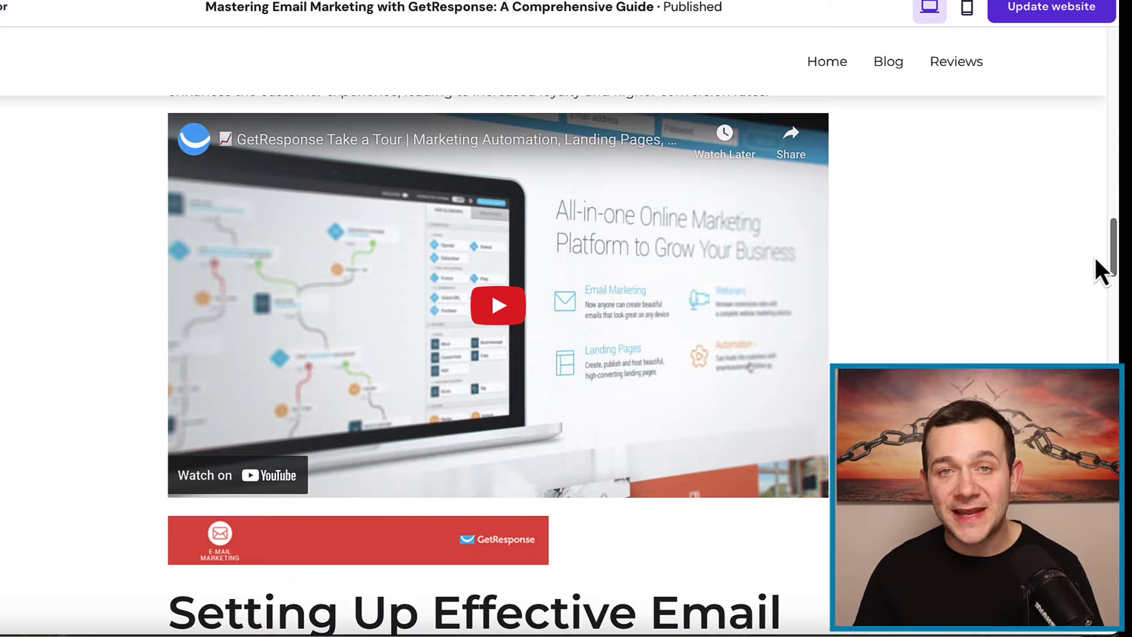
scroll(1096, 260, down, 15)
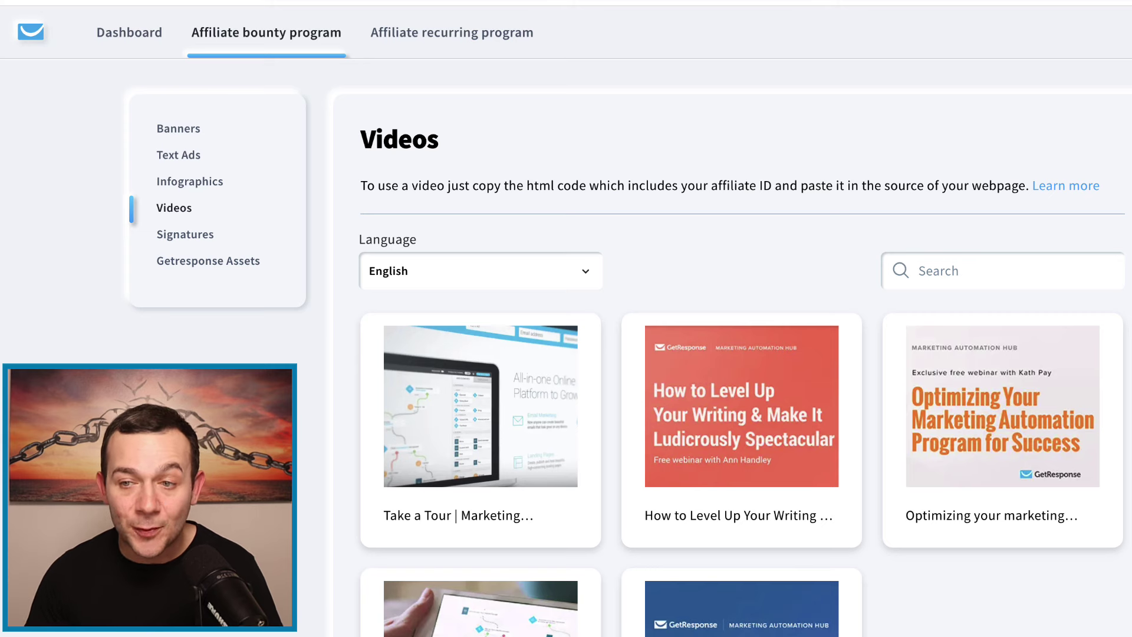
- Open the Take a Tour video's preview and copy its HTML embed code
scroll(731, 321, down, 1)
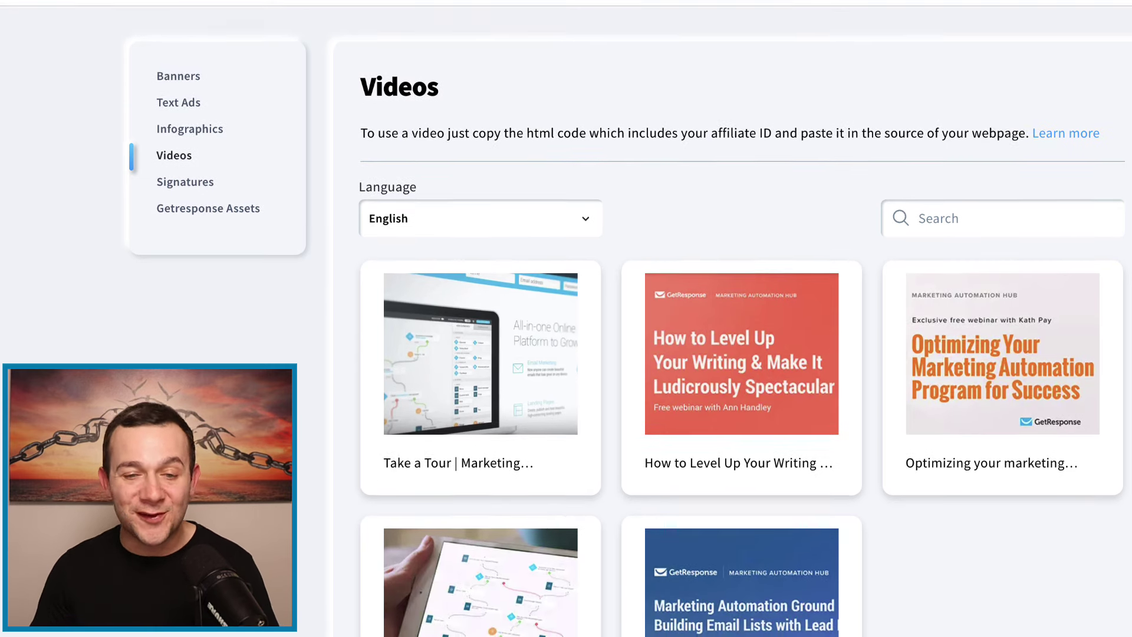
scroll(619, 330, down, 1)
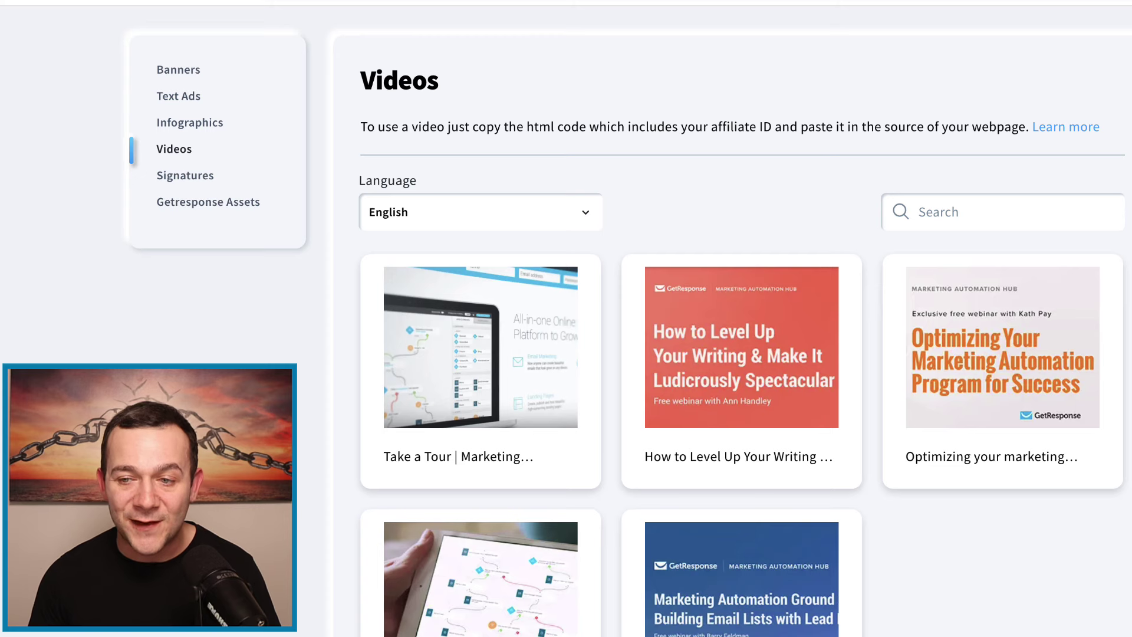
scroll(628, 322, down, 1)
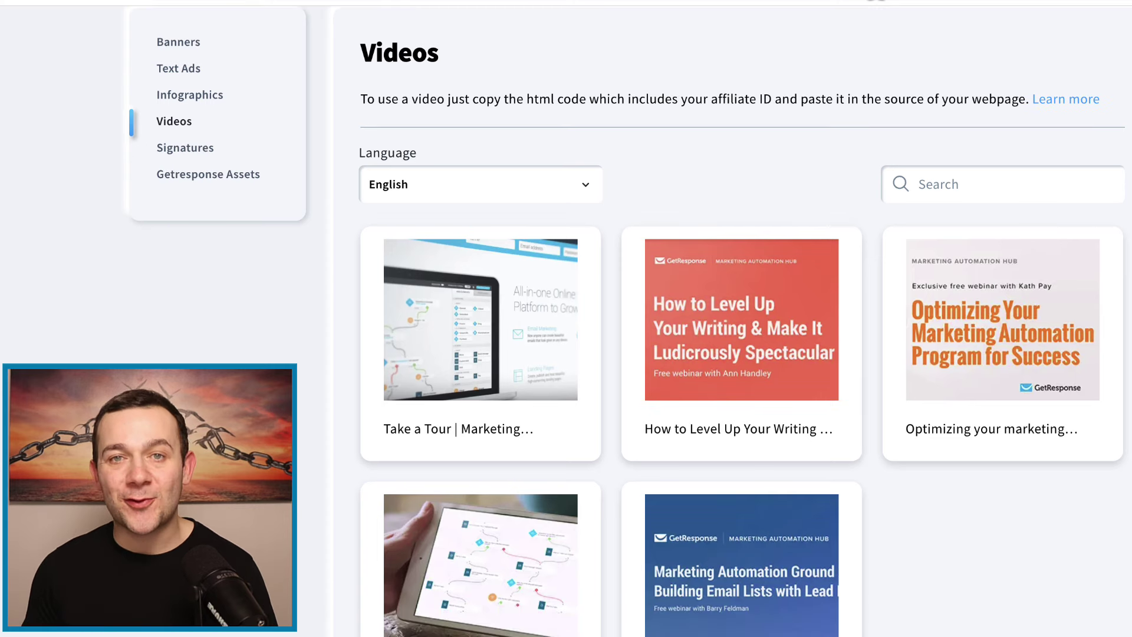
click(503, 344)
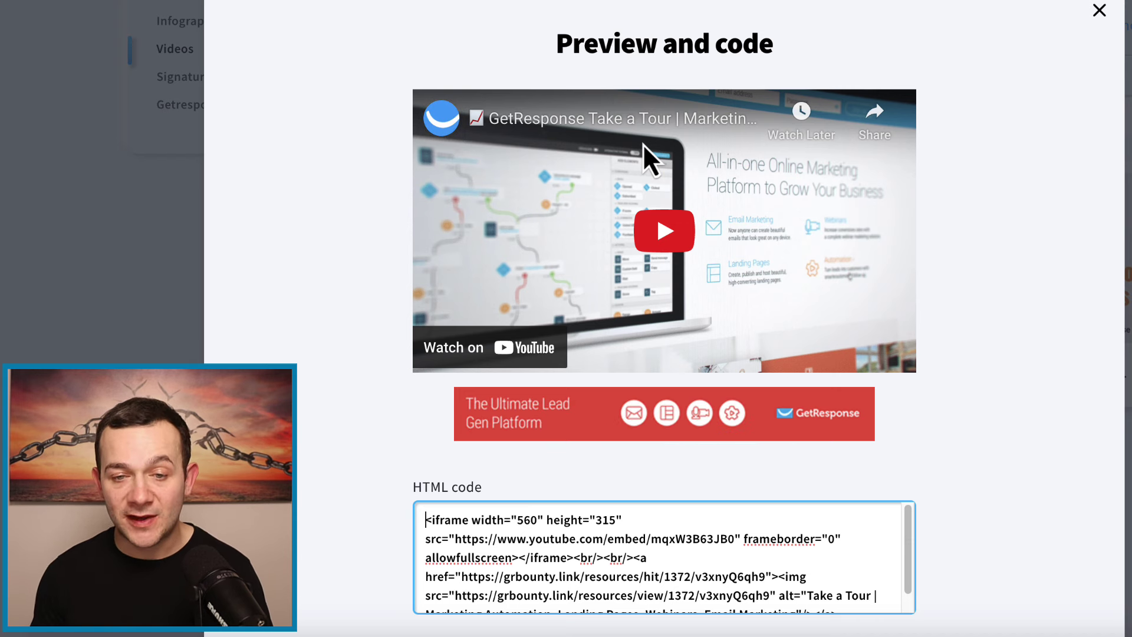
scroll(393, 284, down, 1)
scroll(347, 289, down, 2)
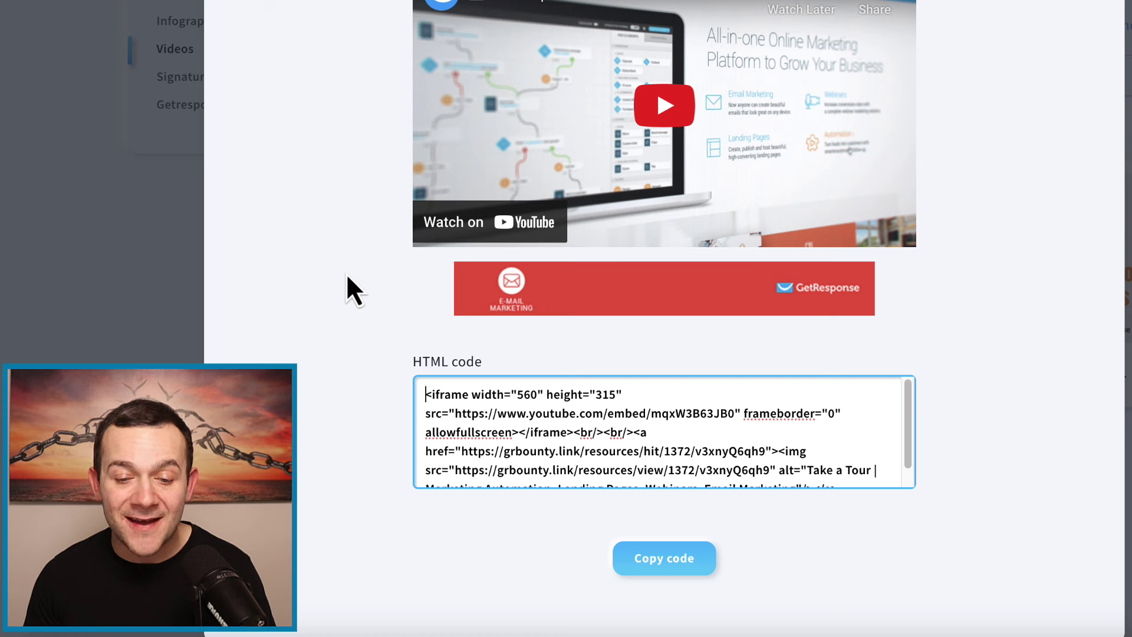
click(659, 558)
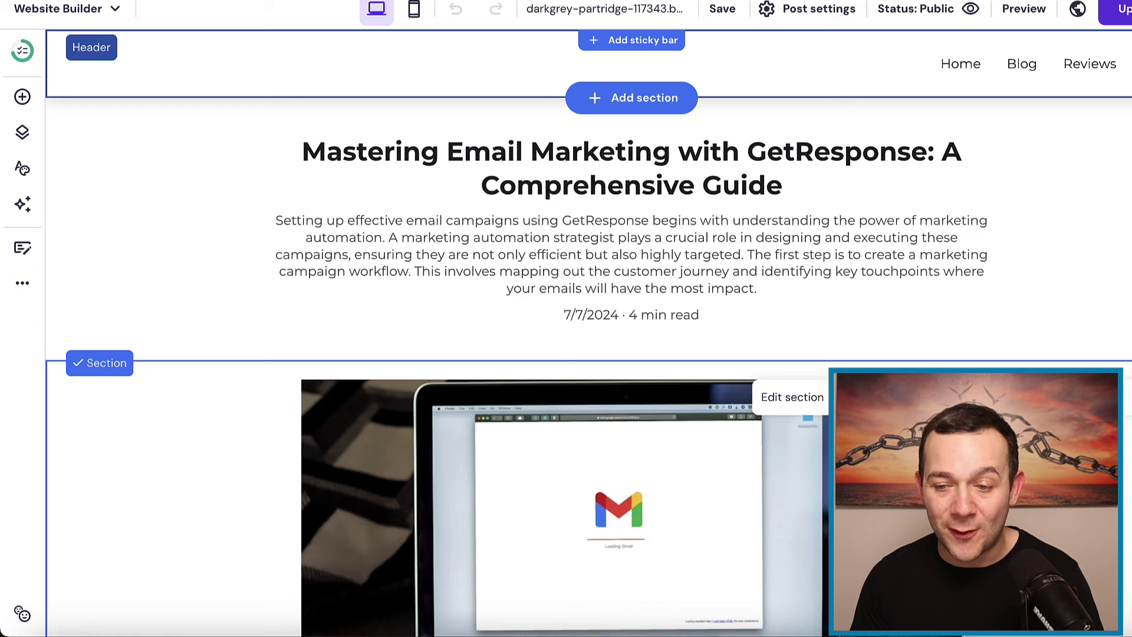
- Add an Embed code element to the blog post
click(24, 99)
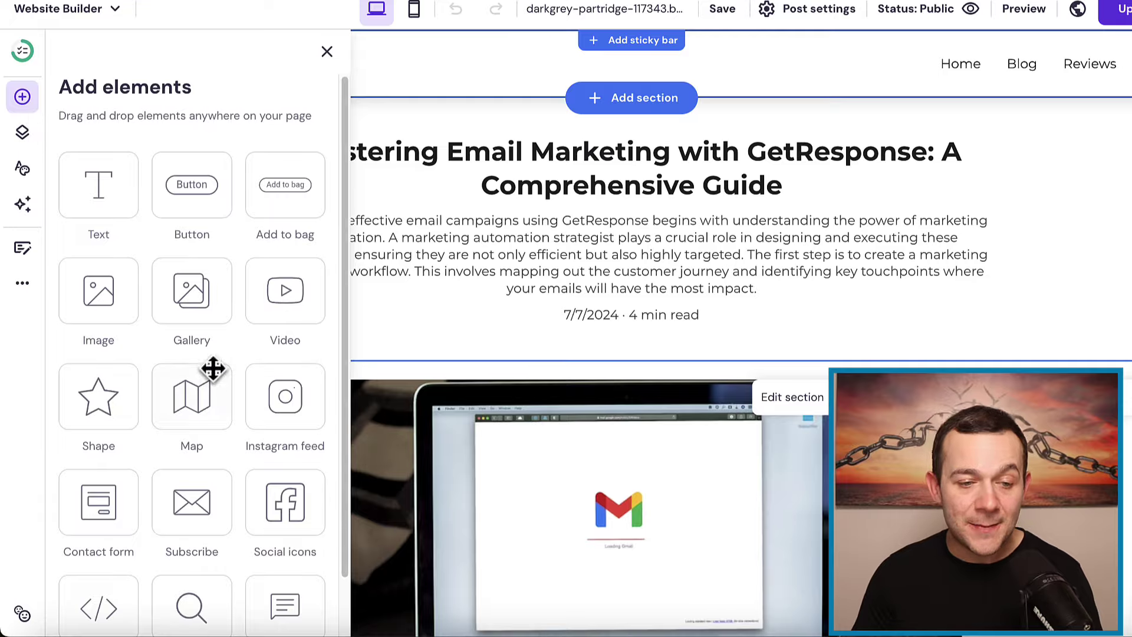
scroll(191, 353, down, 1)
click(102, 544)
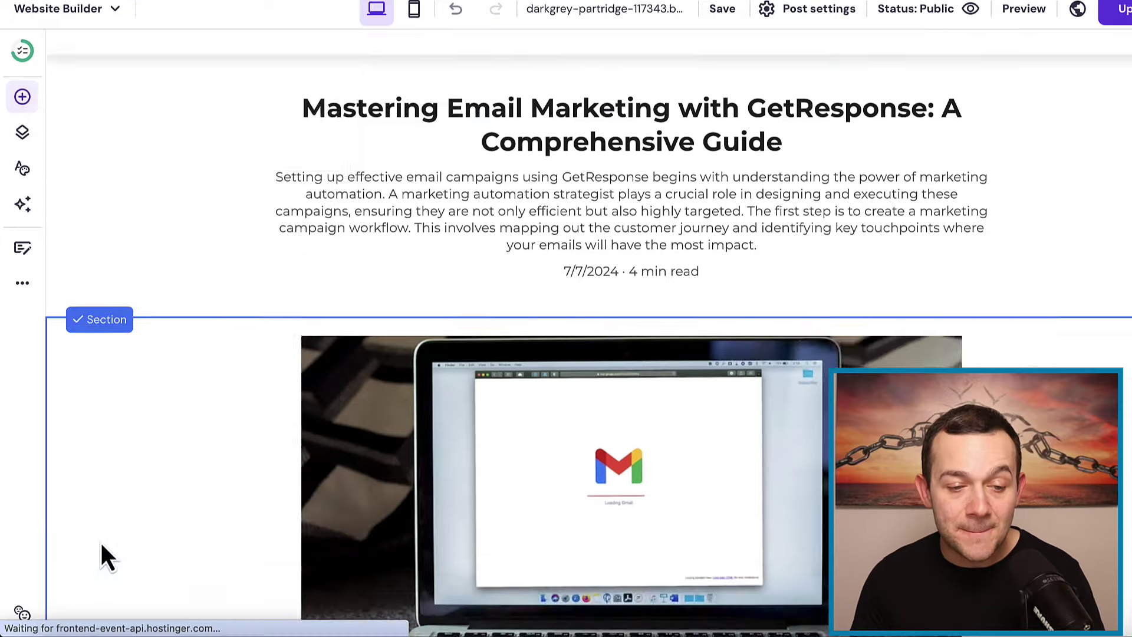
scroll(523, 553, down, 2)
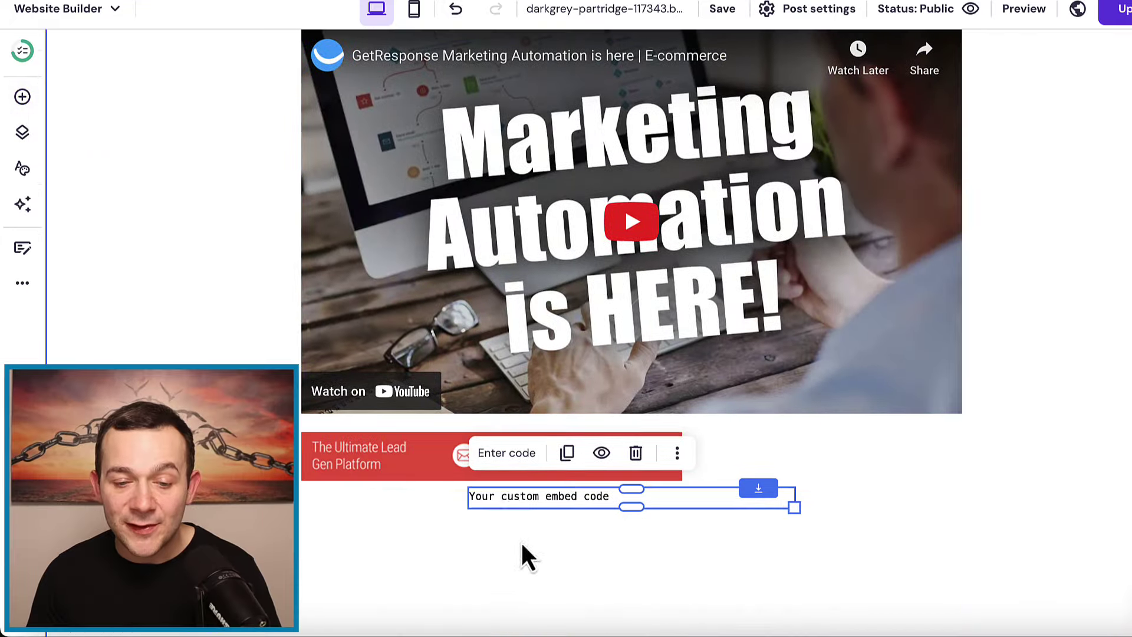
- Replace the embed placeholder with the GetResponse affiliate video and banner code
click(507, 453)
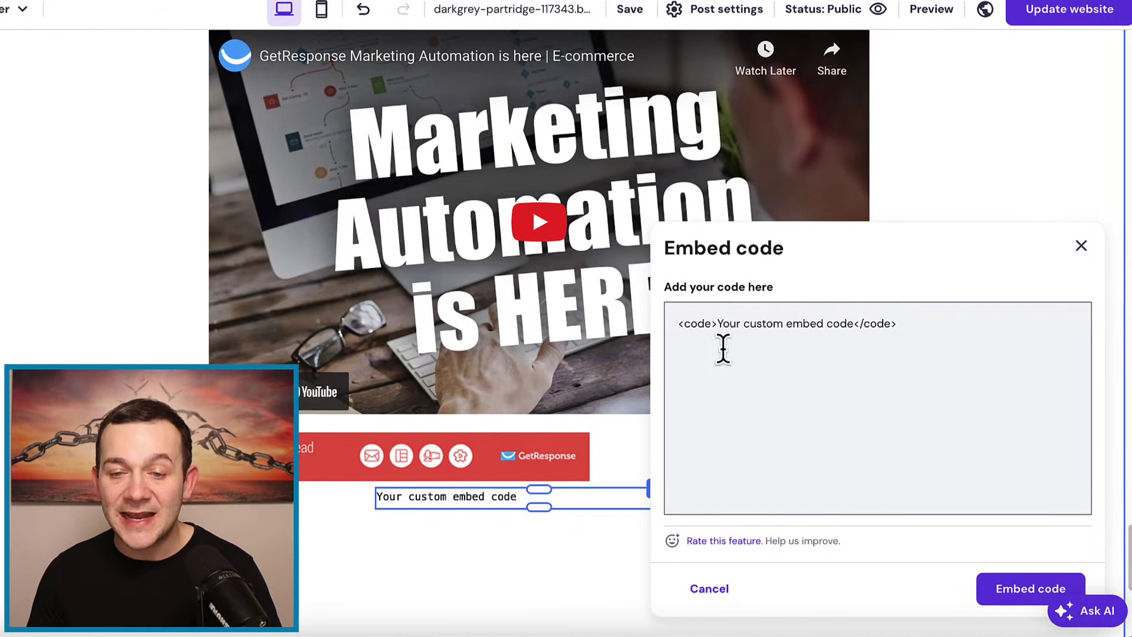
drag(811, 324, 859, 323)
drag(761, 324, 839, 326)
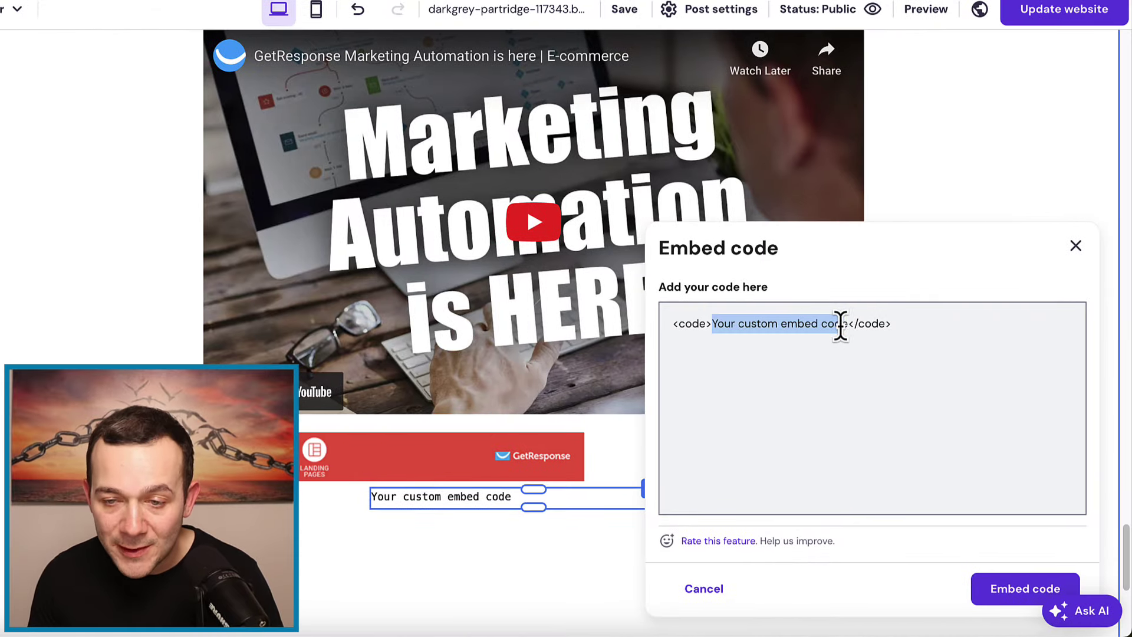
right_click(829, 323)
click(849, 333)
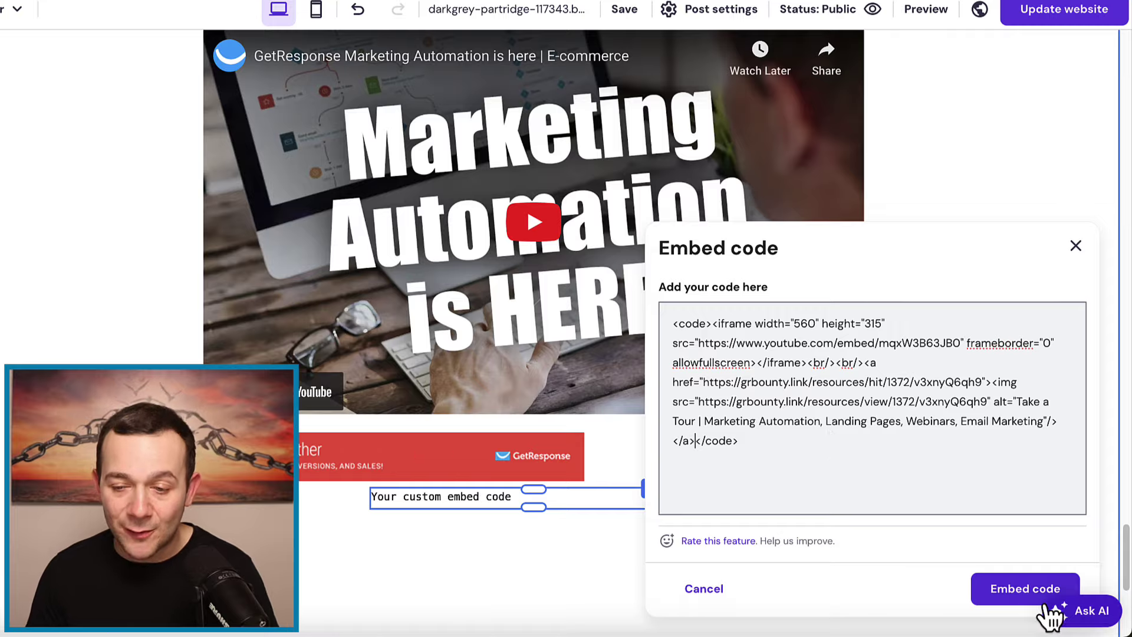
click(1022, 595)
- Move the embedded video up among the article paragraphs and widen it
drag(590, 584, 567, 330)
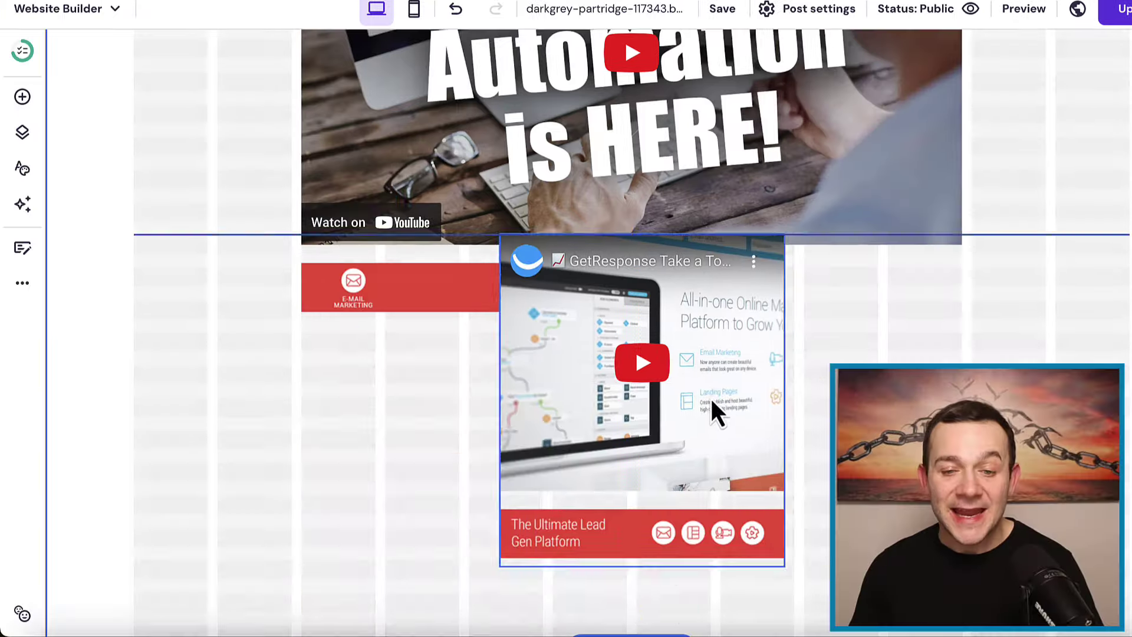
drag(665, 330, 597, 207)
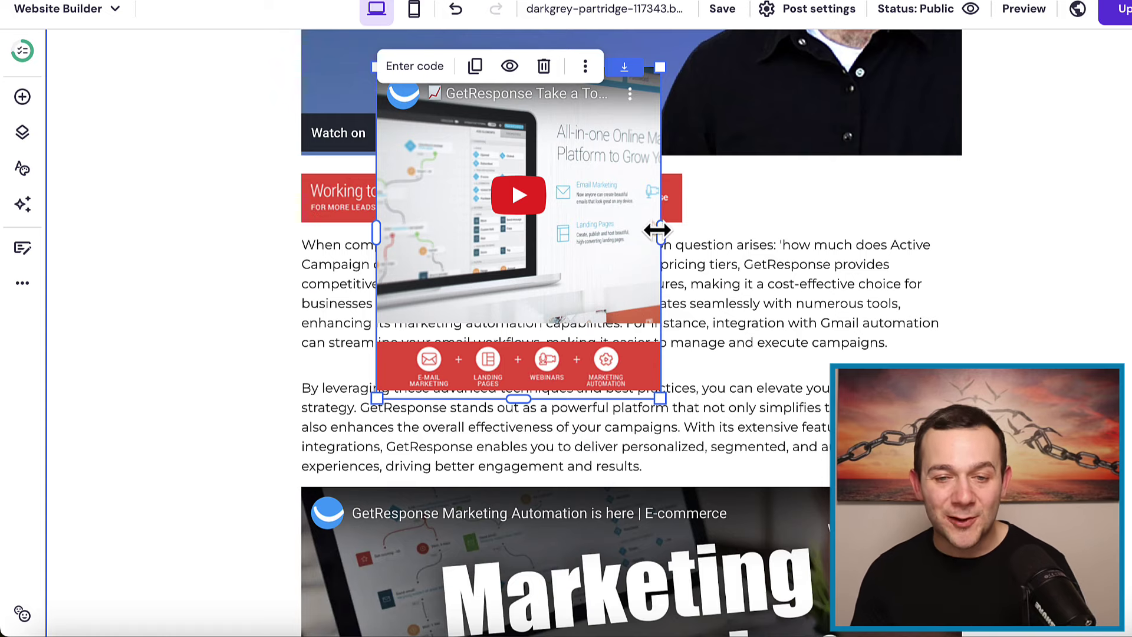
drag(660, 232, 747, 232)
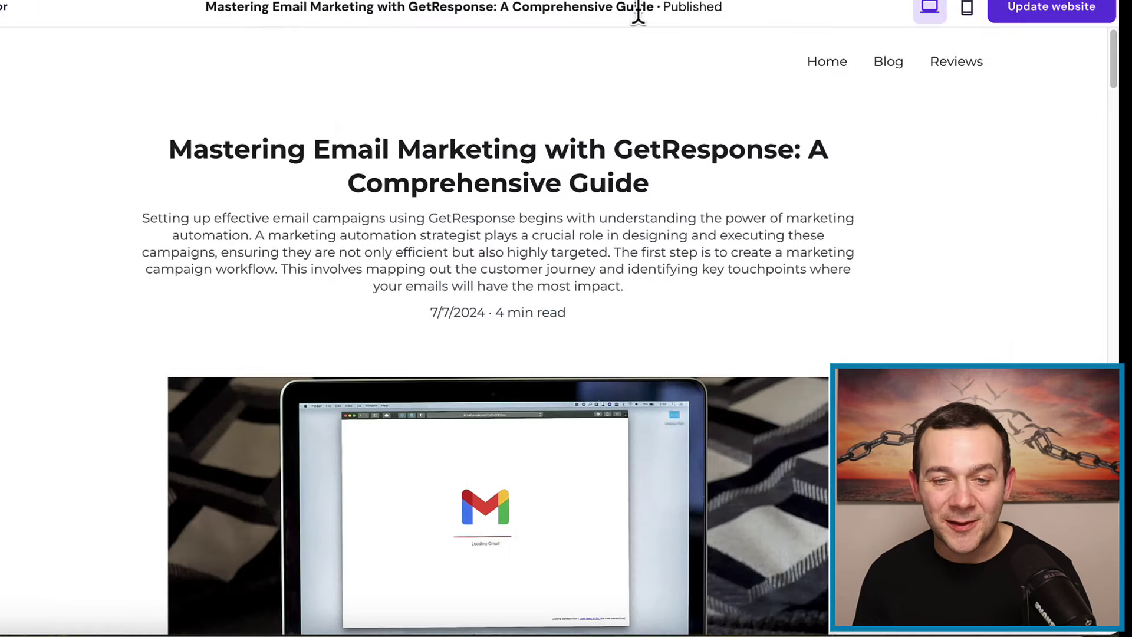
scroll(852, 243, down, 8)
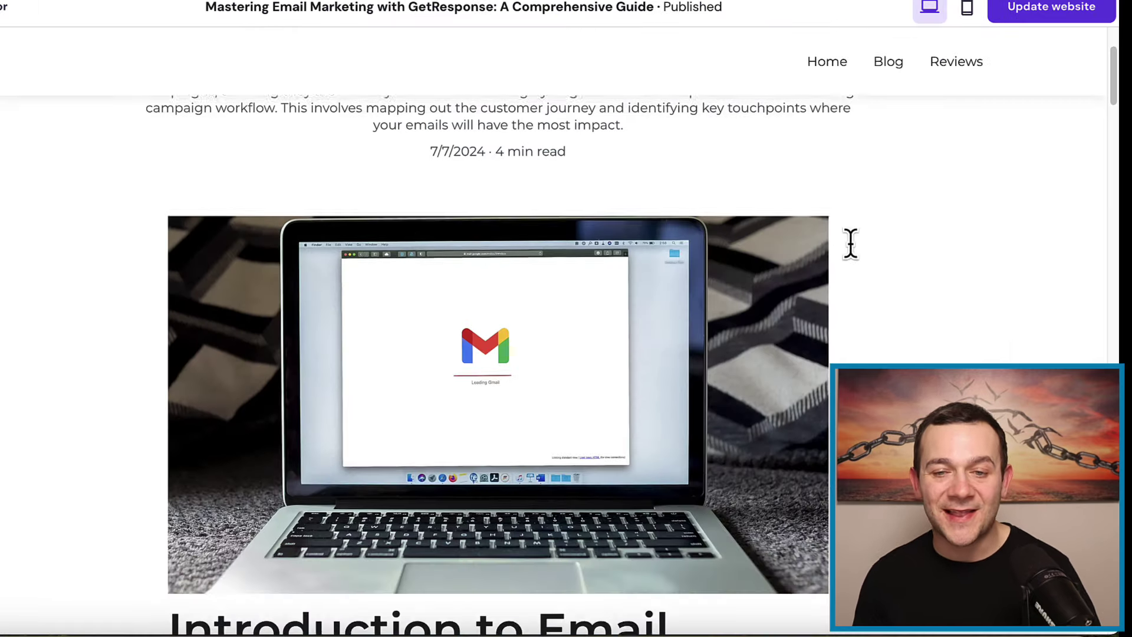
scroll(851, 245, down, 2)
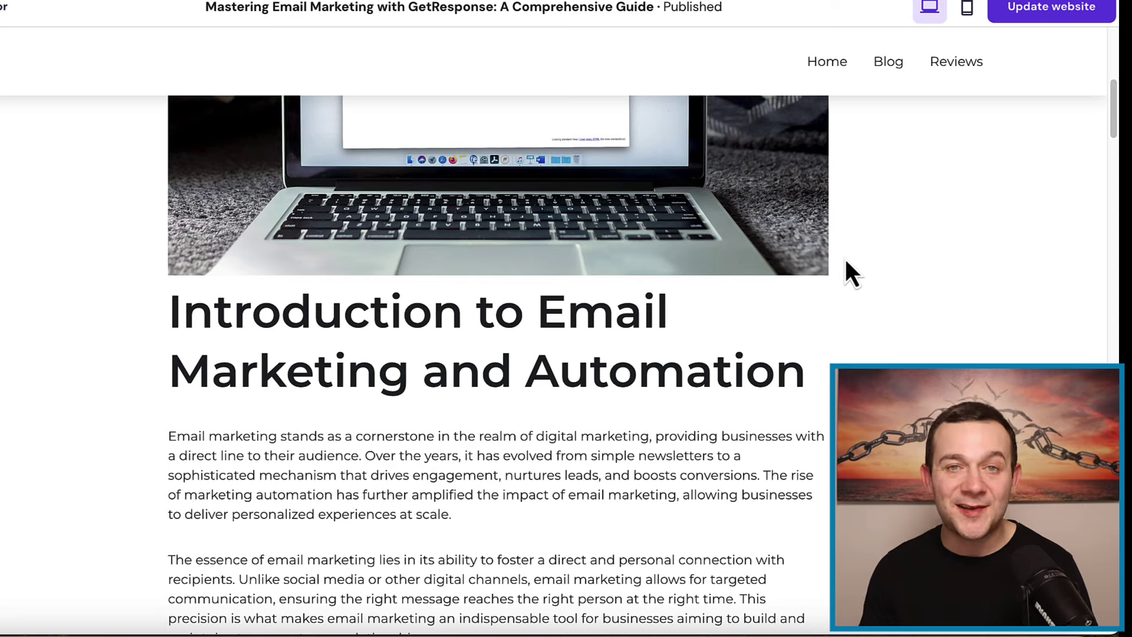
scroll(844, 265, down, 2)
scroll(841, 274, down, 5)
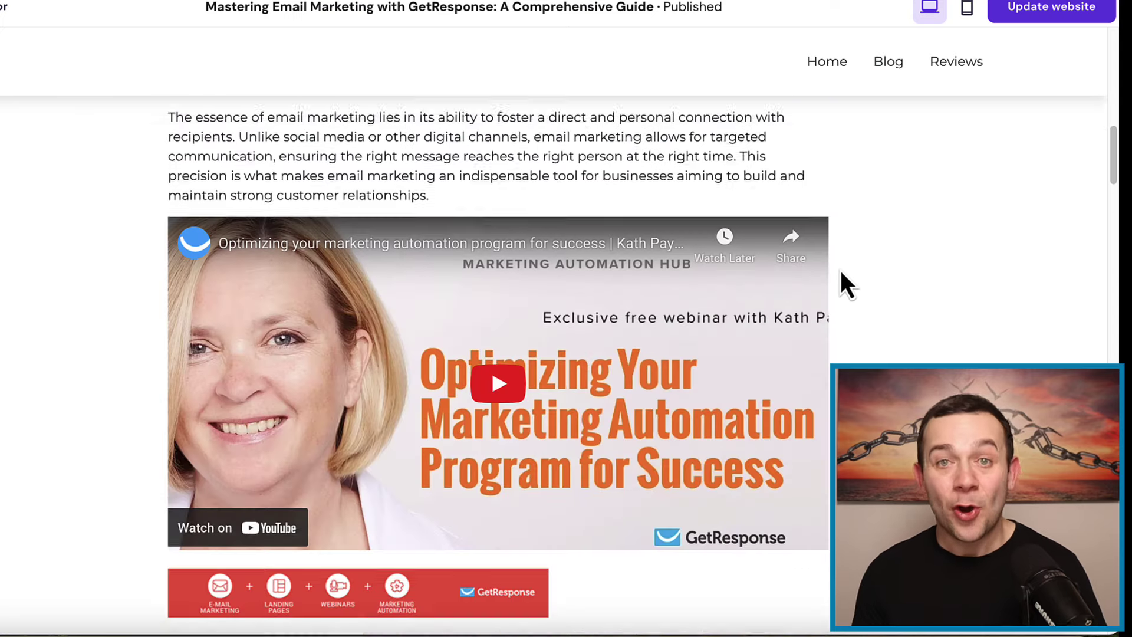
scroll(842, 274, down, 5)
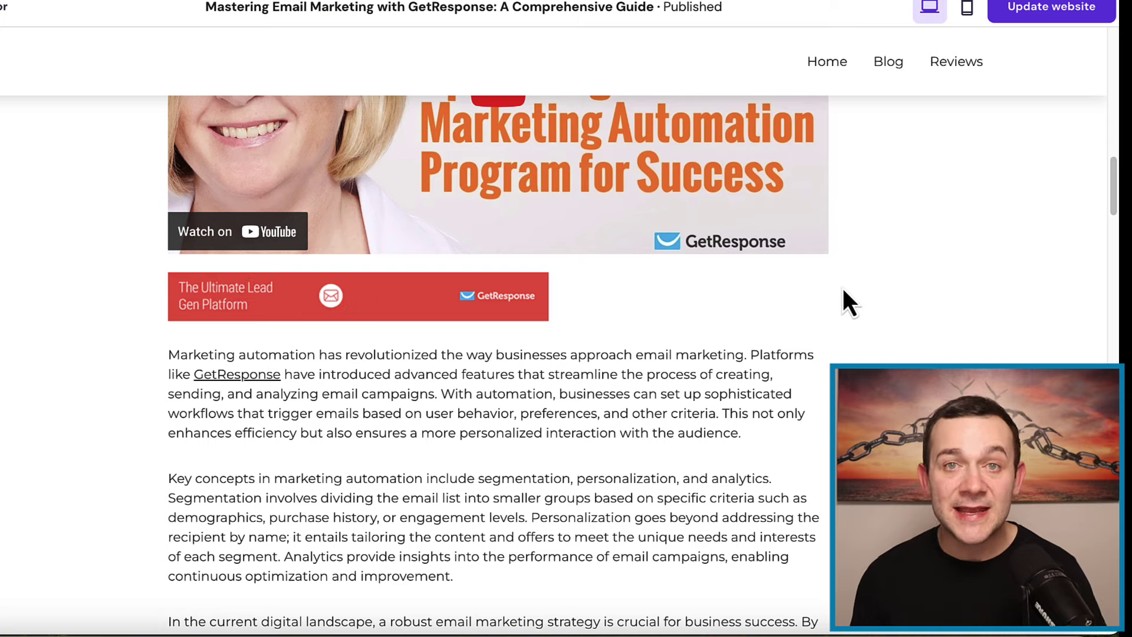
scroll(841, 302, down, 3)
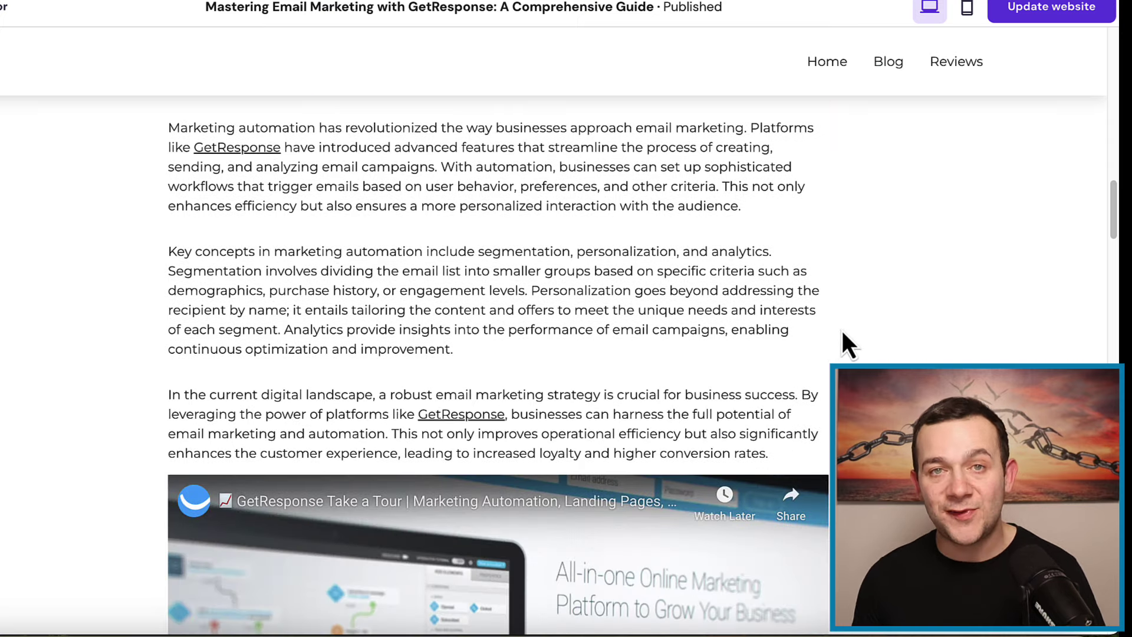
scroll(842, 329, down, 5)
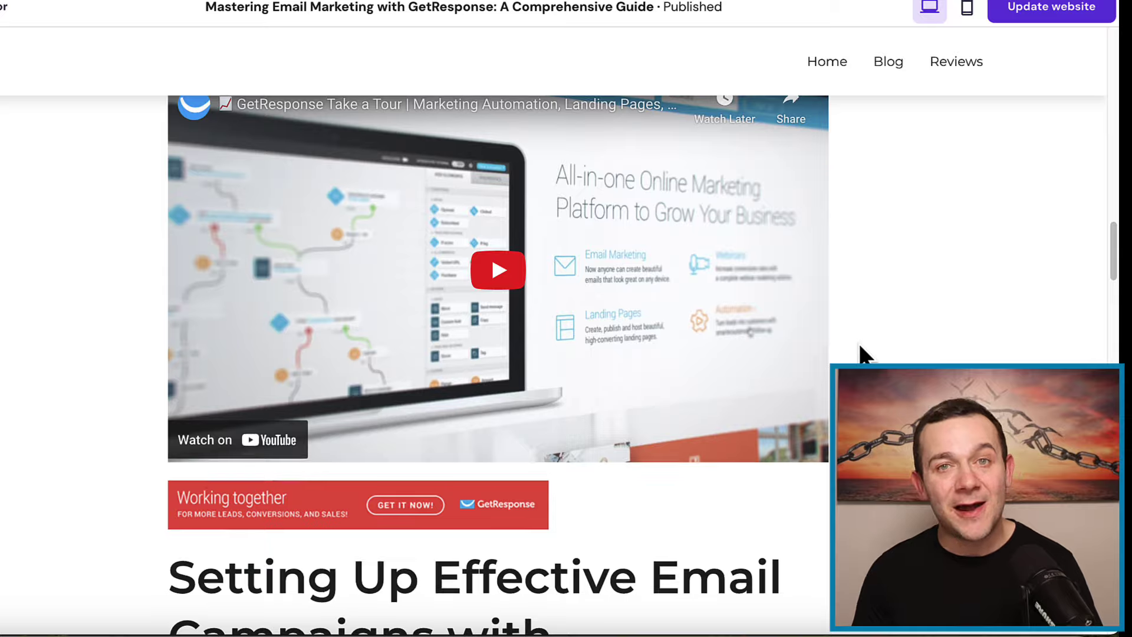
scroll(859, 343, down, 4)
scroll(859, 357, down, 4)
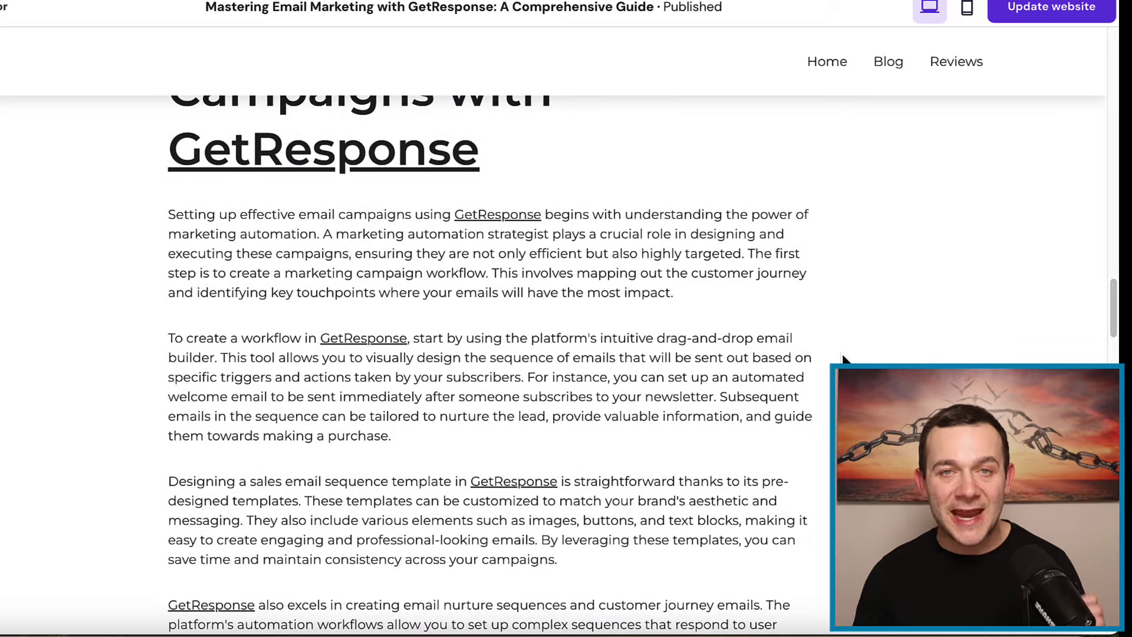
scroll(842, 356, down, 5)
scroll(843, 357, down, 1)
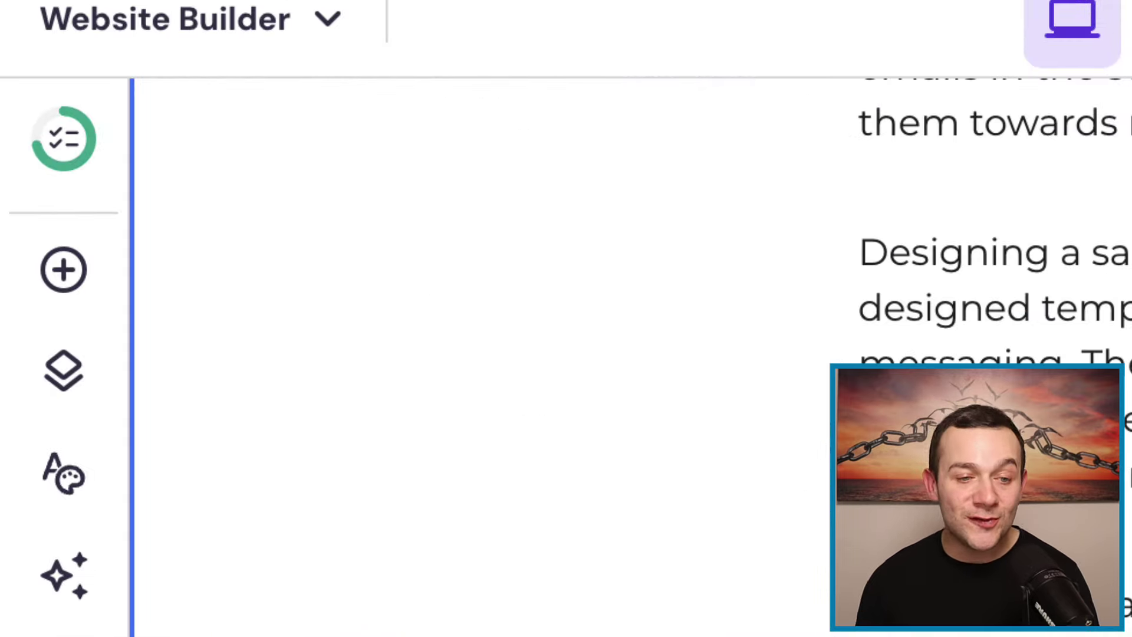
- Generate new SEO info with the AI SEO Assistant, adding marketing automation as third keyword
click(74, 567)
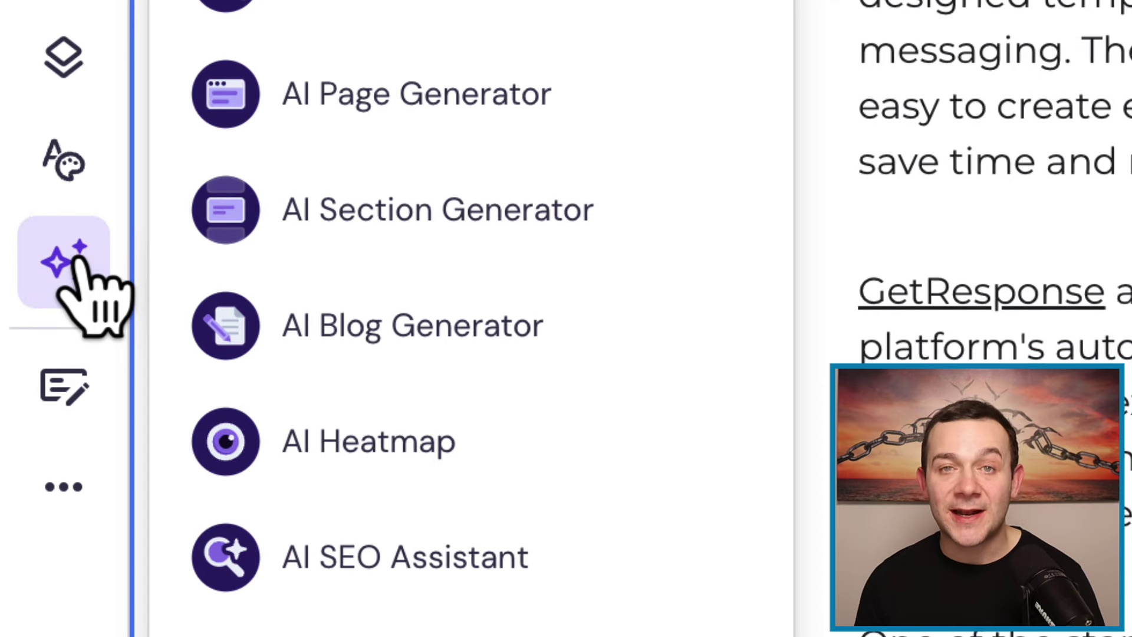
click(516, 567)
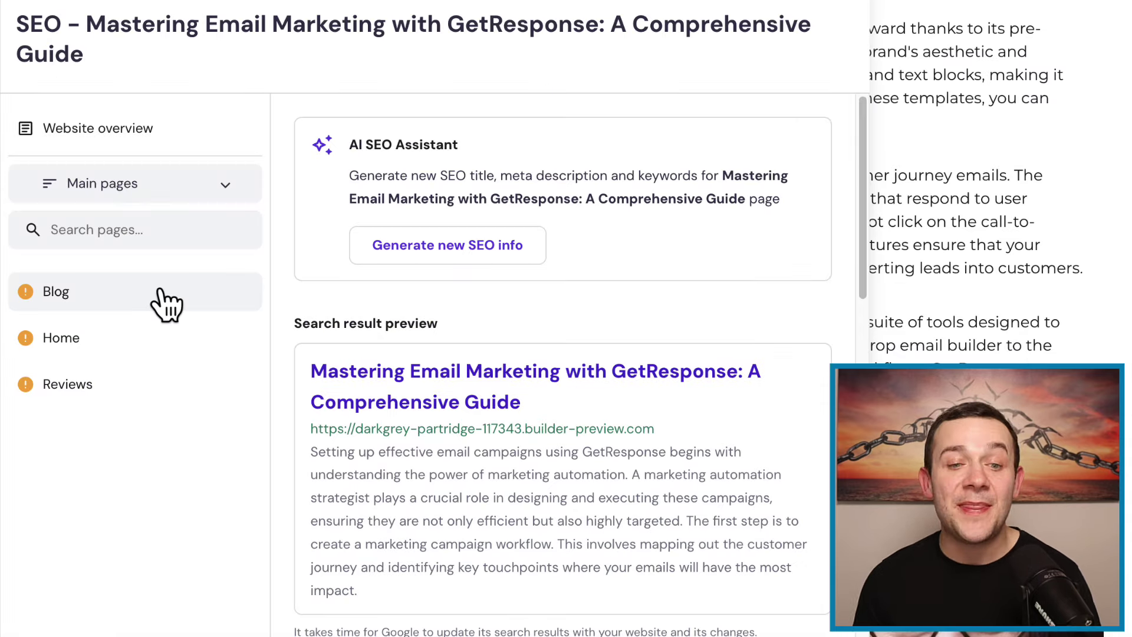
click(448, 246)
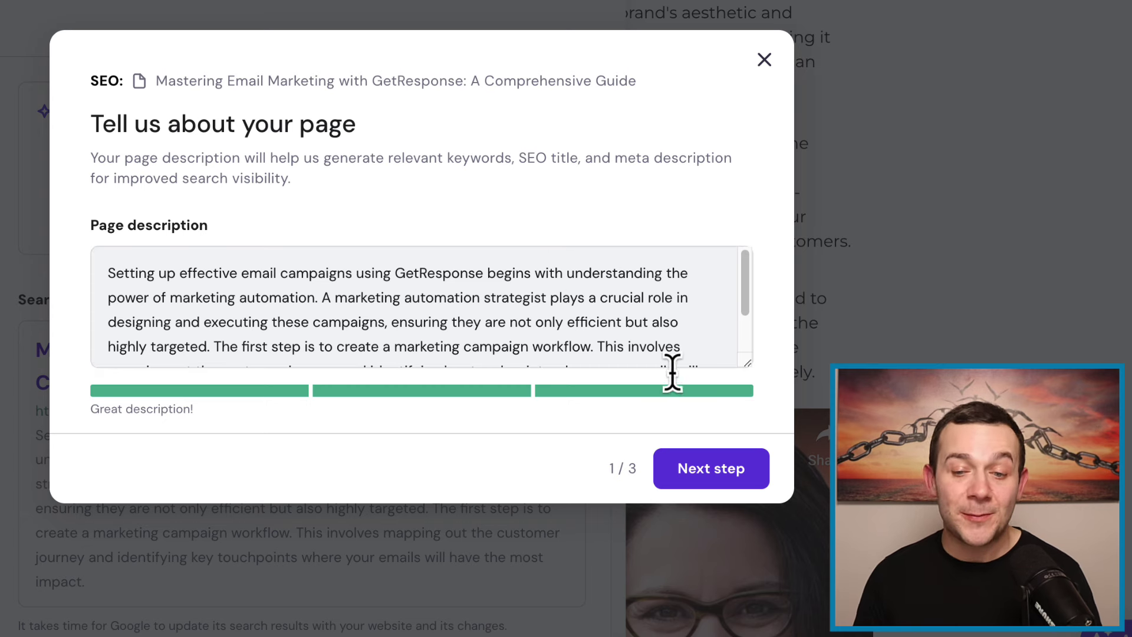
click(721, 473)
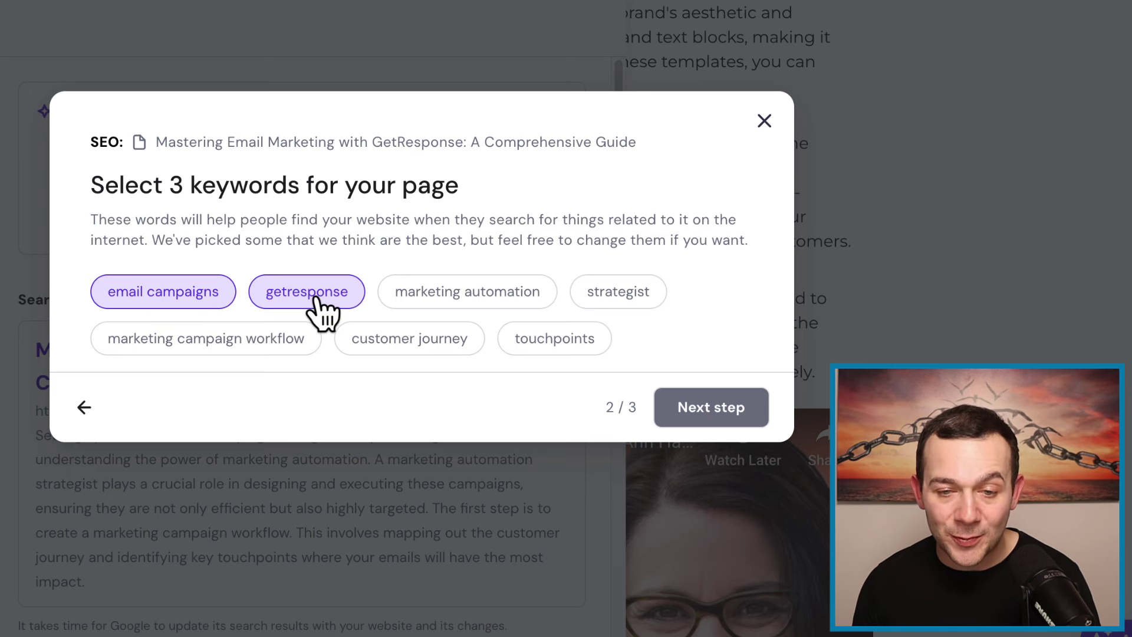
click(472, 307)
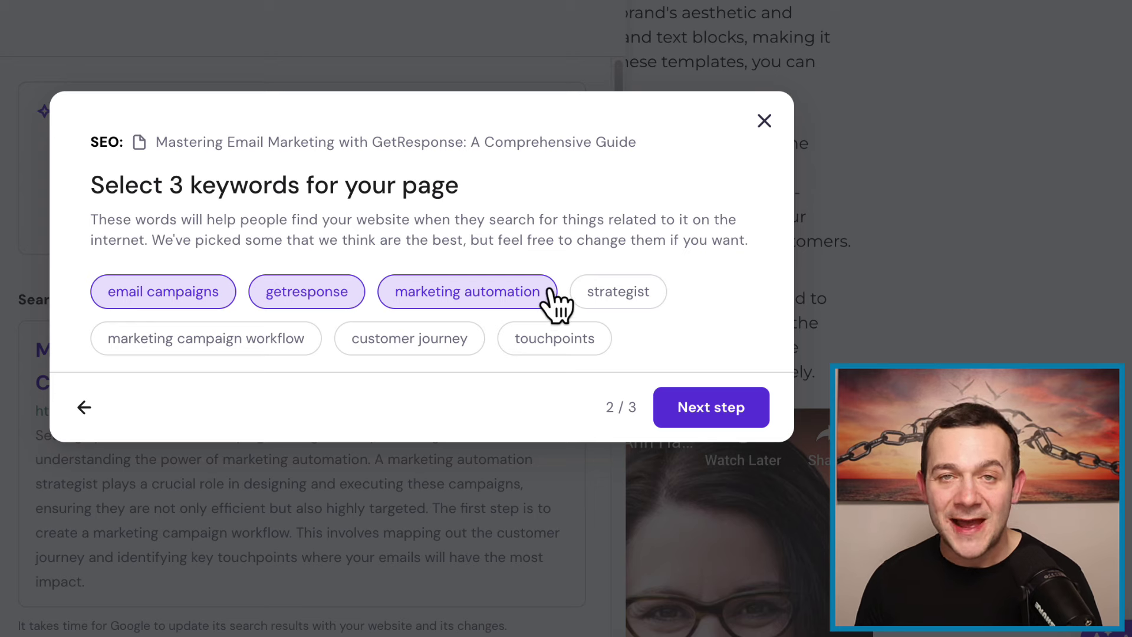
click(725, 417)
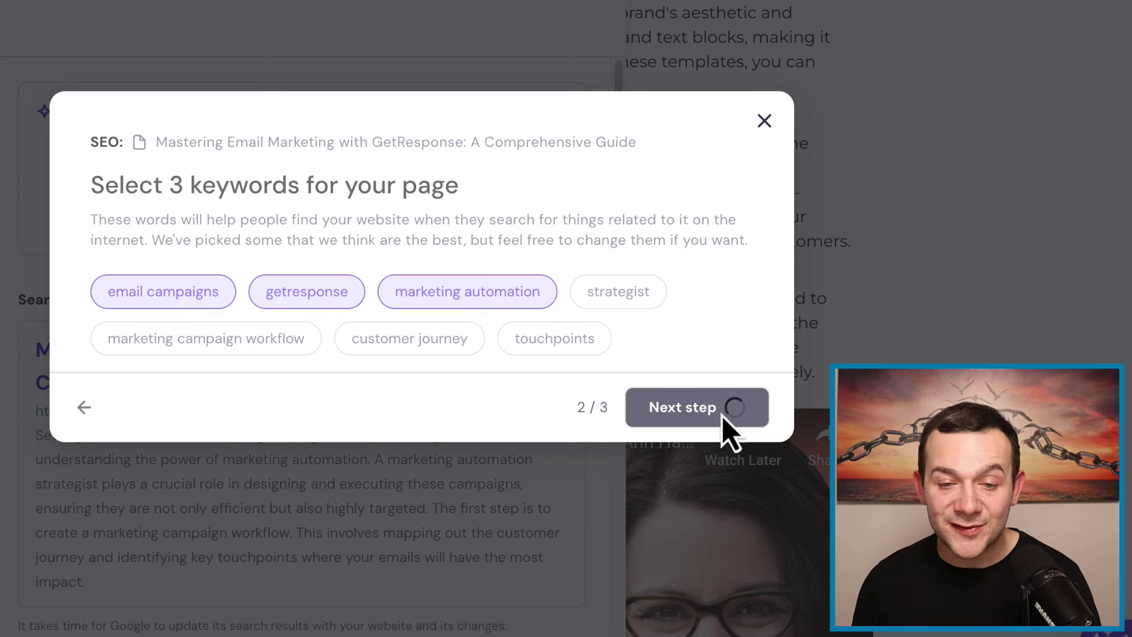
- Accept the generated SEO title and meta description, then update the website
scroll(789, 354, down, 3)
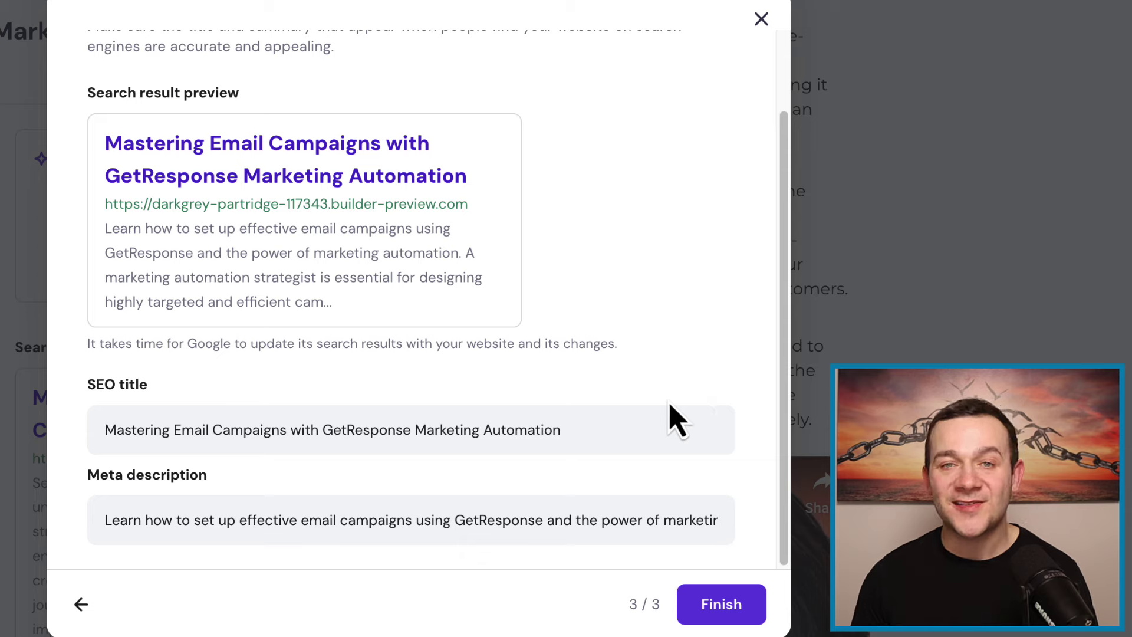
click(701, 603)
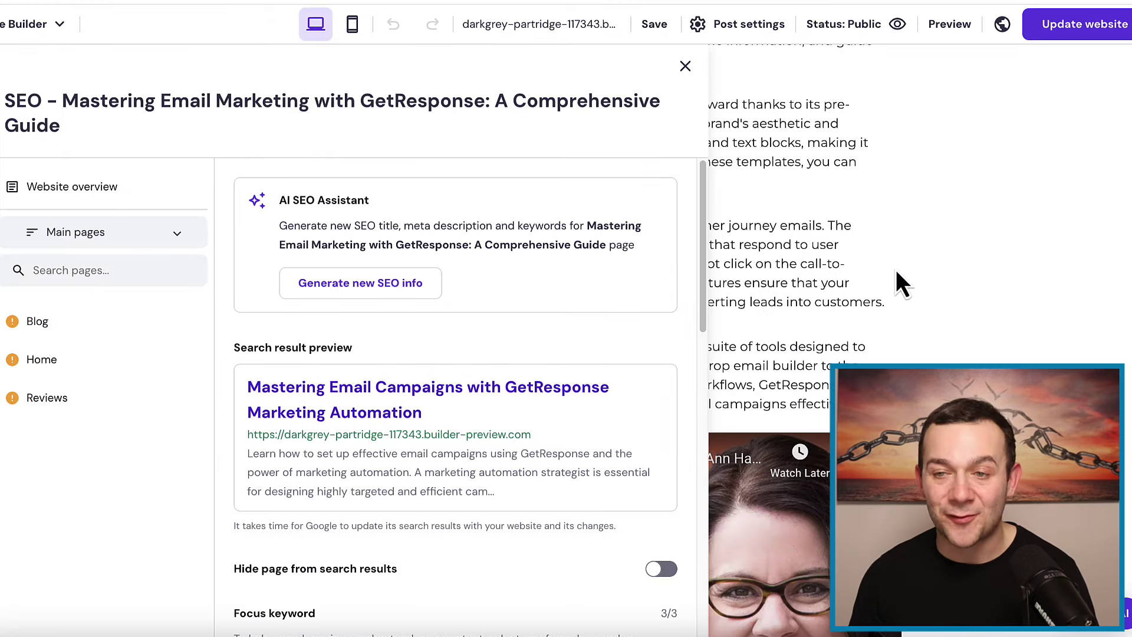
click(918, 222)
click(1091, 31)
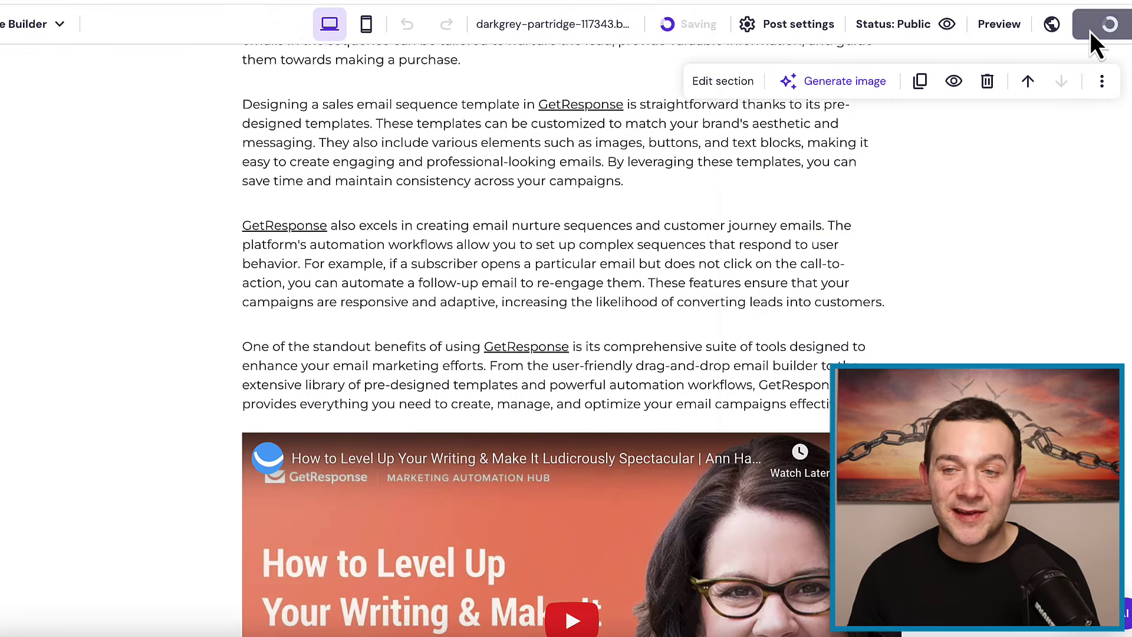